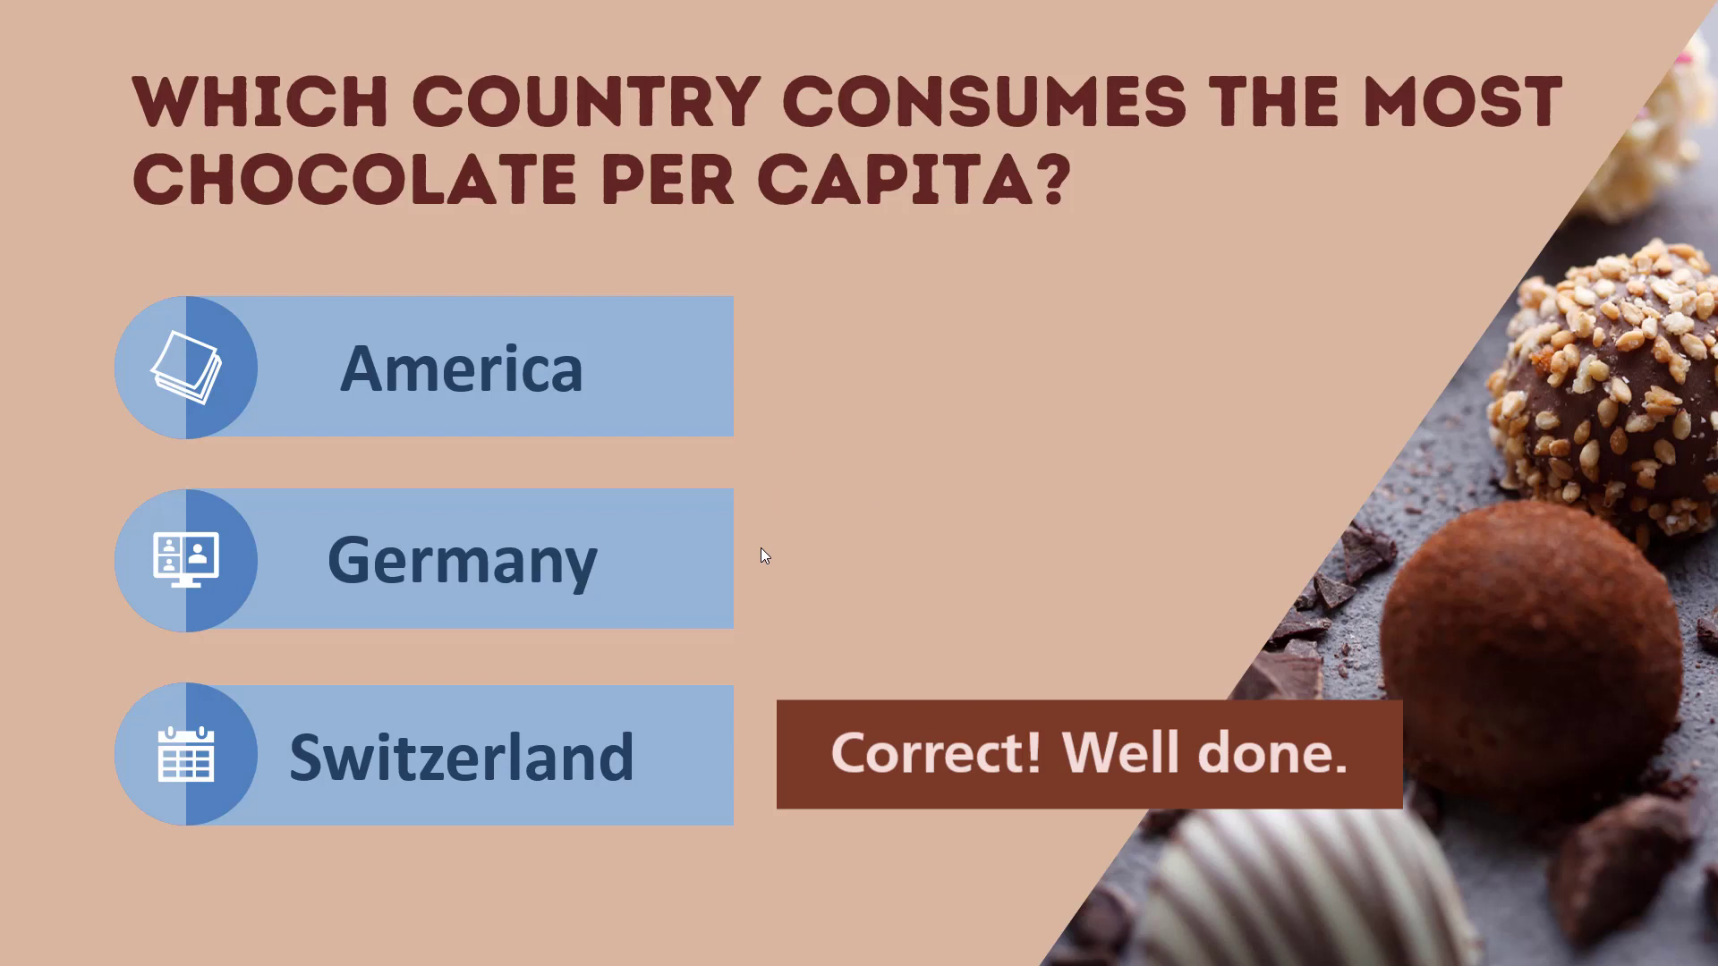
- Hide all slide objects, then show only the background chocolate image and the Background color shape
{"action": "key", "text": "alt+F10"}
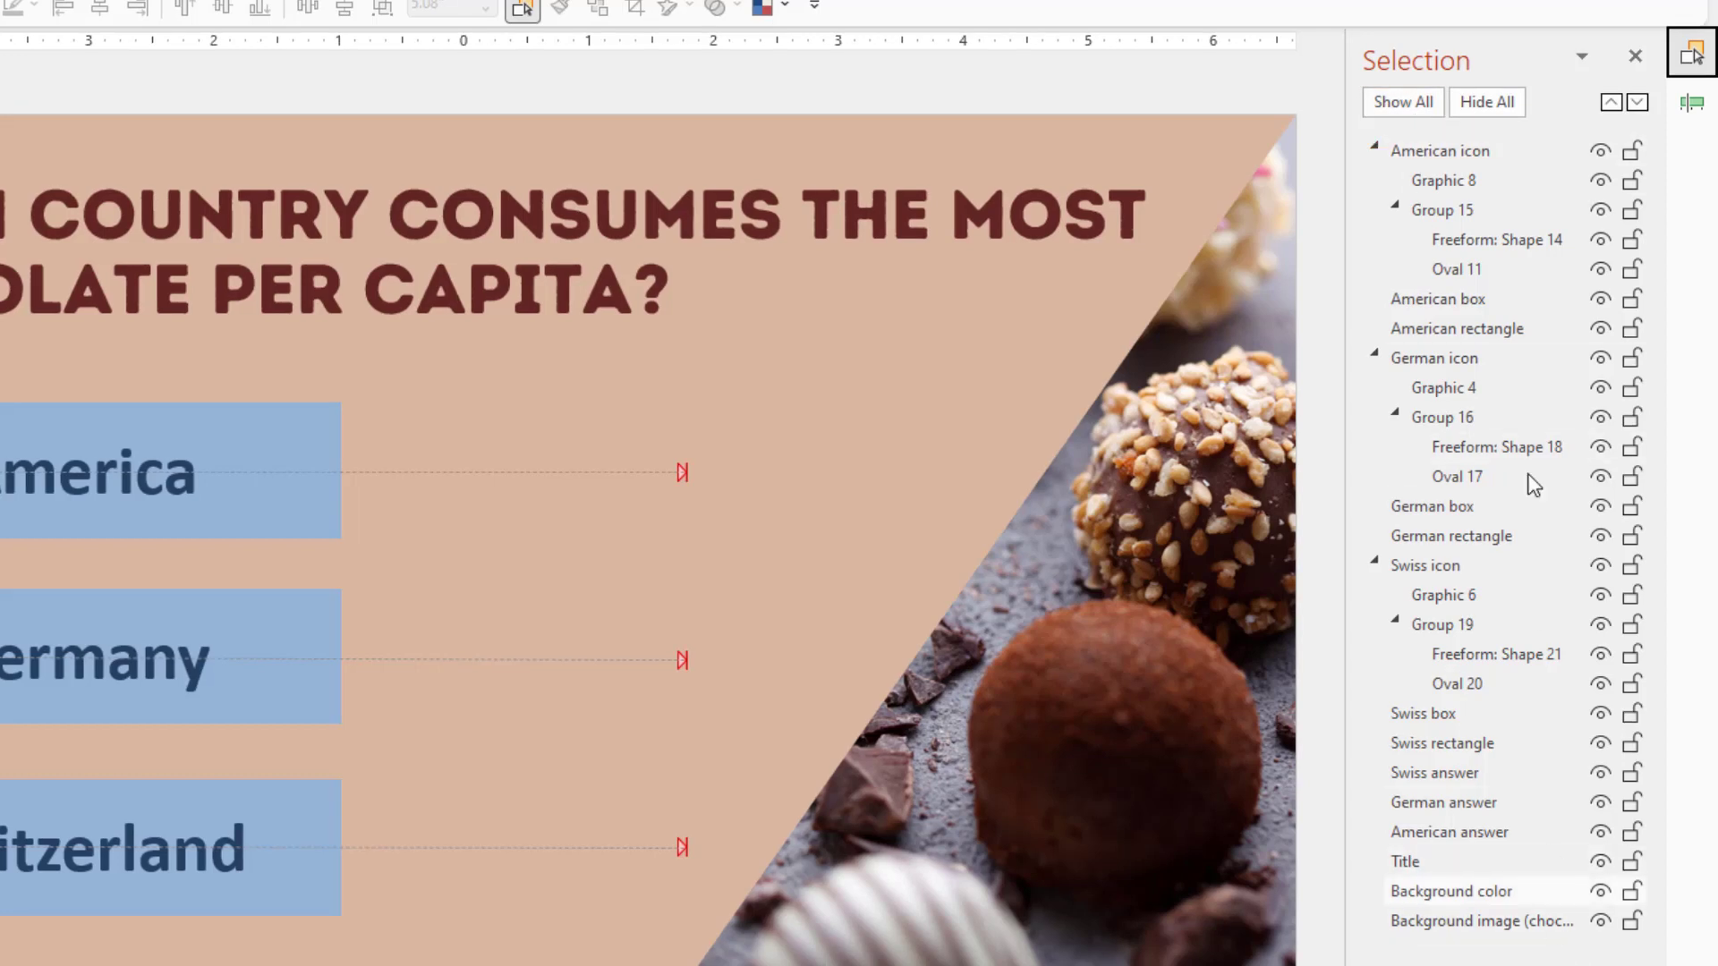
{"action": "left_click", "coordinate": [1482, 102]}
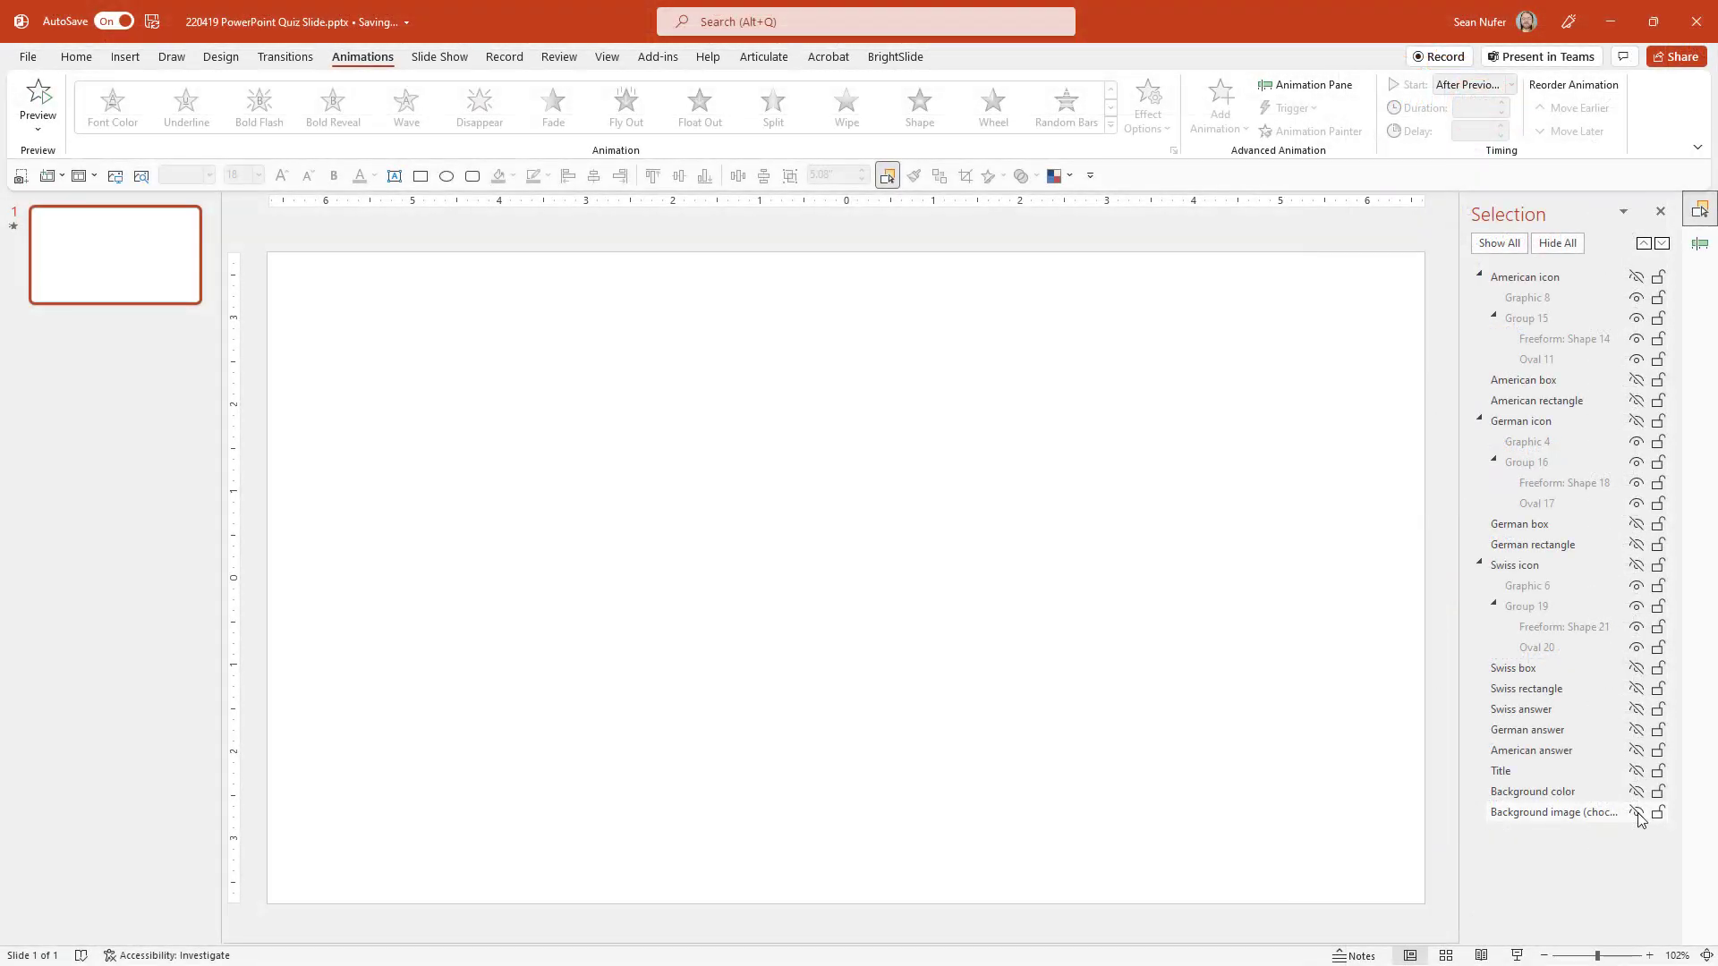
{"action": "left_click", "coordinate": [1636, 813]}
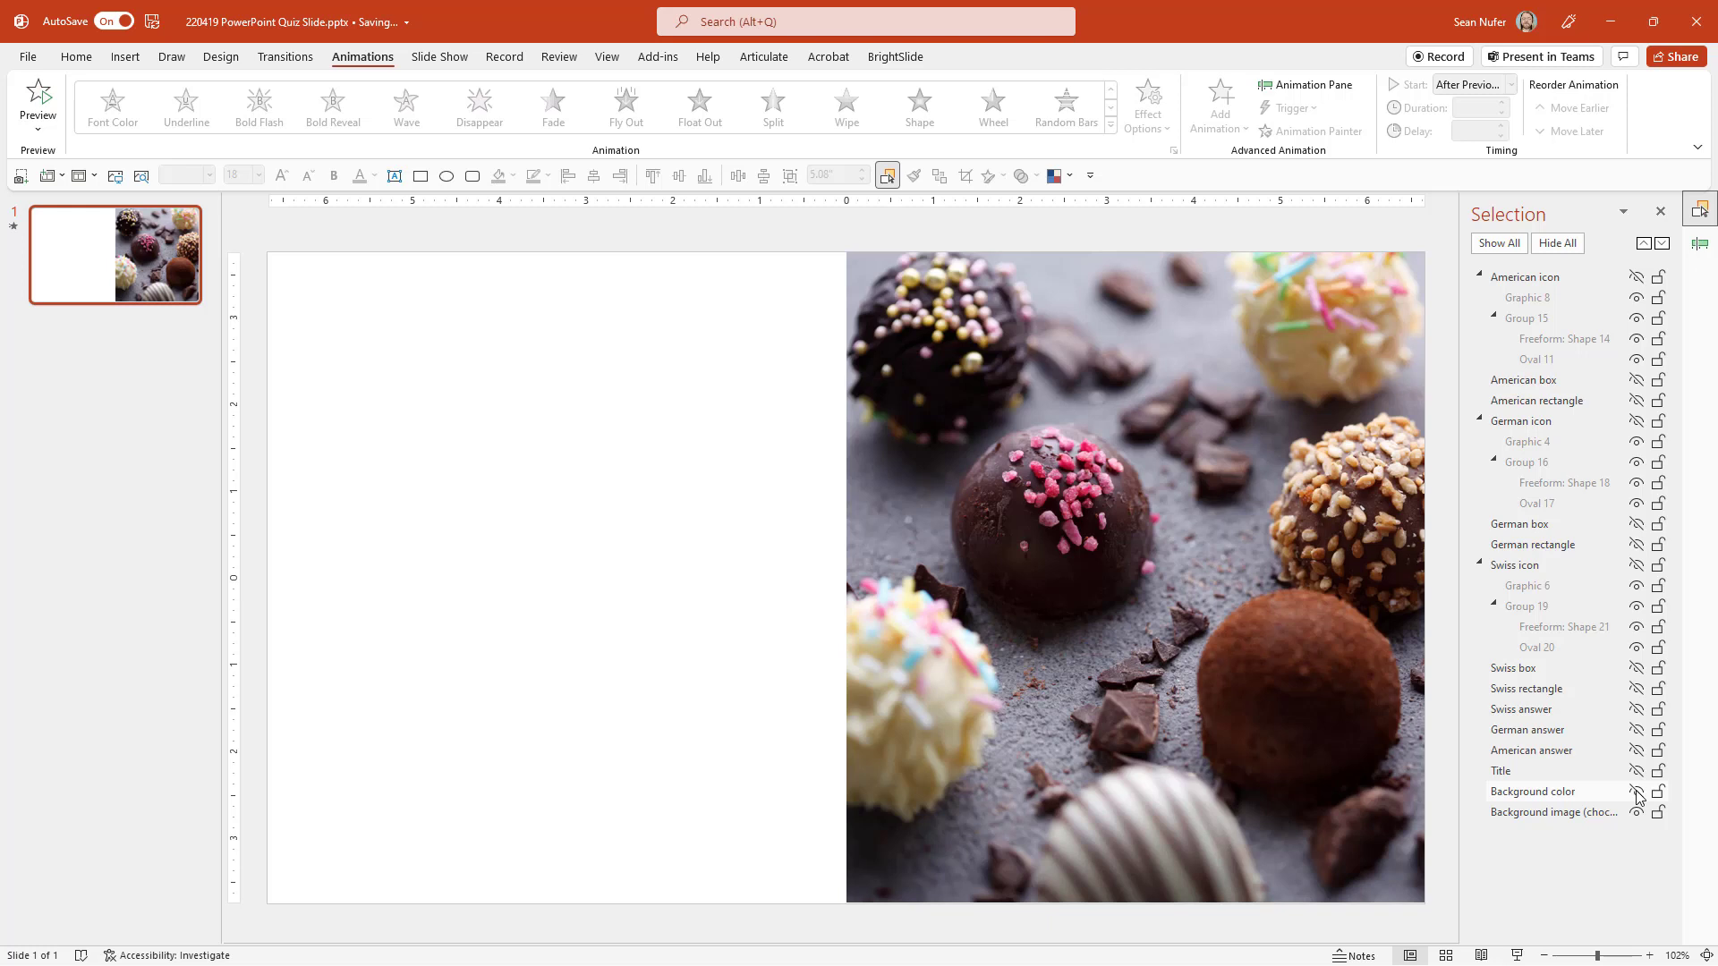
{"action": "left_click", "coordinate": [1636, 792]}
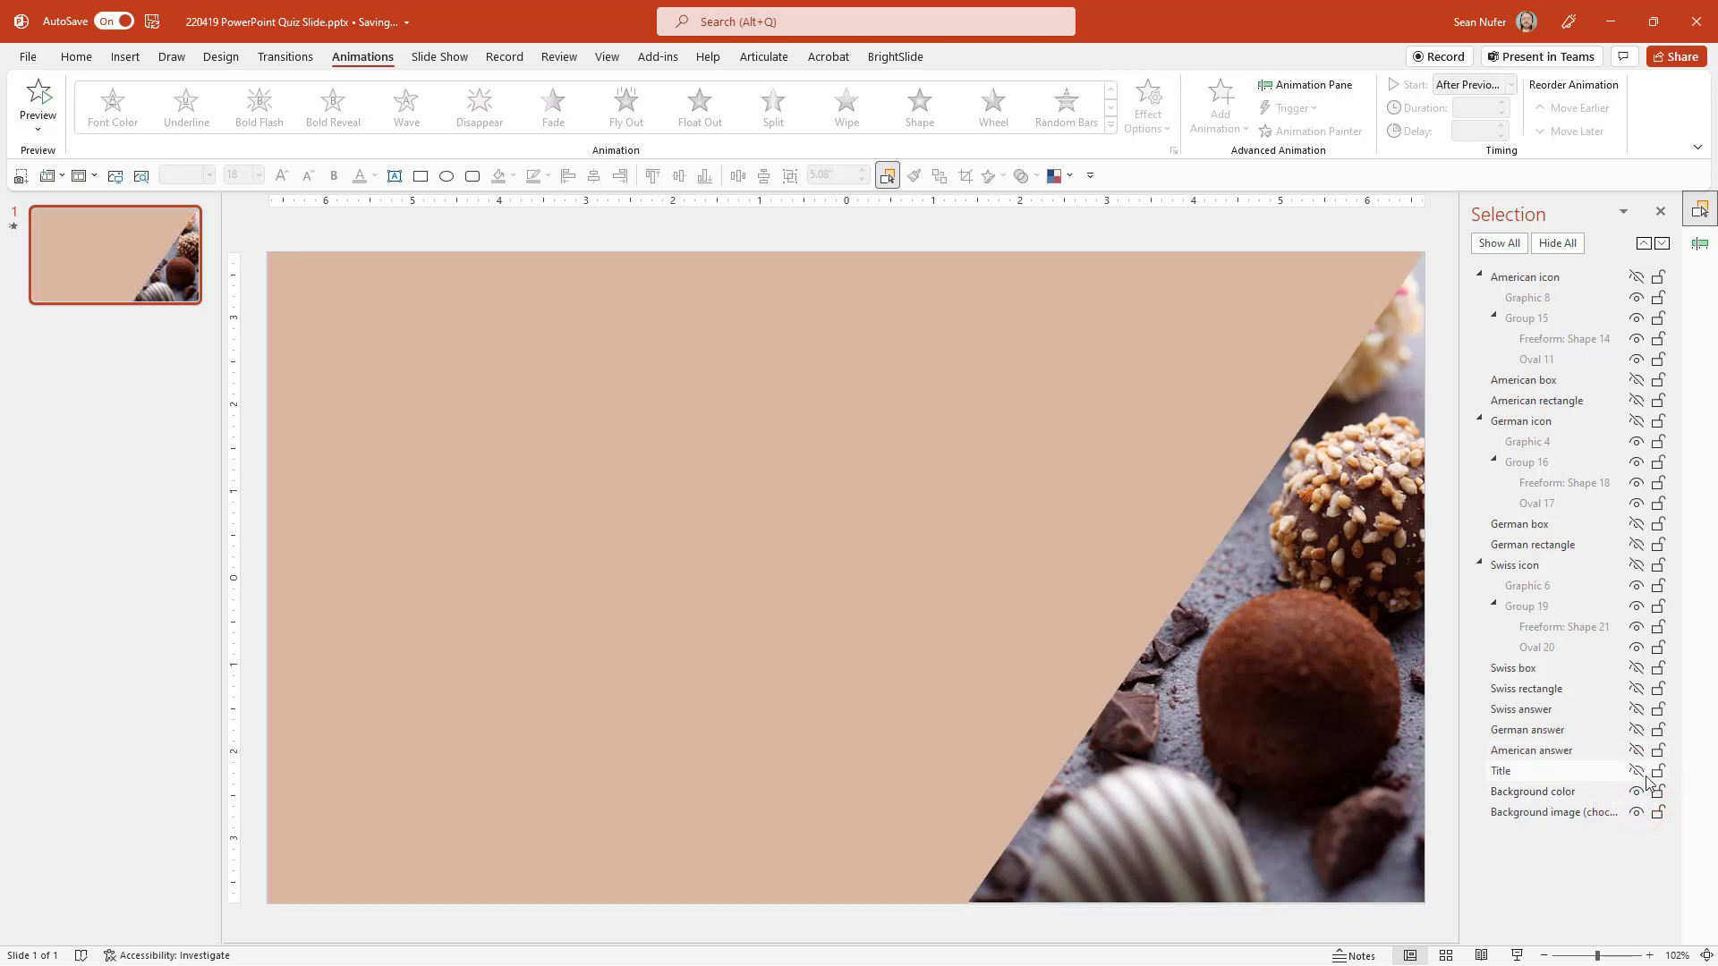
- Try reshaping the Background color shape by moving its lower-right edit point up and to the right
{"action": "left_click", "coordinate": [1005, 496]}
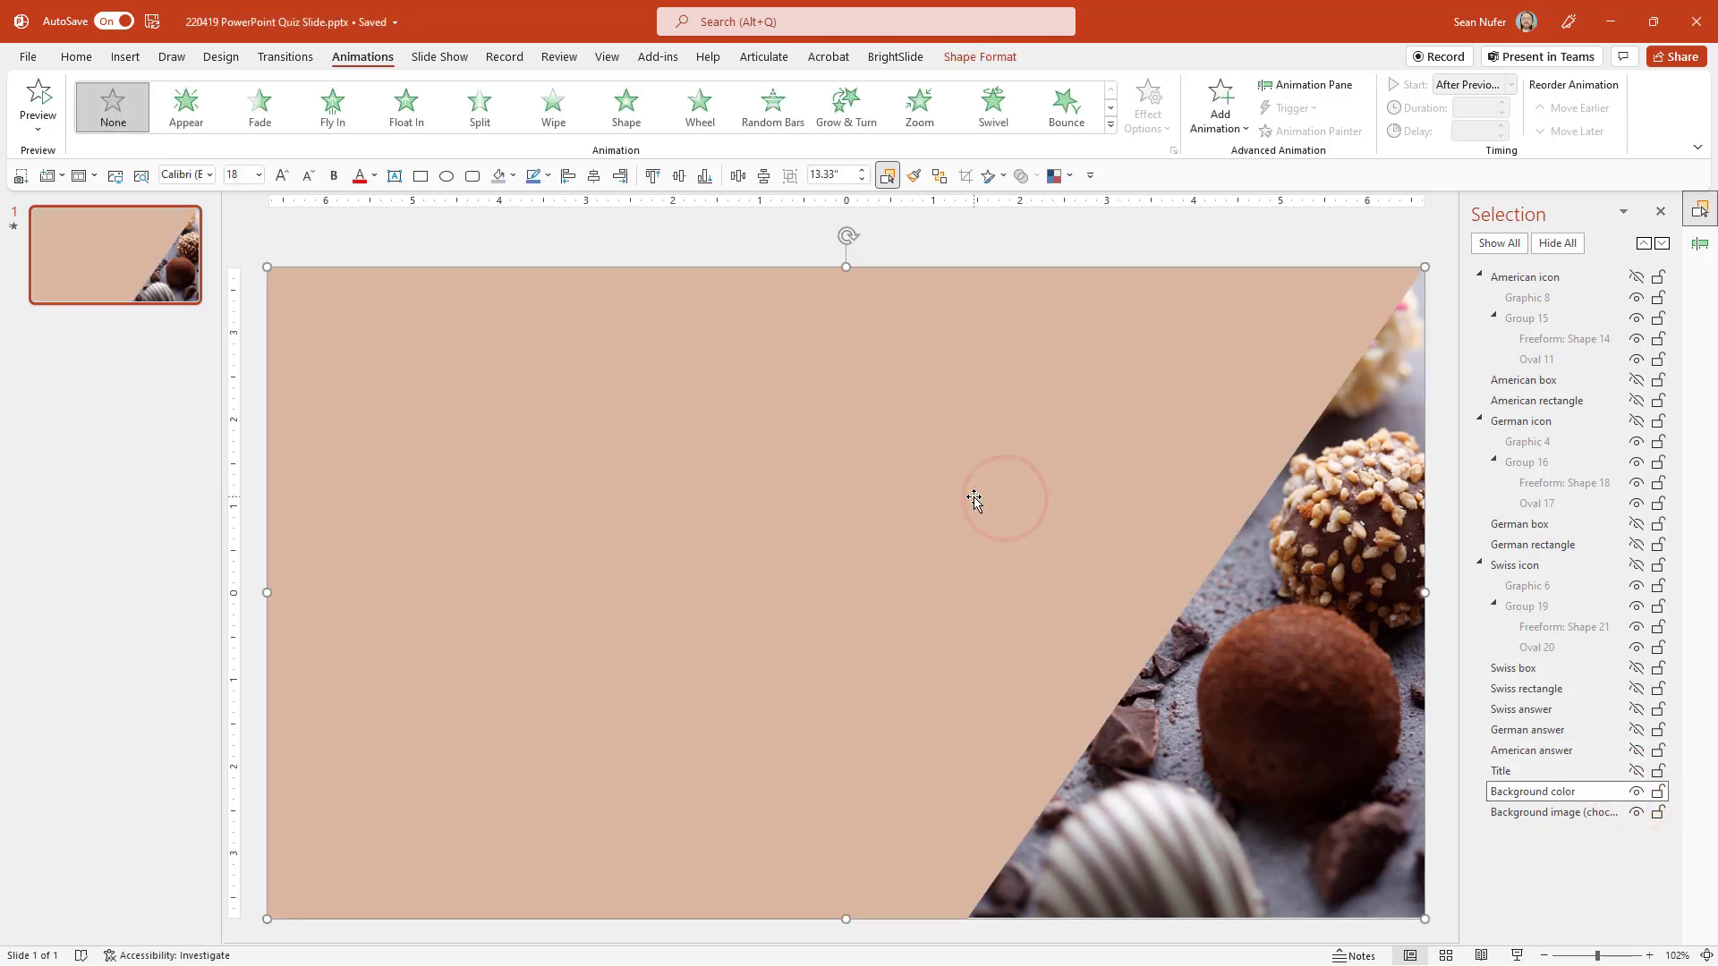
{"action": "left_click", "coordinate": [973, 497]}
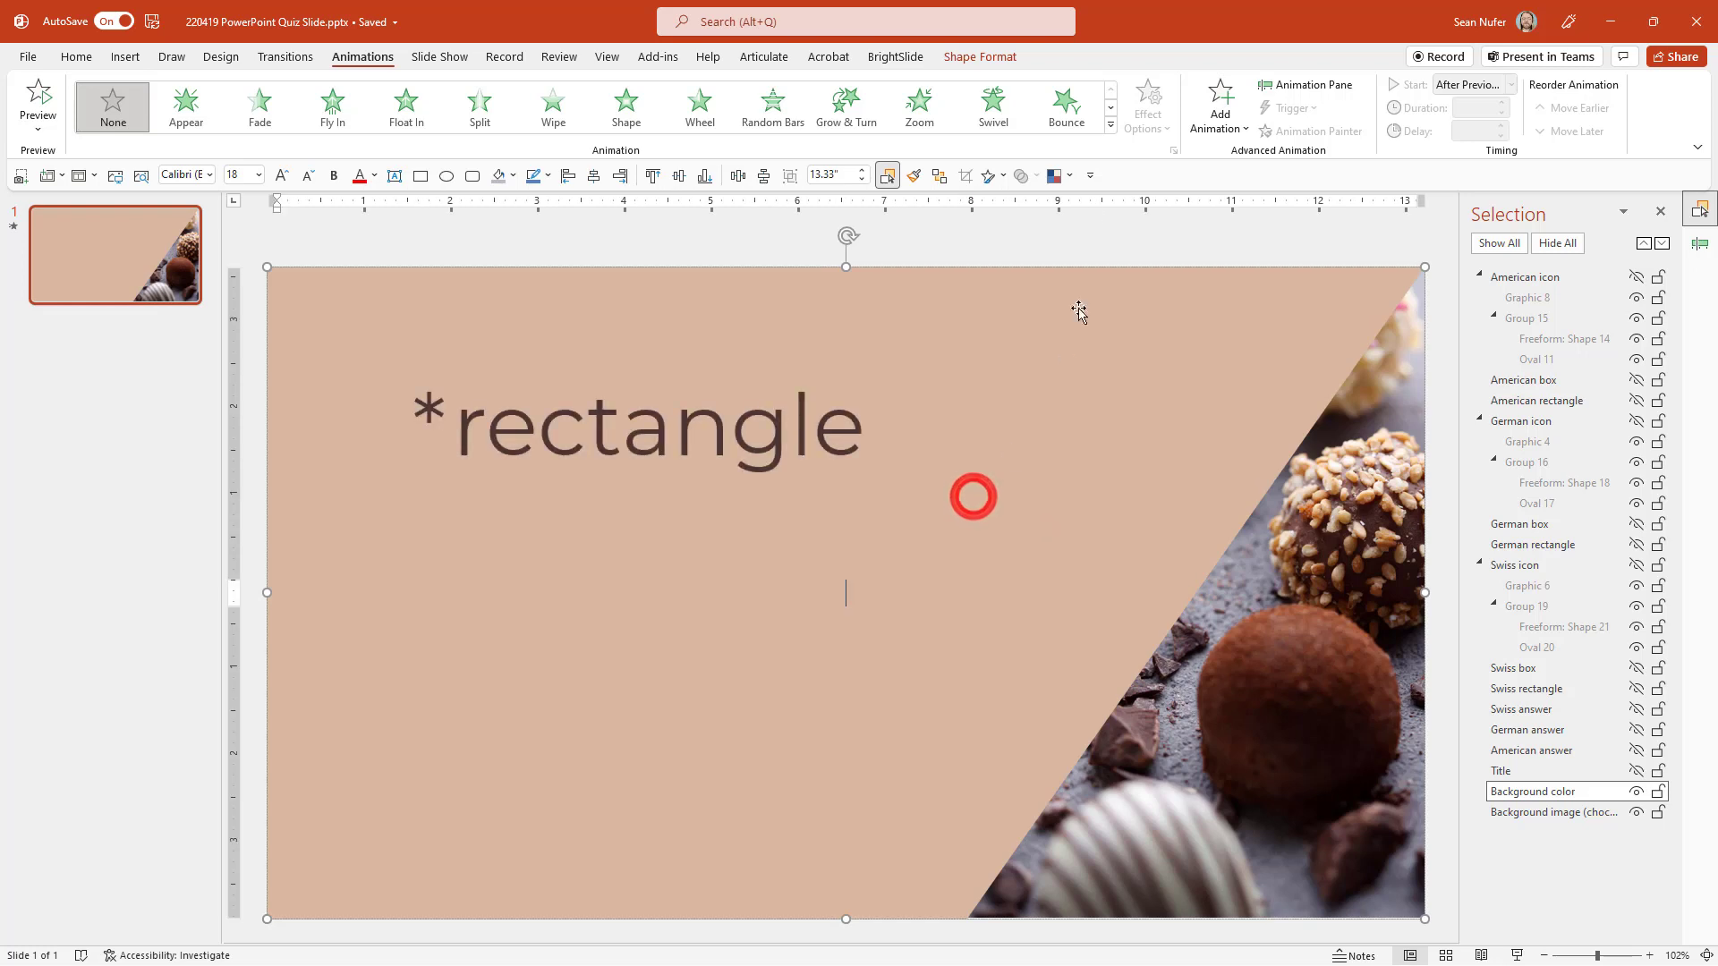
{"action": "left_click", "coordinate": [978, 56]}
{"action": "left_click", "coordinate": [188, 84]}
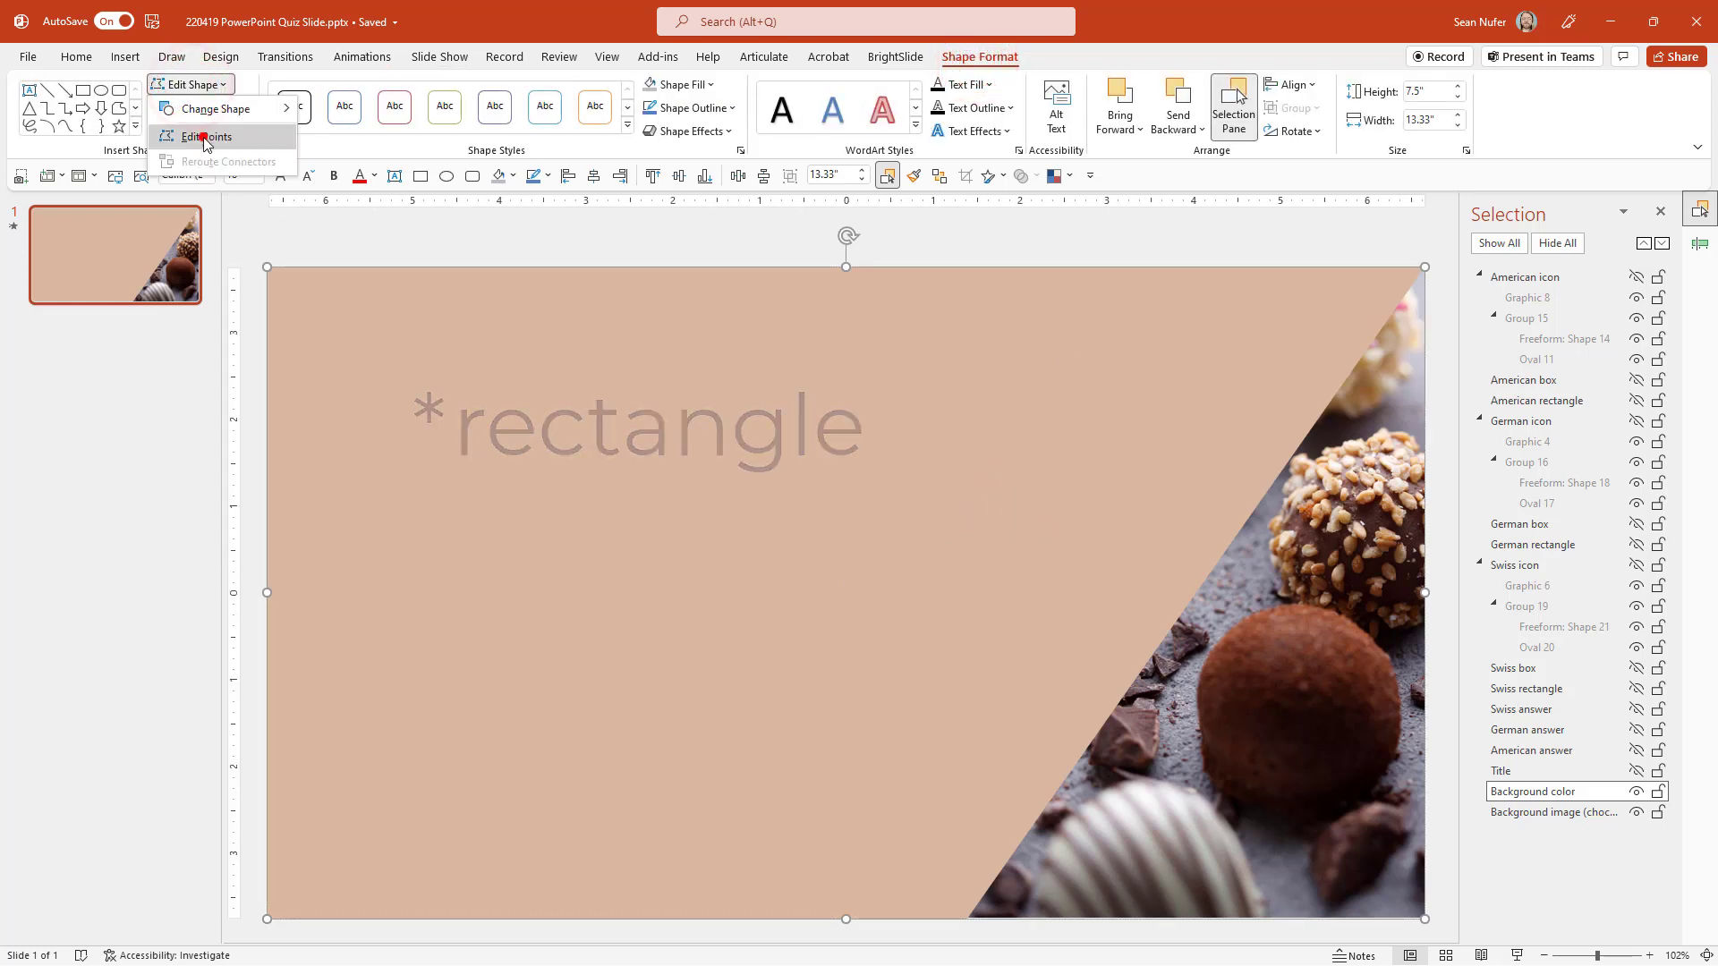
{"action": "left_click", "coordinate": [199, 131]}
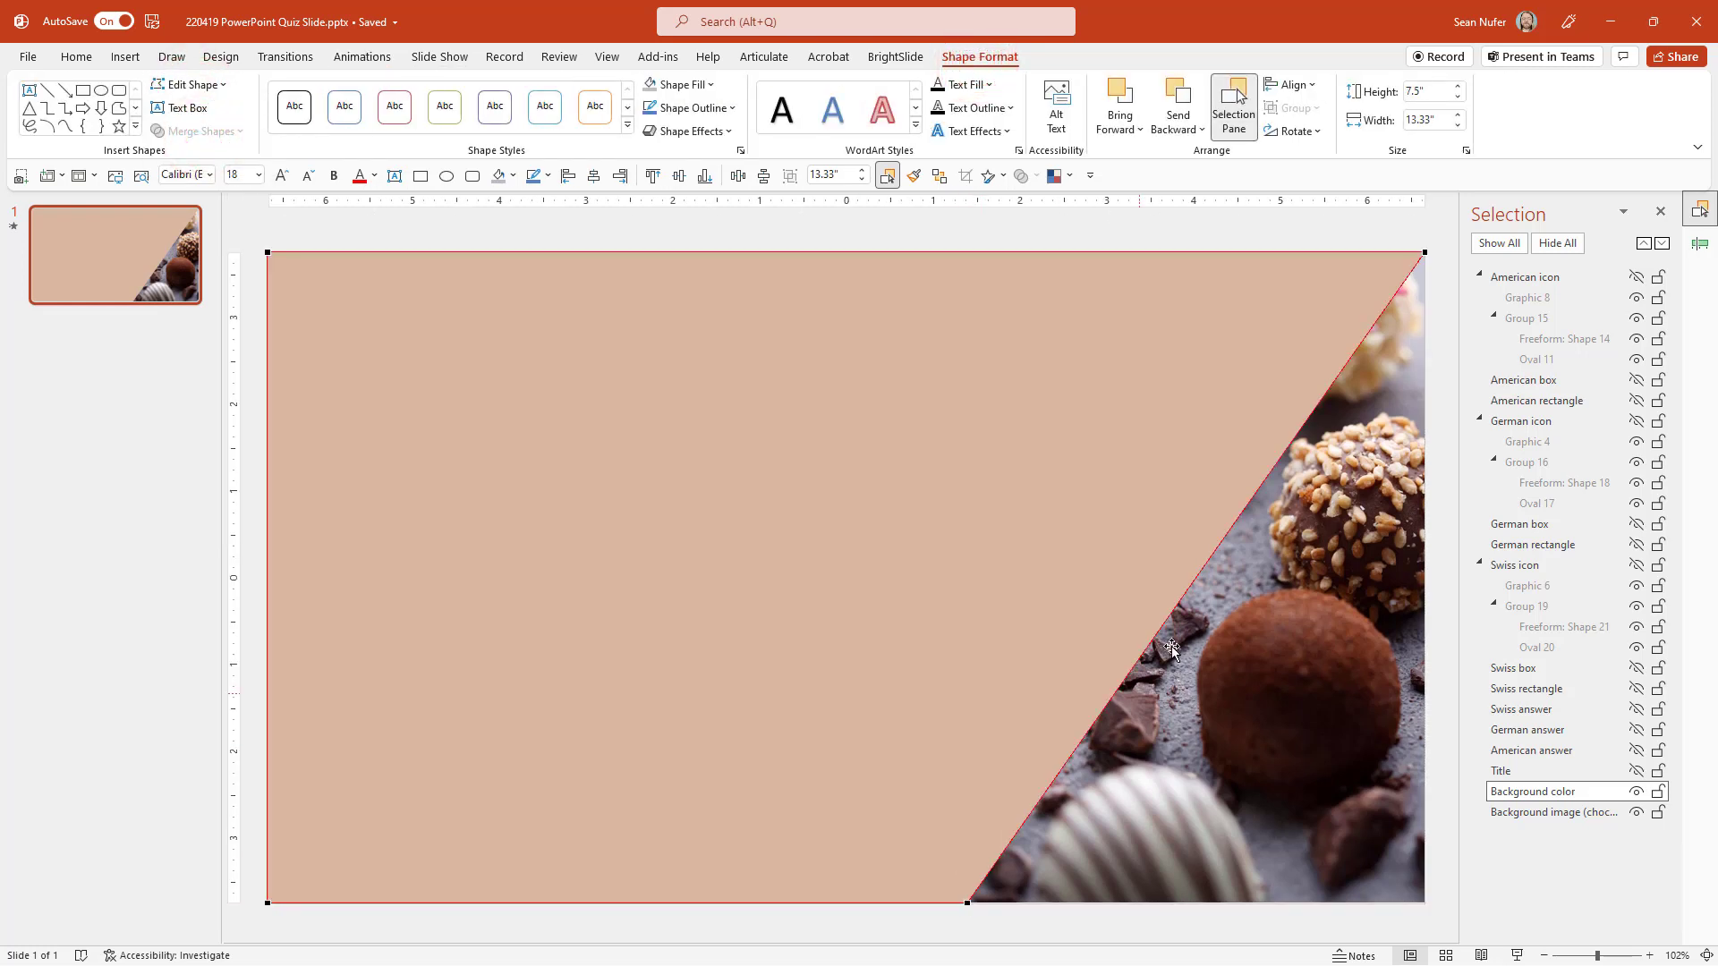
{"action": "left_click_drag", "start_coordinate": [966, 903], "coordinate": [1229, 784]}
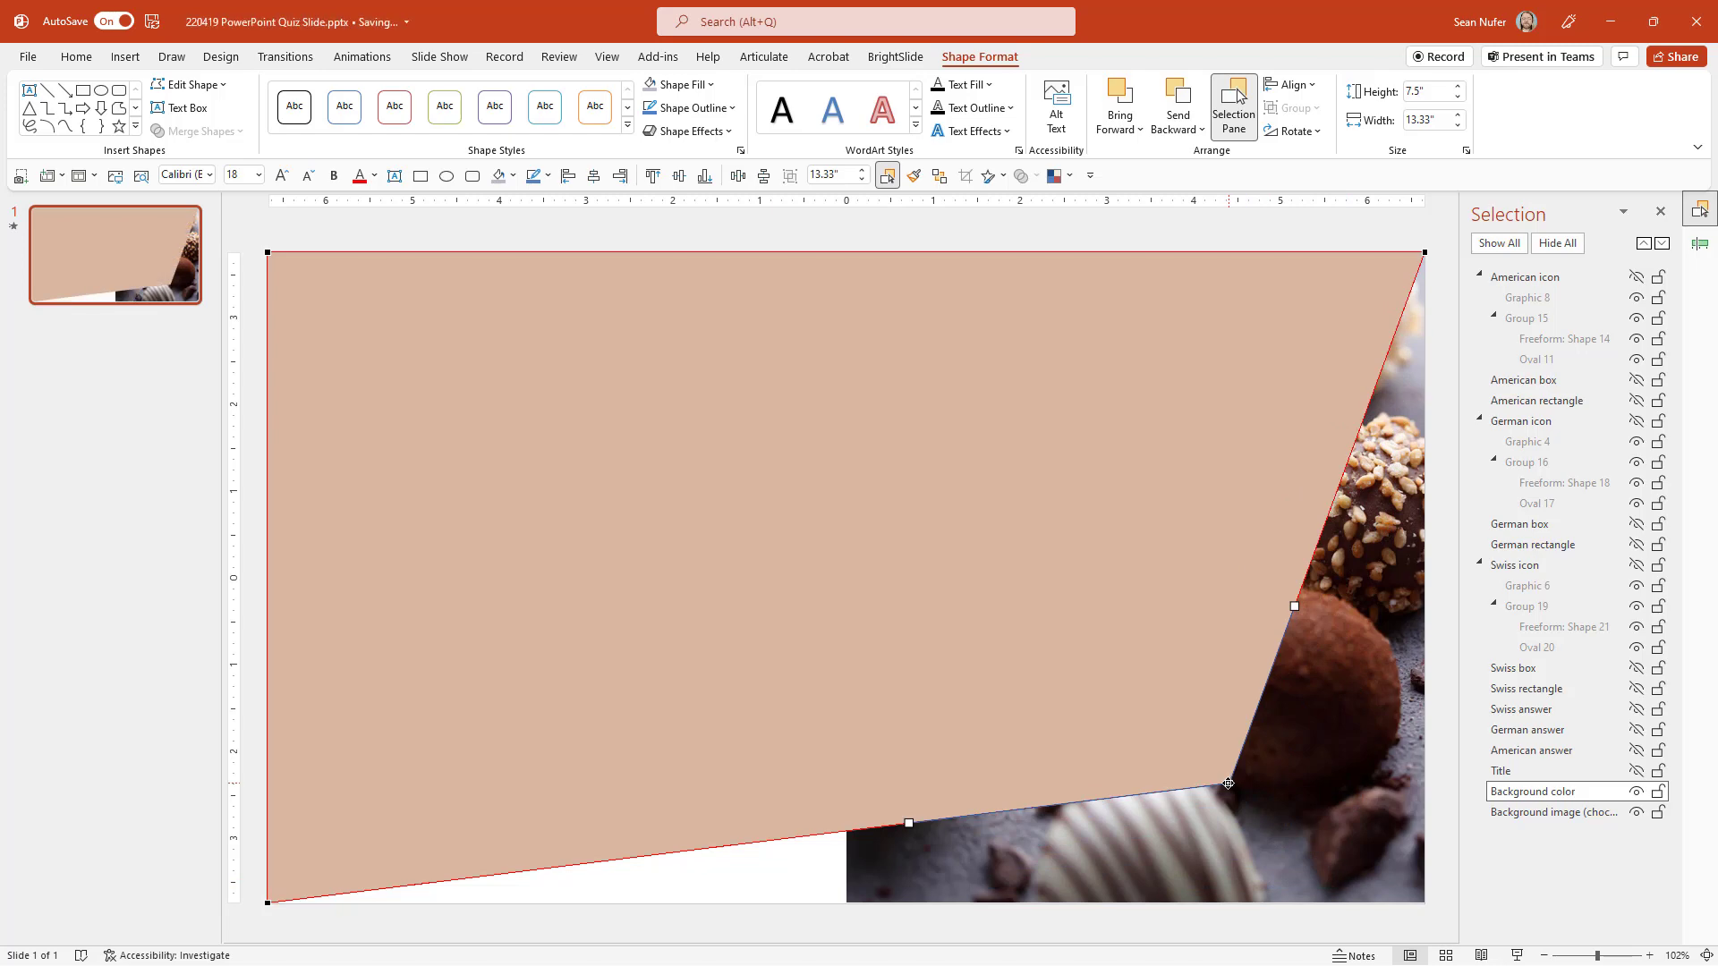
- Show the Title and the American, German and Swiss answer boxes
{"action": "left_click", "coordinate": [1636, 770]}
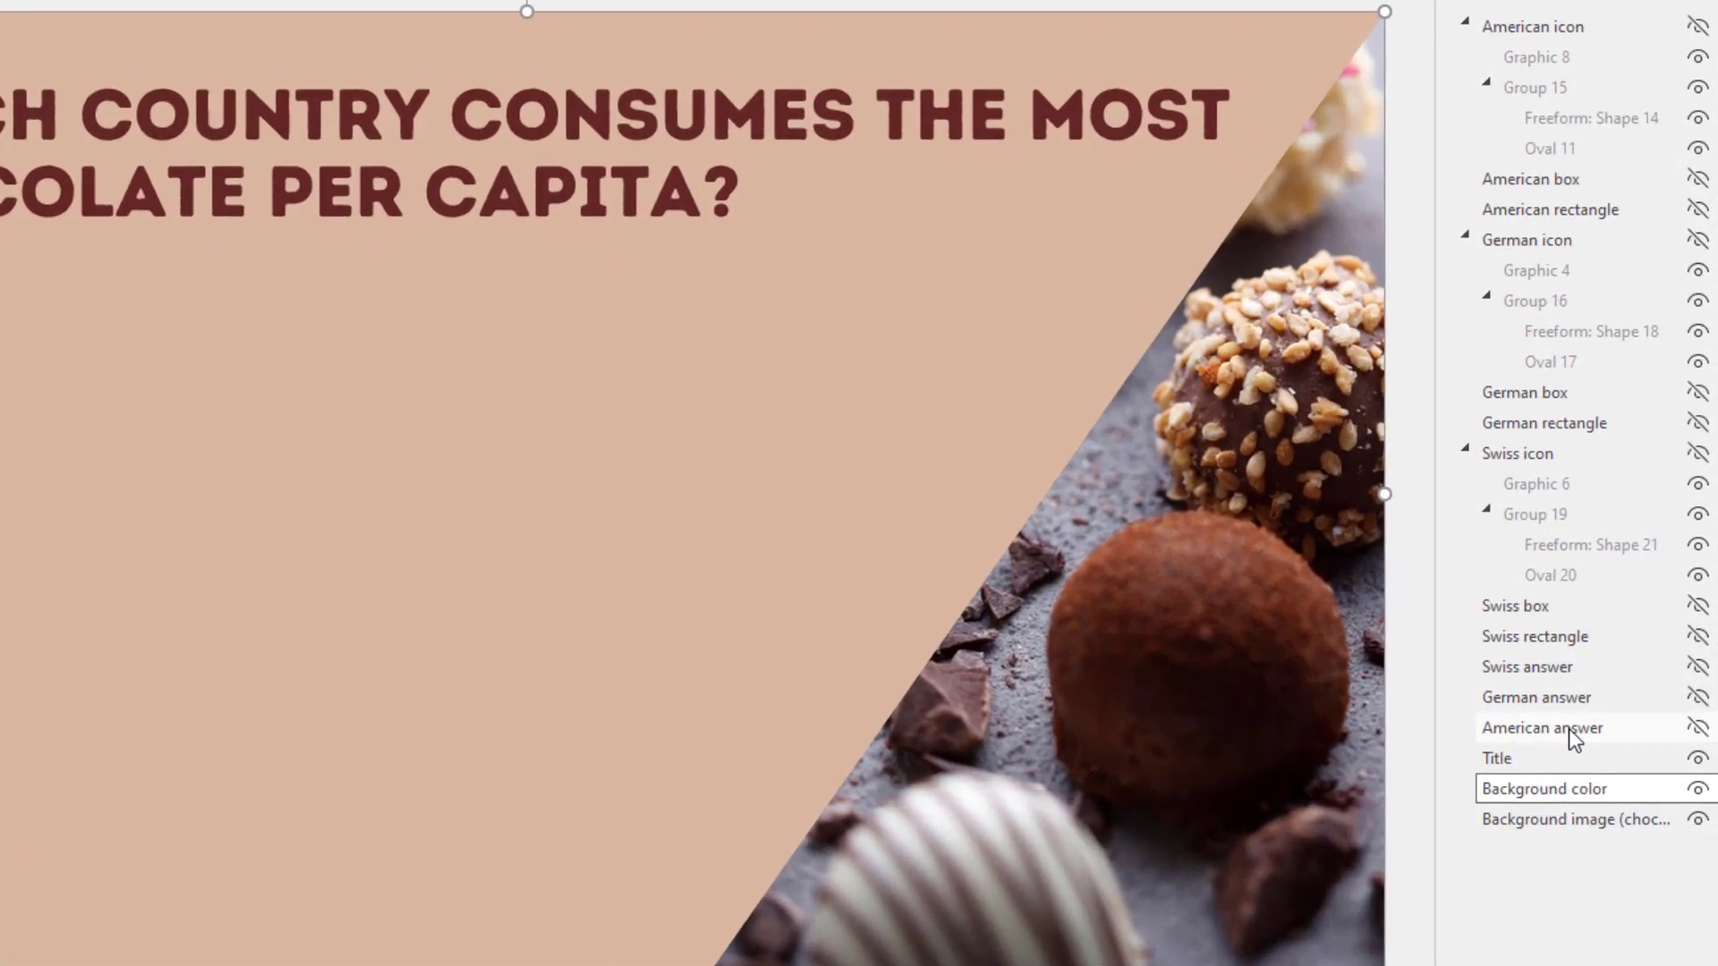
{"action": "left_click", "coordinate": [1569, 728]}
{"action": "left_click", "coordinate": [1557, 697]}
{"action": "left_click", "coordinate": [1554, 669]}
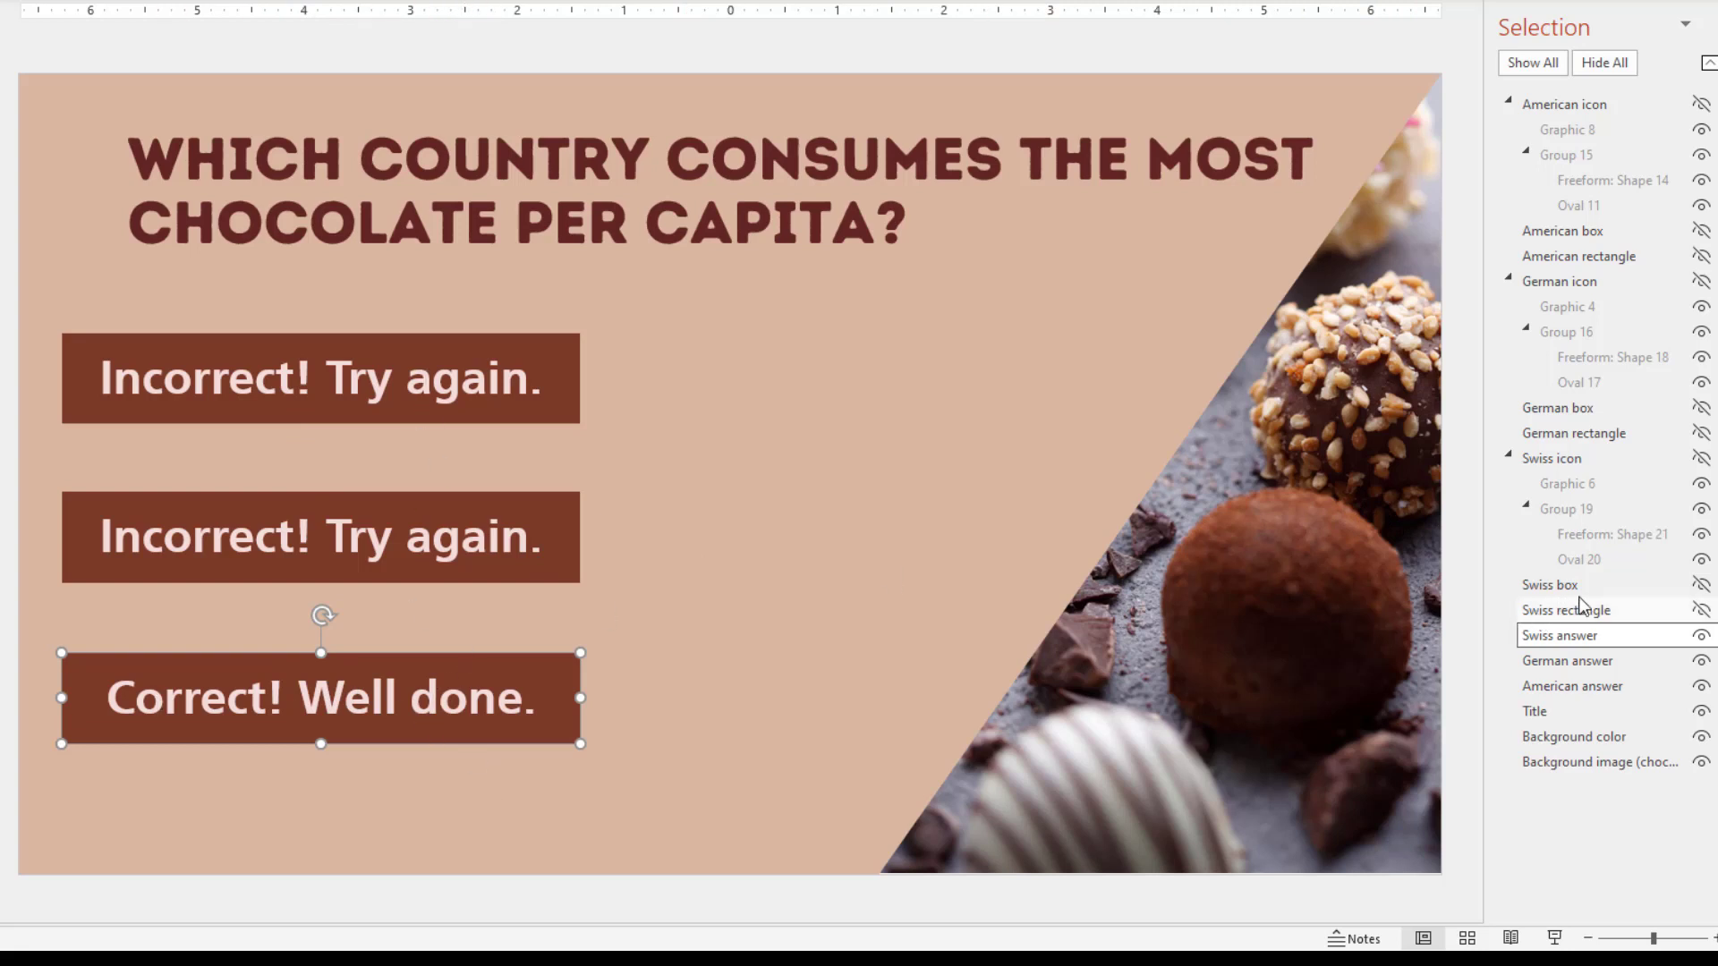
- Show the Swiss rectangle that masks the start of the Swiss answer, plus the Swiss box
{"action": "left_click", "coordinate": [1701, 611]}
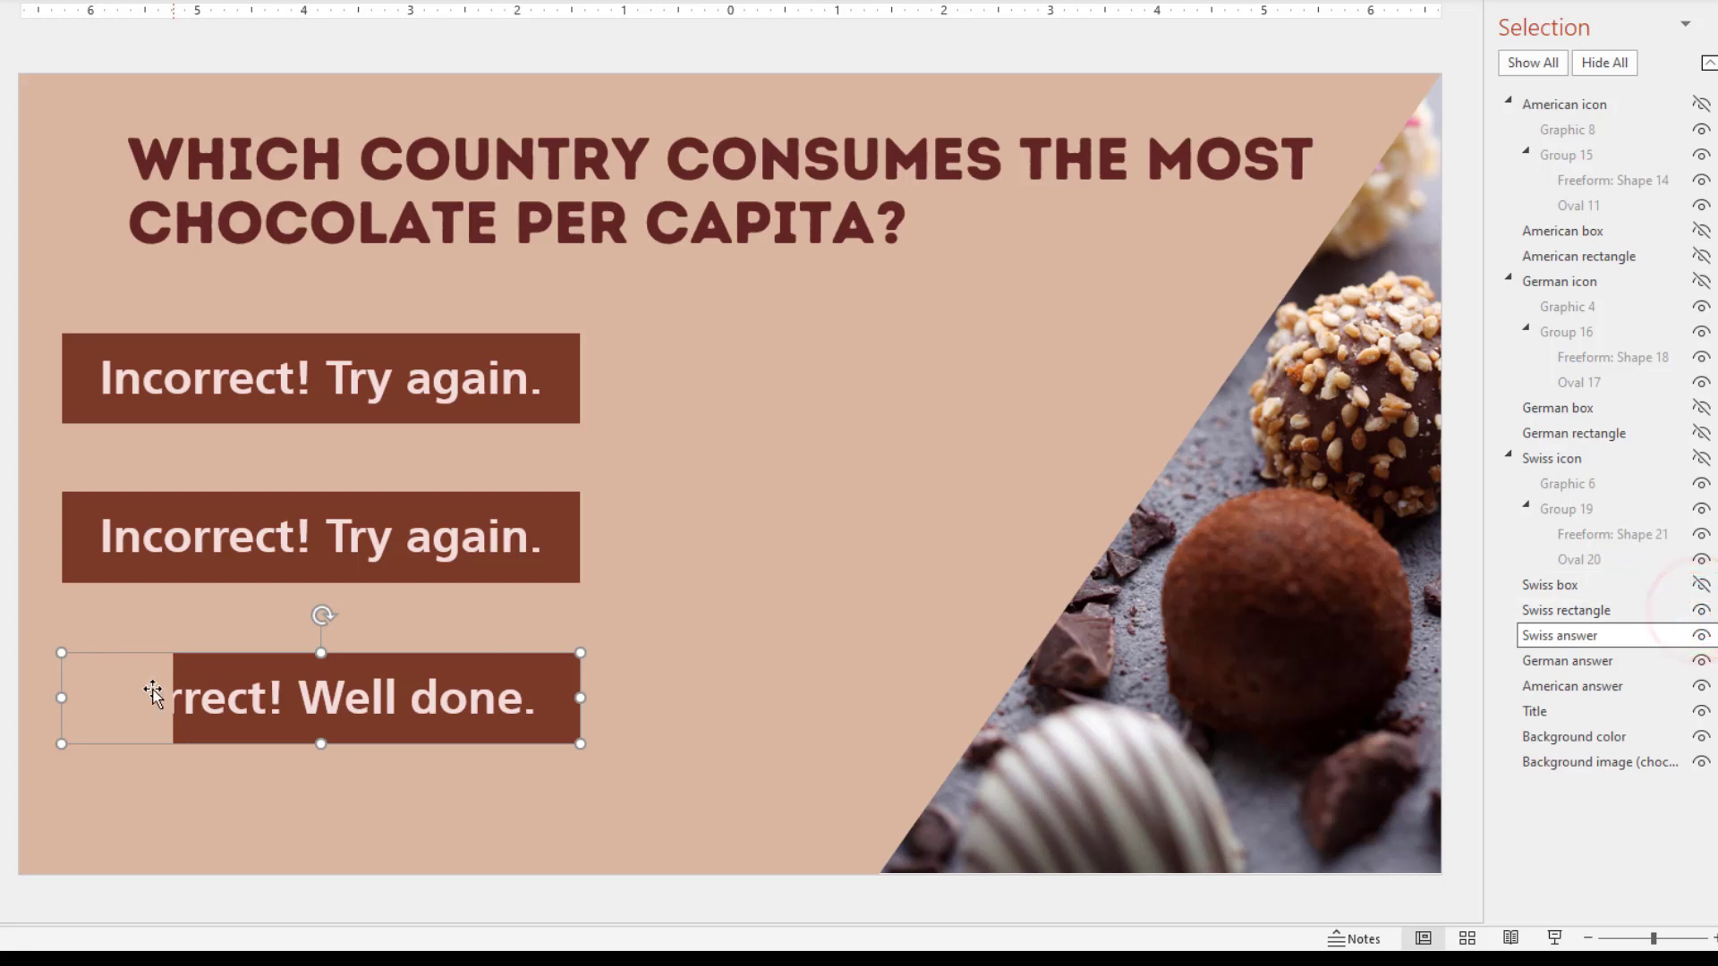
{"action": "left_click", "coordinate": [55, 691]}
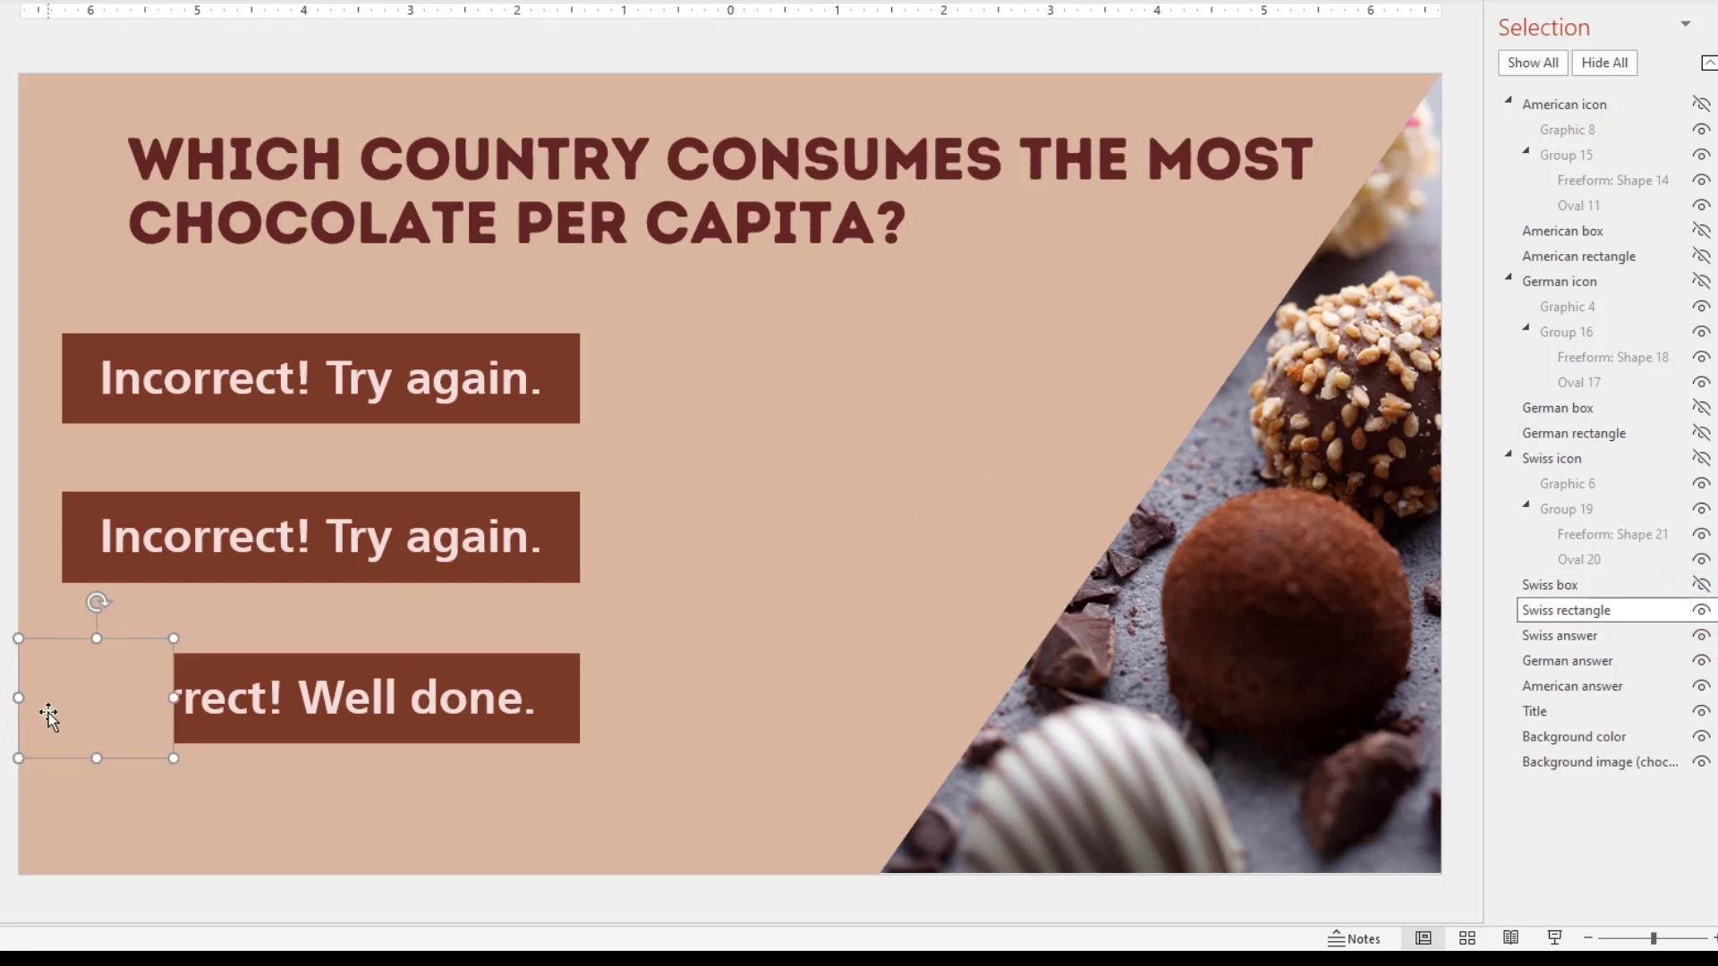
{"action": "mouse_move", "coordinate": [101, 696]}
{"action": "left_mouse_down"}
{"action": "mouse_move", "coordinate": [280, 740]}
{"action": "mouse_move", "coordinate": [268, 778]}
{"action": "mouse_move", "coordinate": [103, 699]}
{"action": "mouse_move", "coordinate": [104, 680]}
{"action": "mouse_move", "coordinate": [108, 694]}
{"action": "left_mouse_up"}
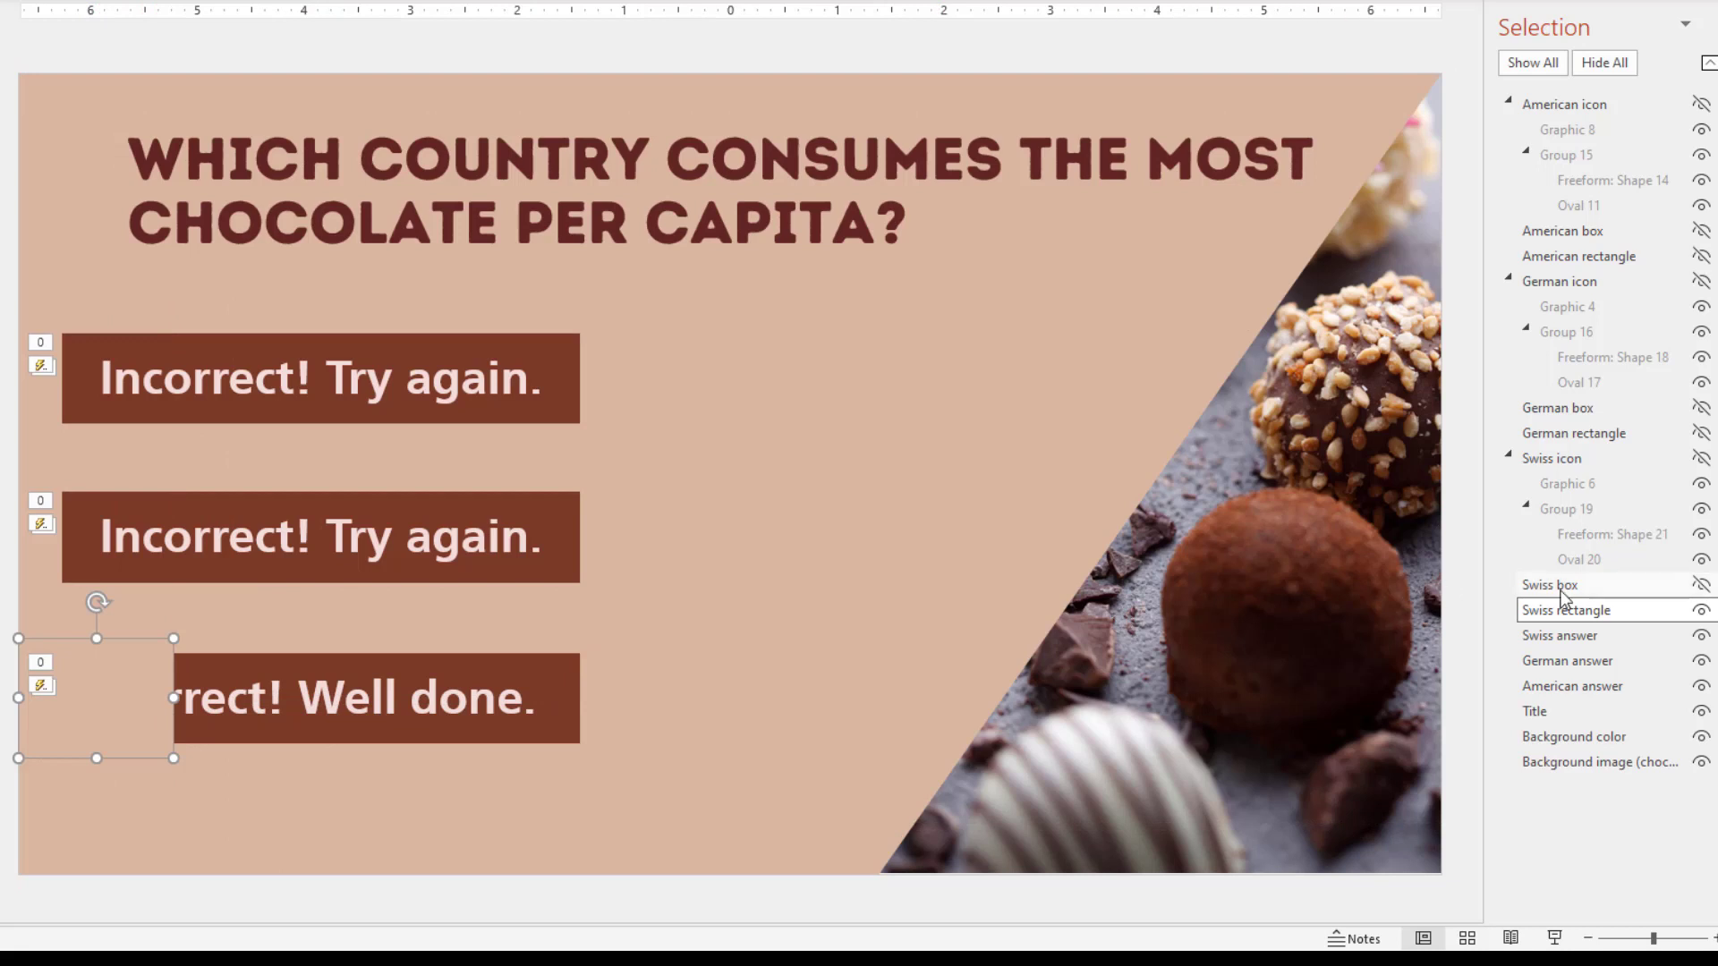
{"action": "left_click", "coordinate": [1701, 585]}
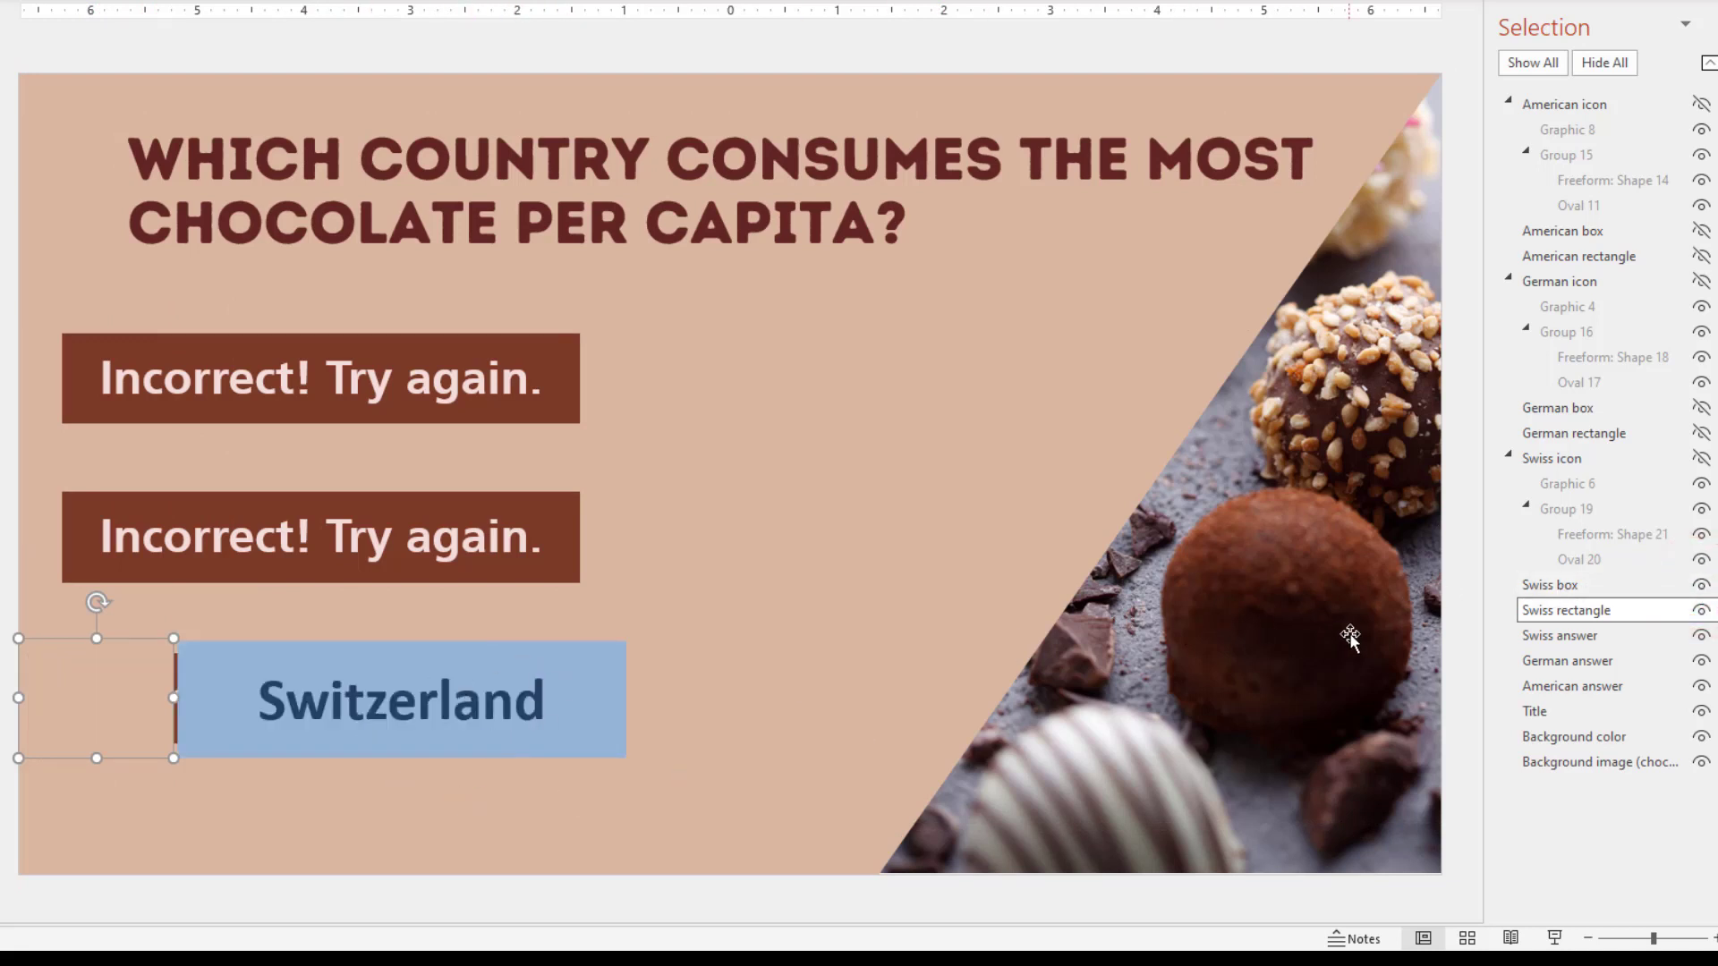
- Show the Swiss icon, center it on the left edge of the Switzerland box, and select its oval and half-circle parts
{"action": "left_click", "coordinate": [1701, 458]}
{"action": "left_click", "coordinate": [198, 672]}
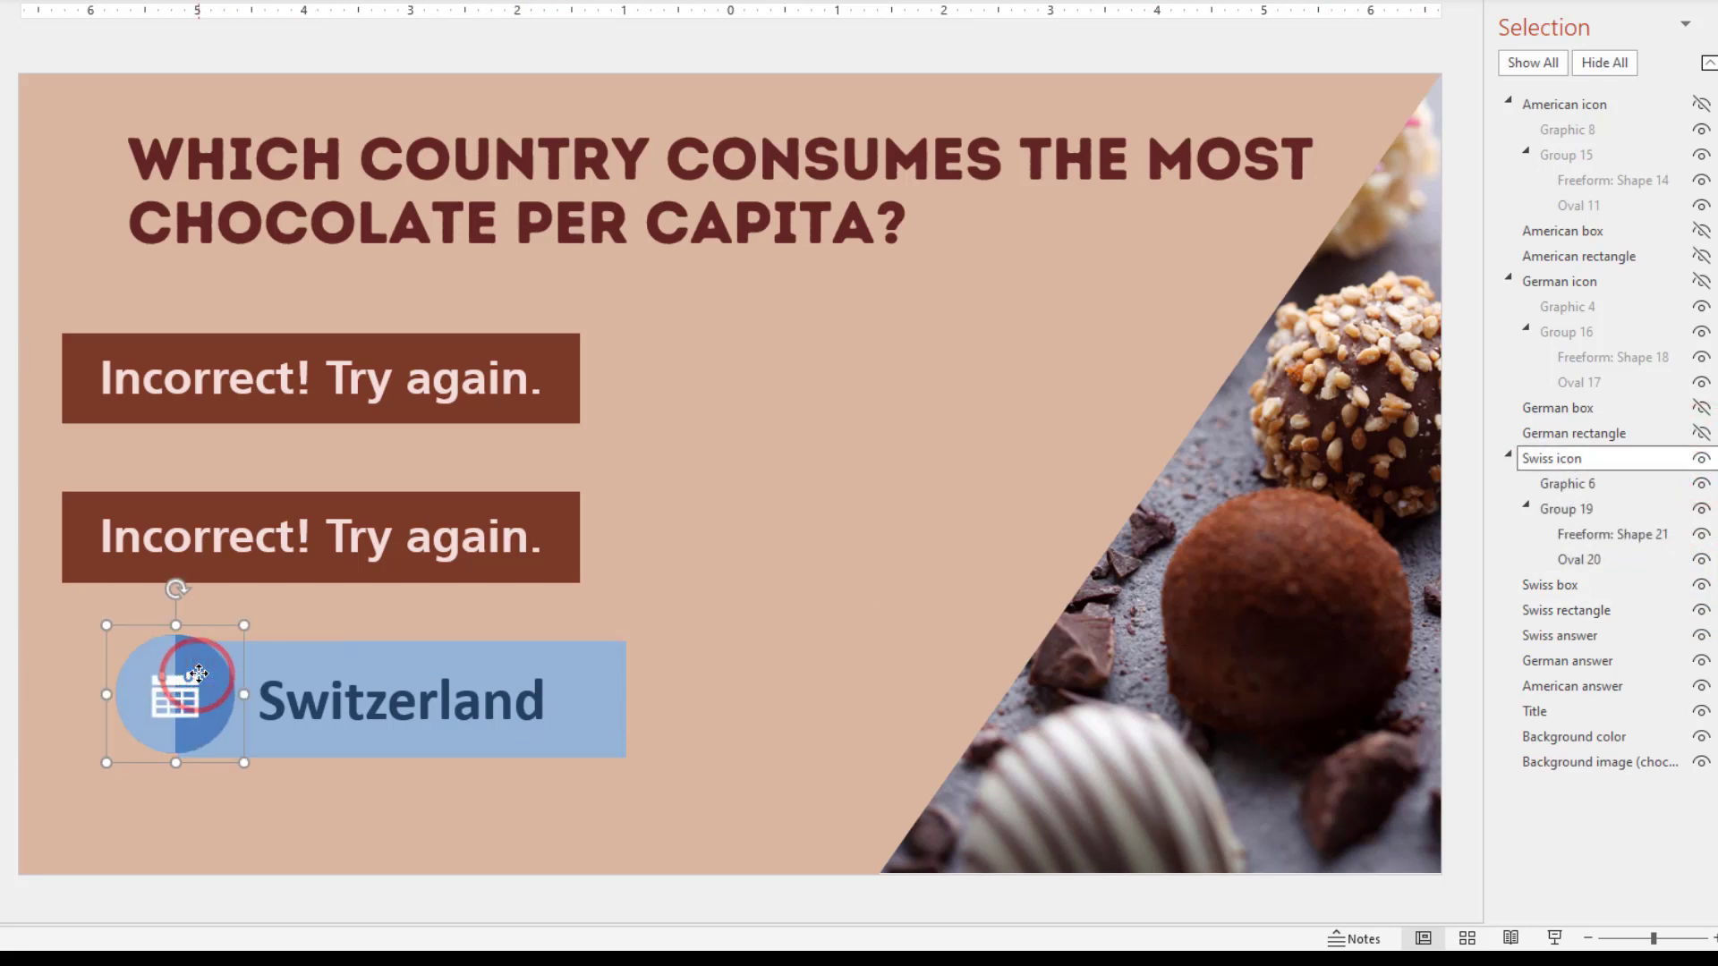
{"action": "left_click_drag", "start_coordinate": [198, 673], "coordinate": [196, 677]}
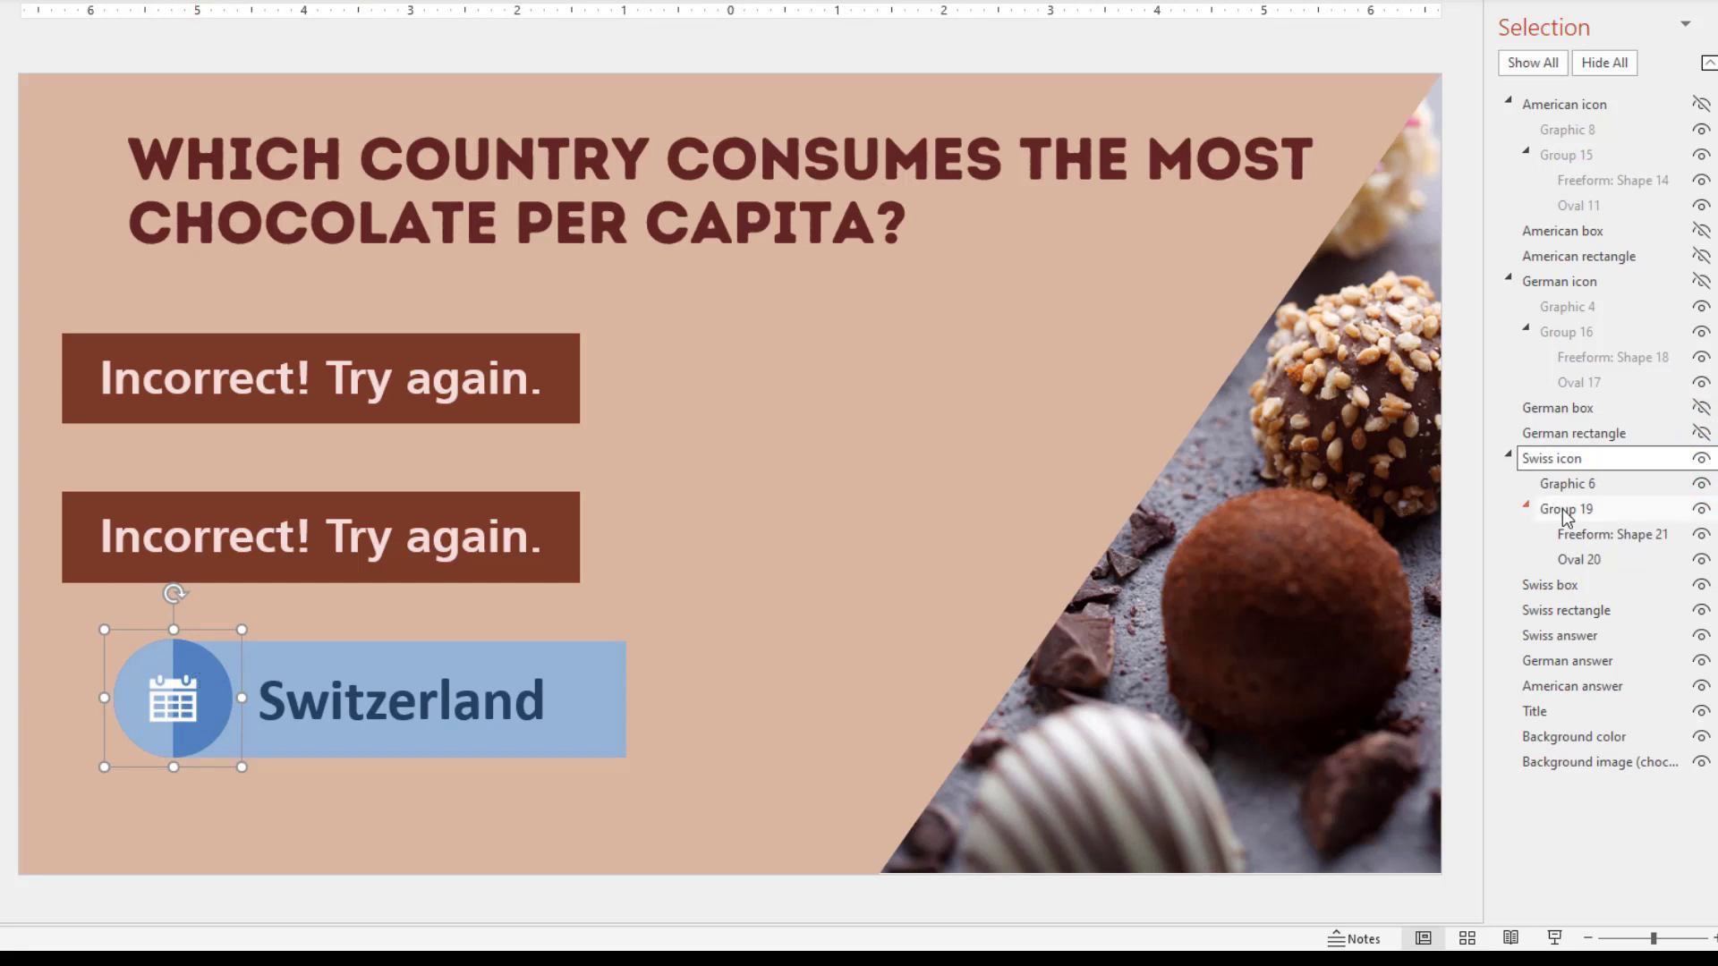
{"action": "left_click", "coordinate": [1588, 556]}
{"action": "left_click", "coordinate": [1589, 534], "text": "ctrl"}
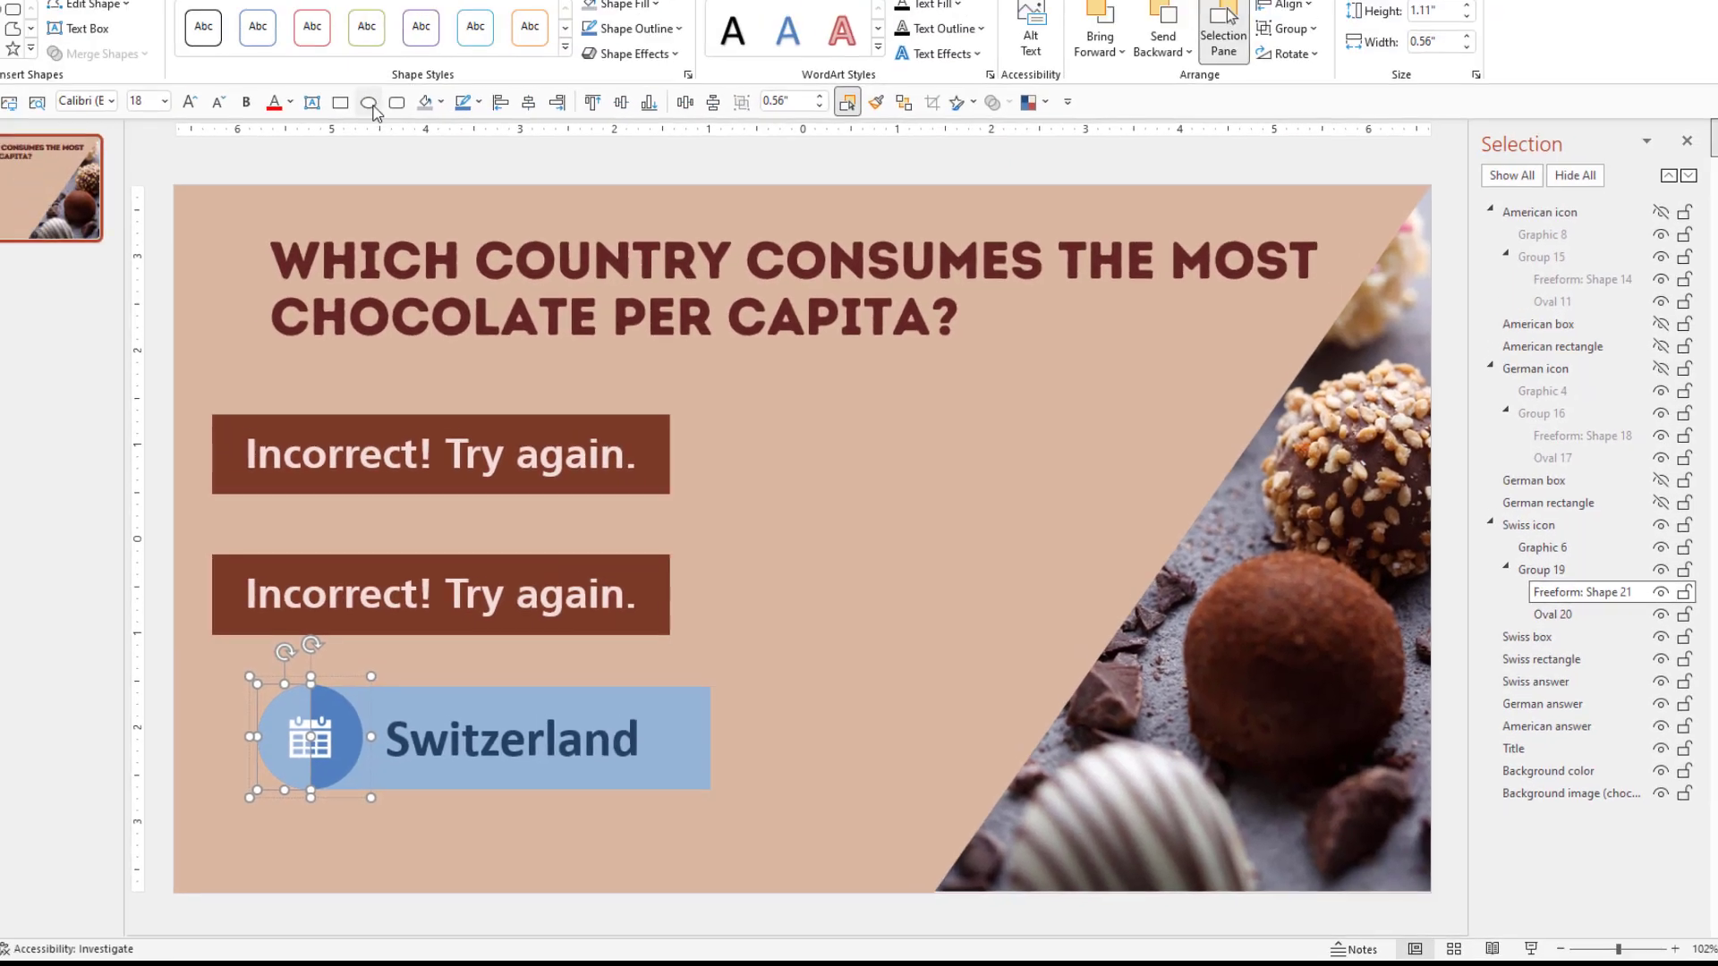
- Draw a circle about 2.15 inches across in the middle of the slide and place a copy to its upper right
{"action": "left_click", "coordinate": [446, 175]}
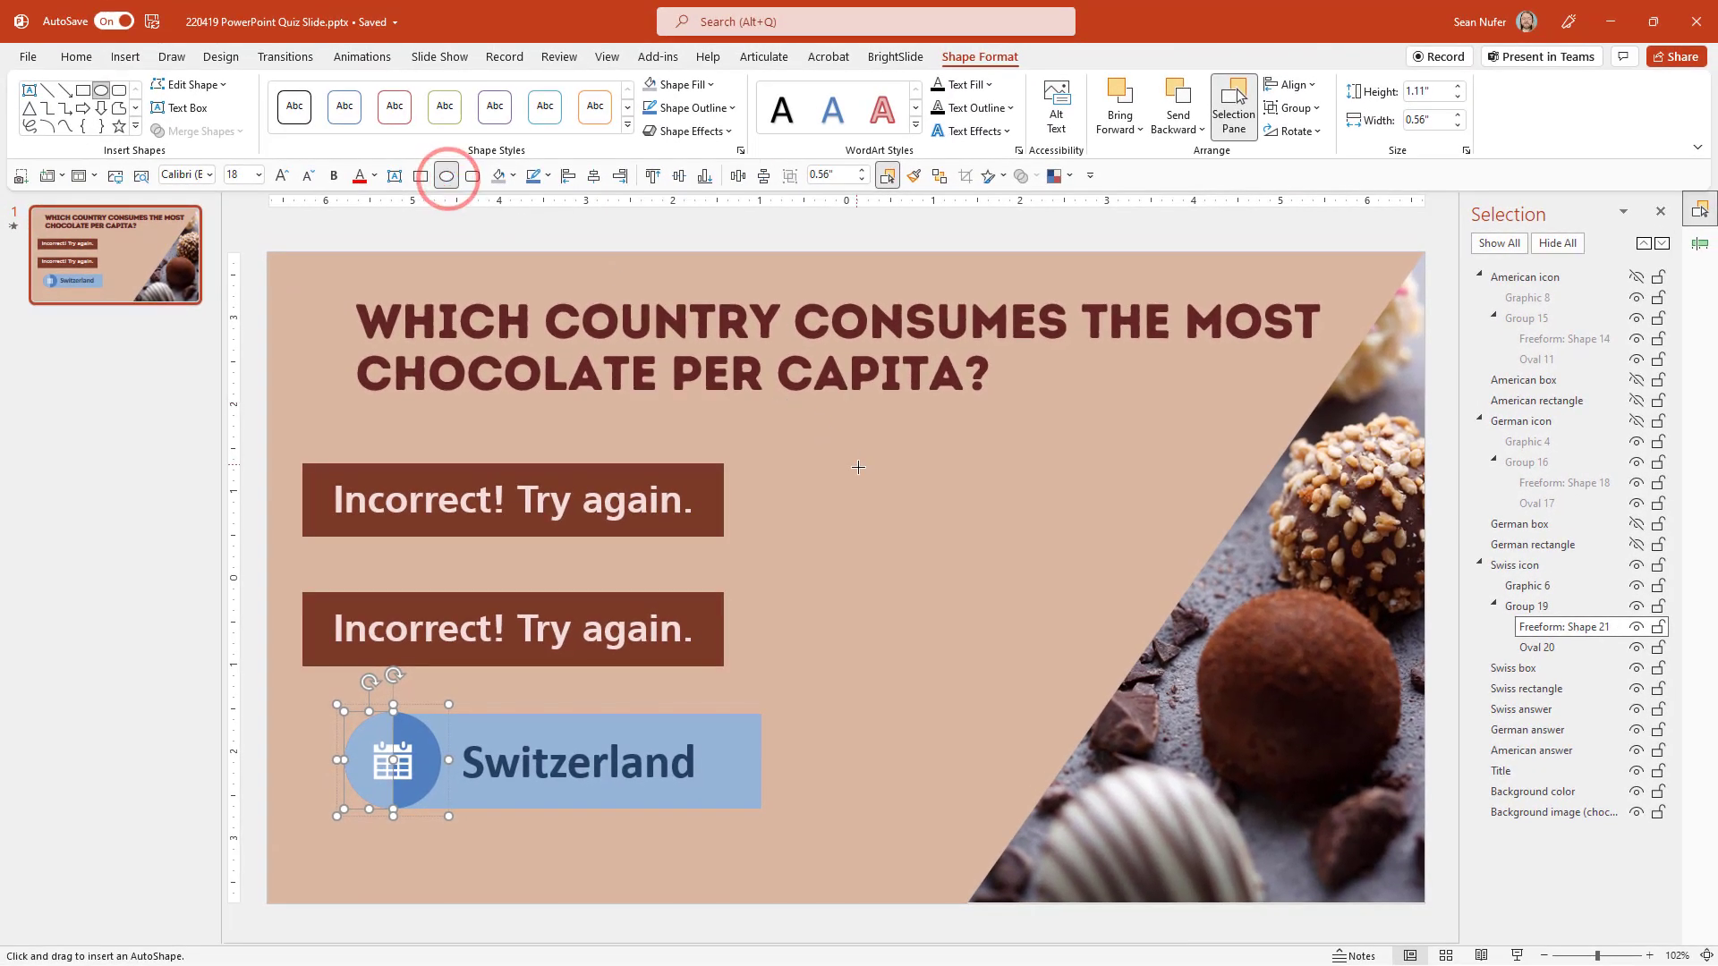
{"action": "left_click_drag", "start_coordinate": [861, 471], "coordinate": [1043, 636]}
{"action": "left_click_drag", "start_coordinate": [949, 581], "coordinate": [1194, 439]}
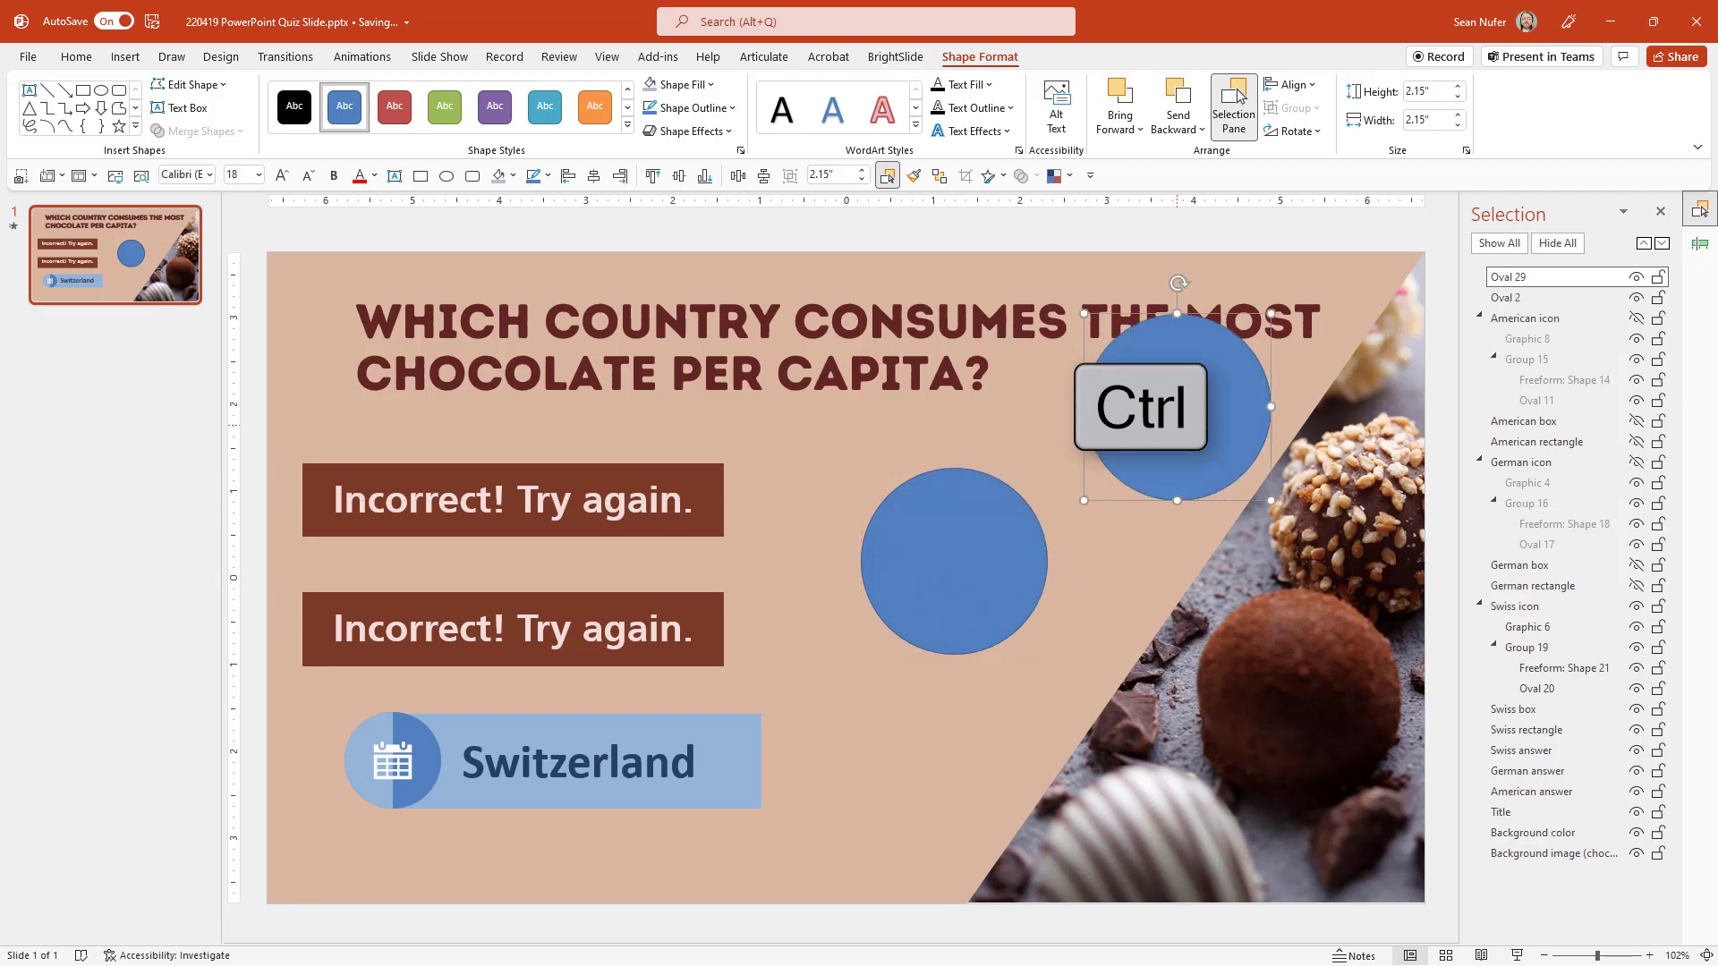
- Remove the outline from both blue circles
{"action": "left_click", "coordinate": [958, 529]}
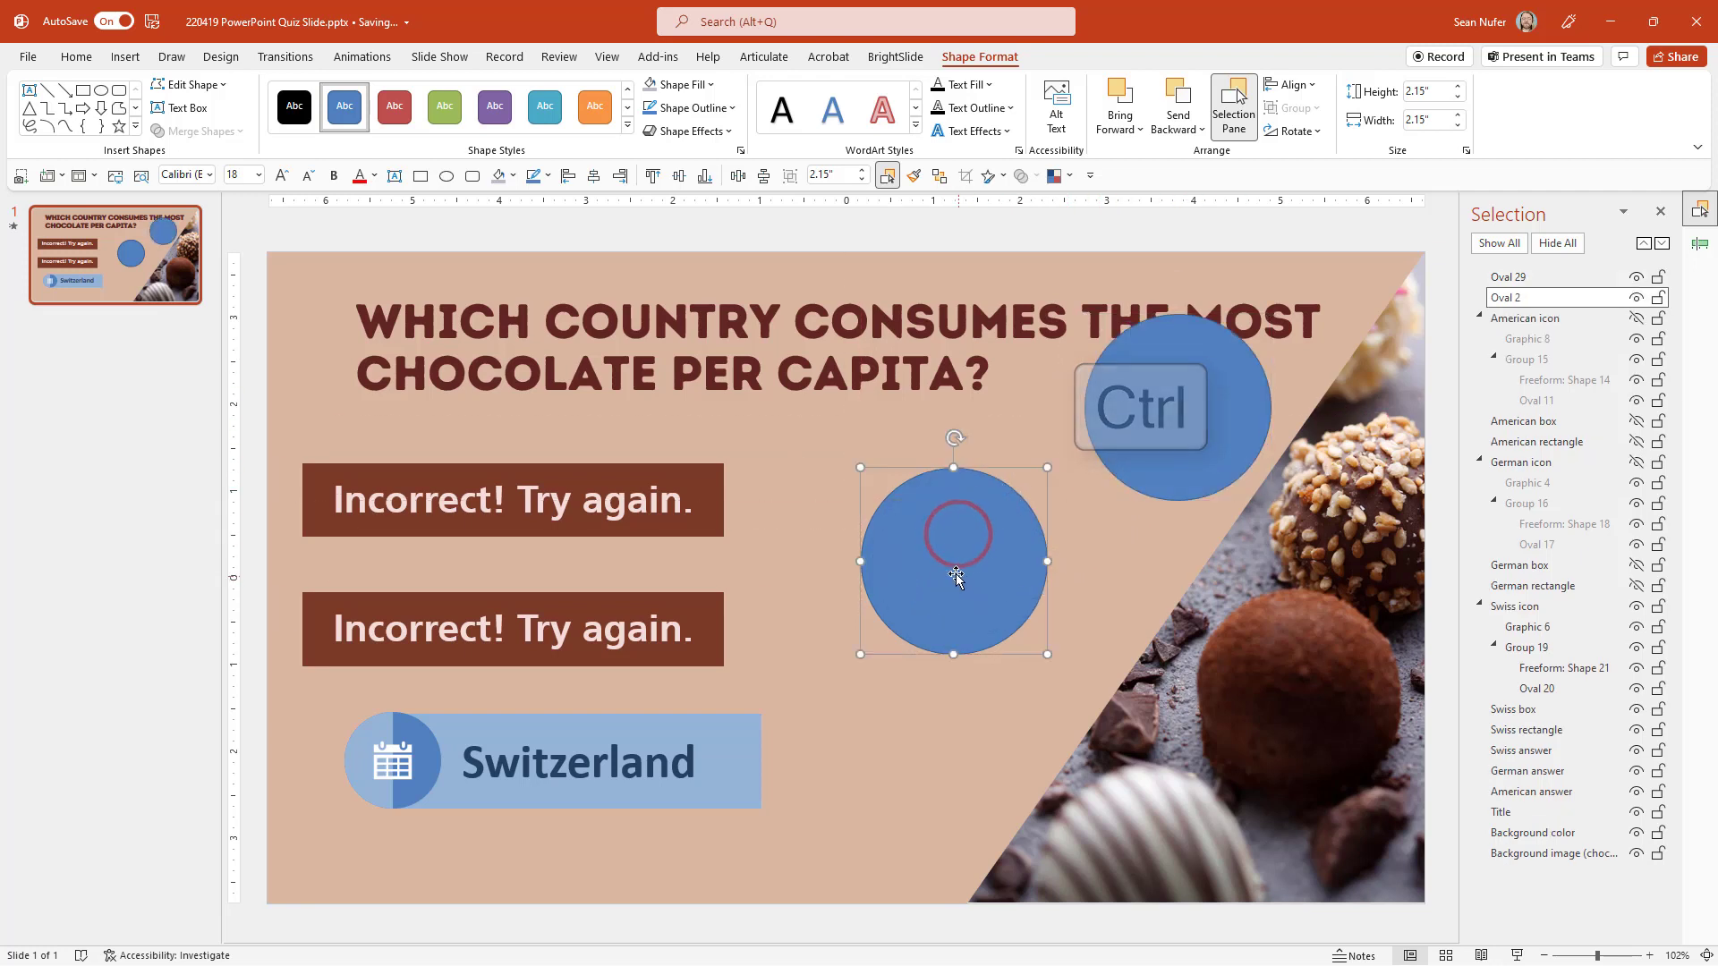
{"action": "left_click", "coordinate": [713, 108]}
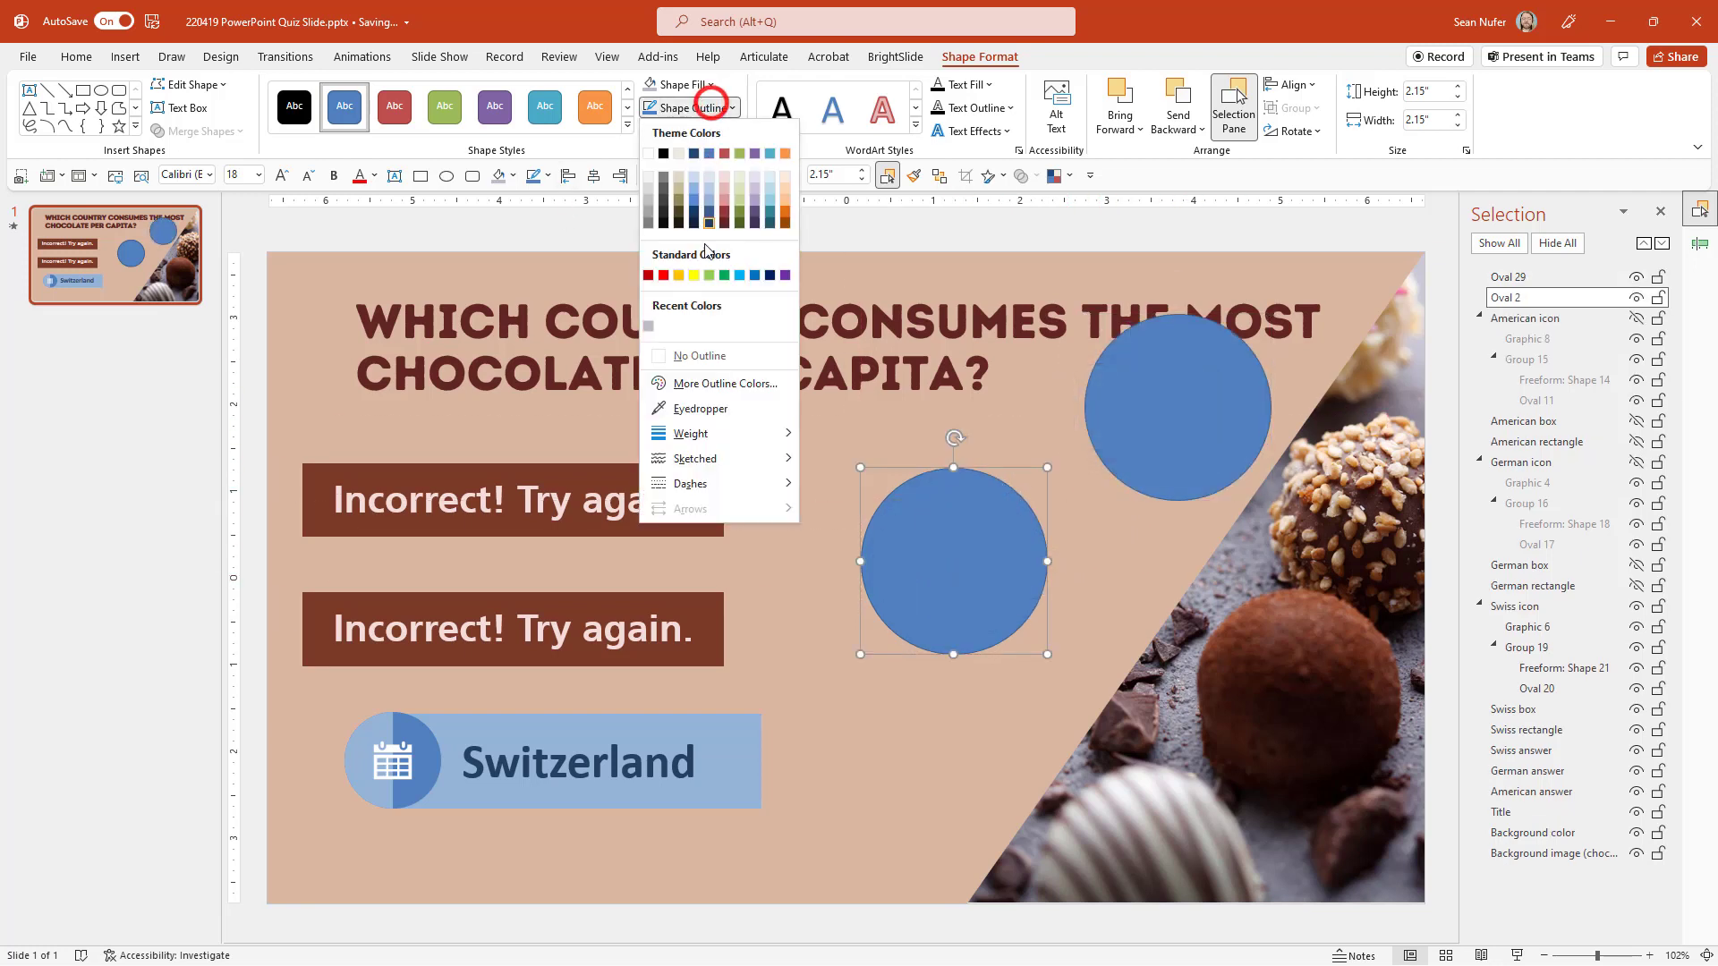
{"action": "left_click", "coordinate": [680, 354]}
{"action": "left_click", "coordinate": [1178, 391]}
{"action": "left_click", "coordinate": [689, 107]}
{"action": "left_click", "coordinate": [689, 356]}
- Cover the left half of the lower circle with a rectangle about 3.19 by 2 inches and intersect the two shapes
{"action": "left_click", "coordinate": [419, 176]}
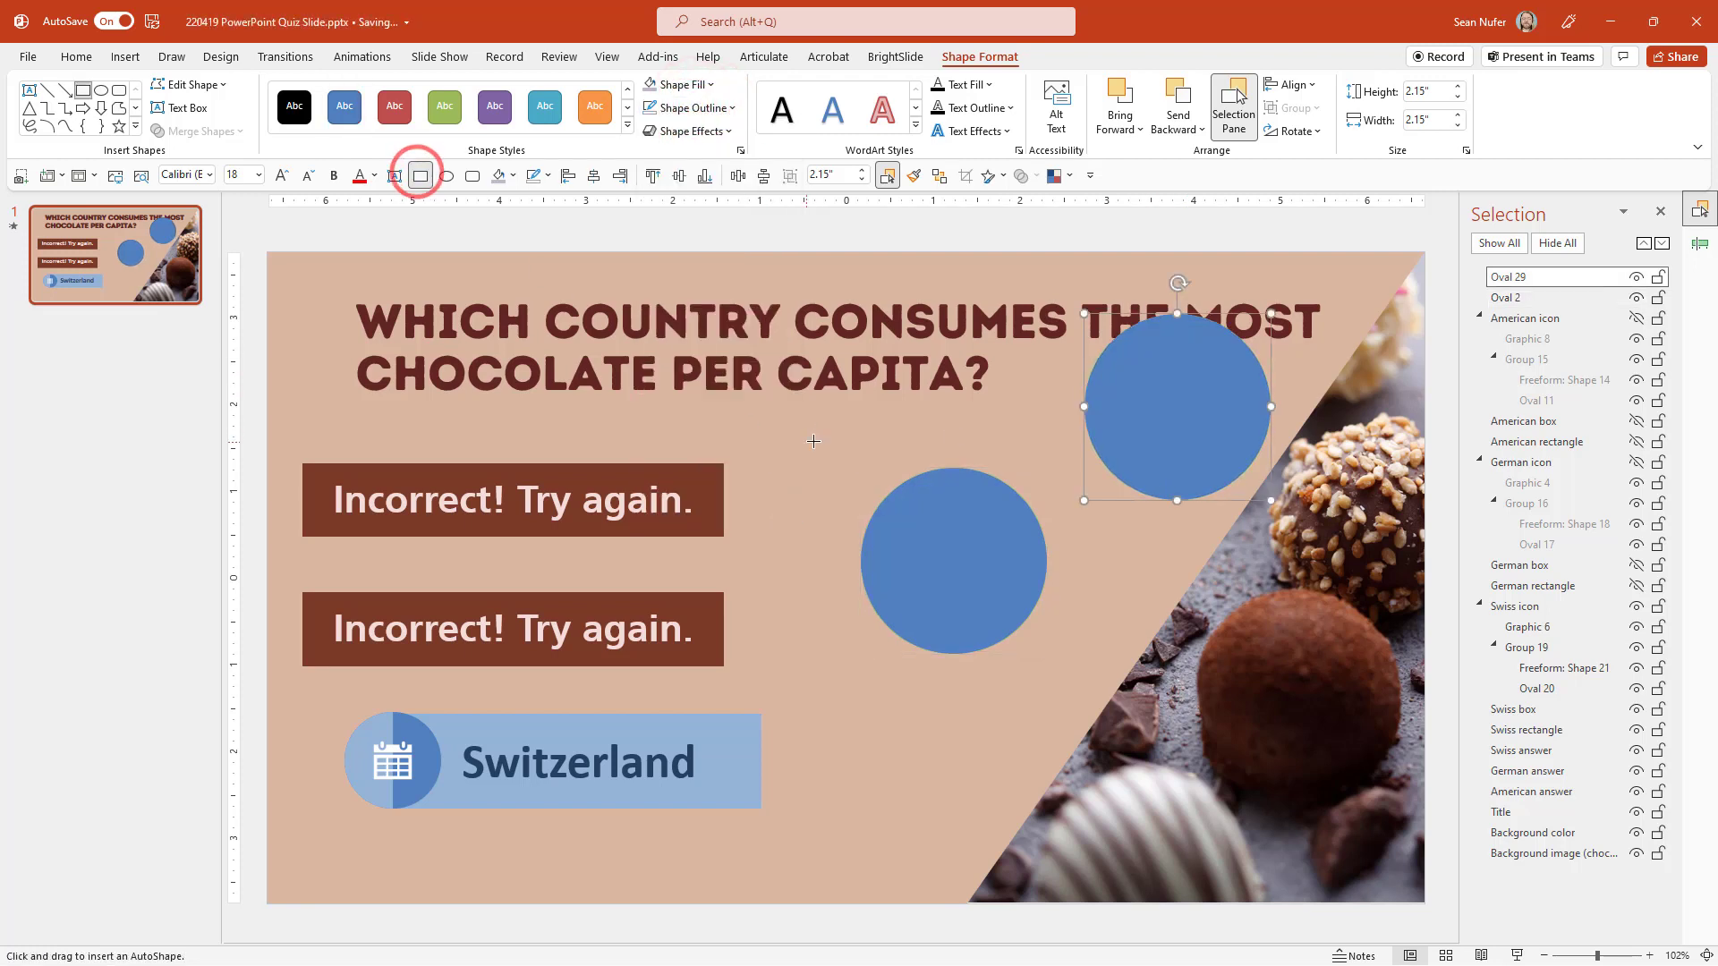
{"action": "left_click_drag", "start_coordinate": [789, 429], "coordinate": [959, 705]}
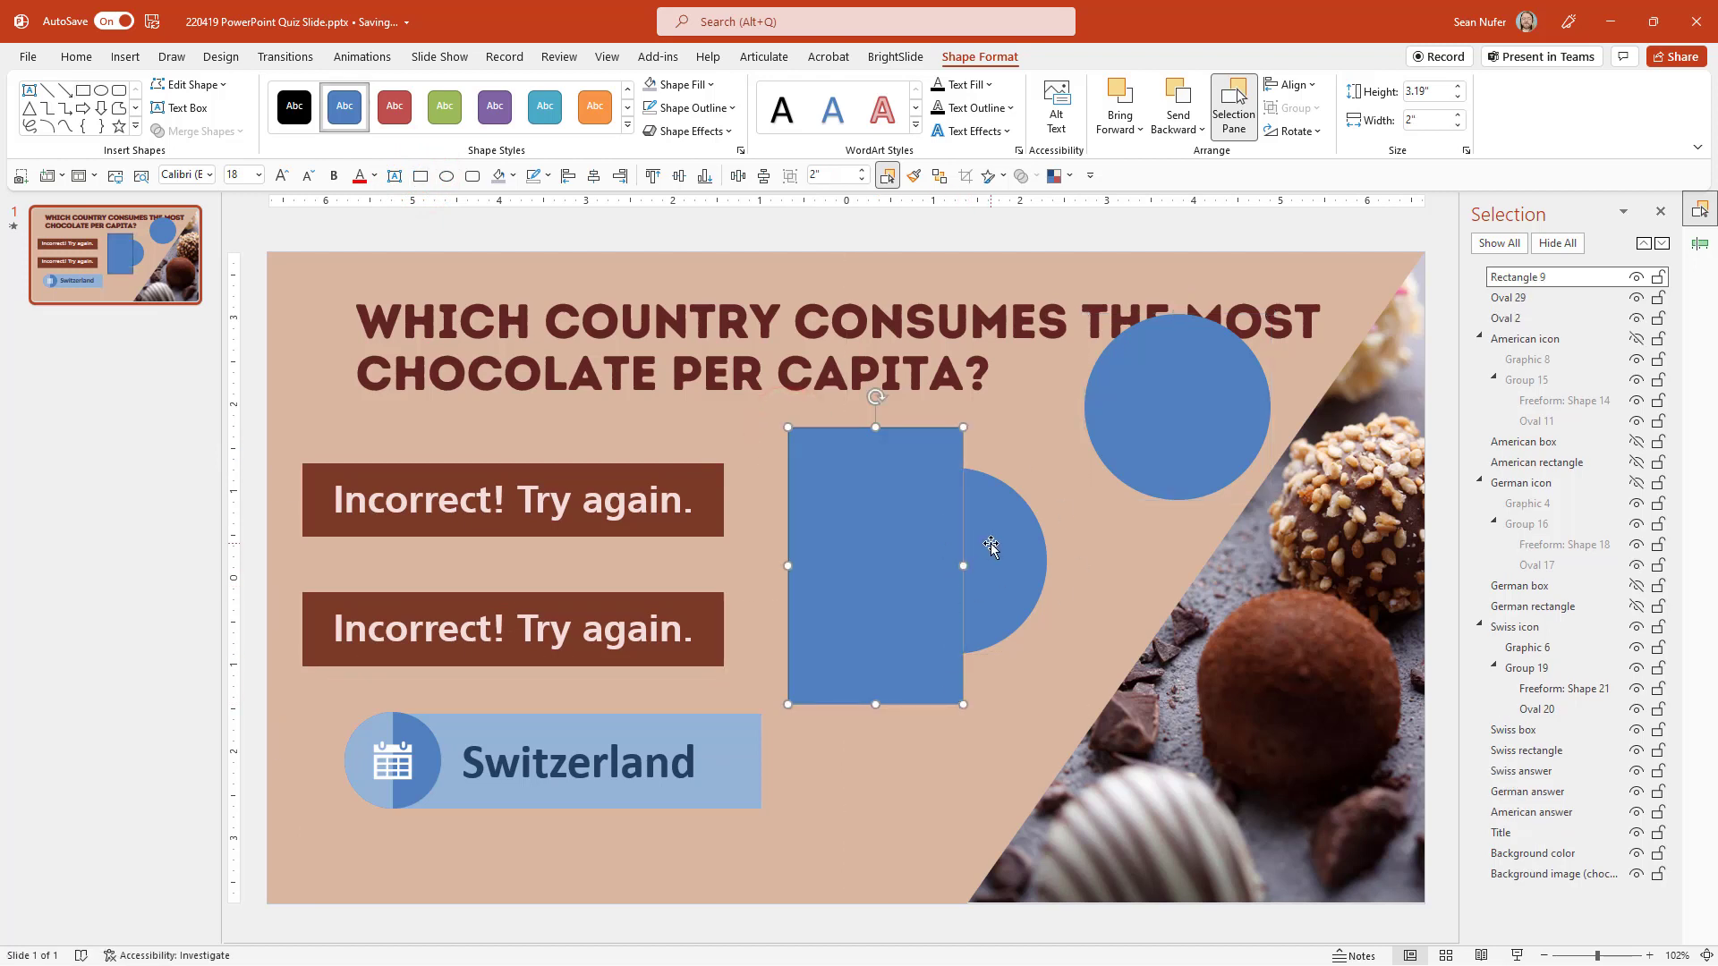
{"action": "left_click", "coordinate": [990, 544]}
{"action": "left_click", "coordinate": [889, 451], "text": "shift"}
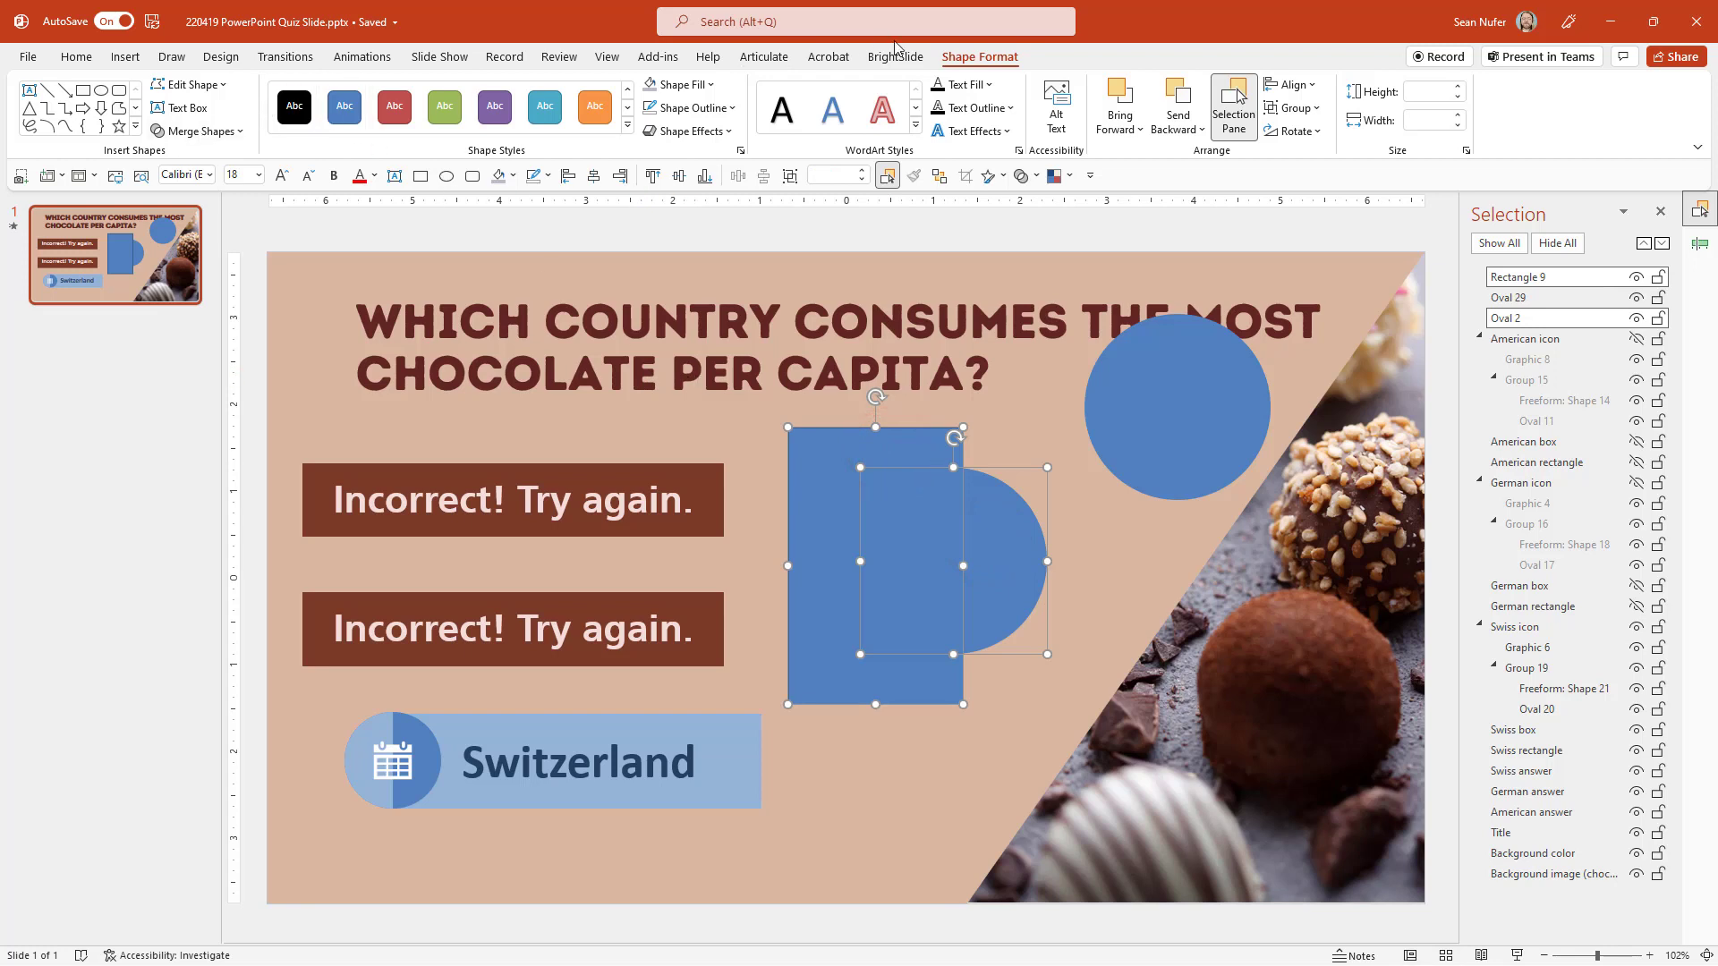
{"action": "left_click", "coordinate": [223, 128]}
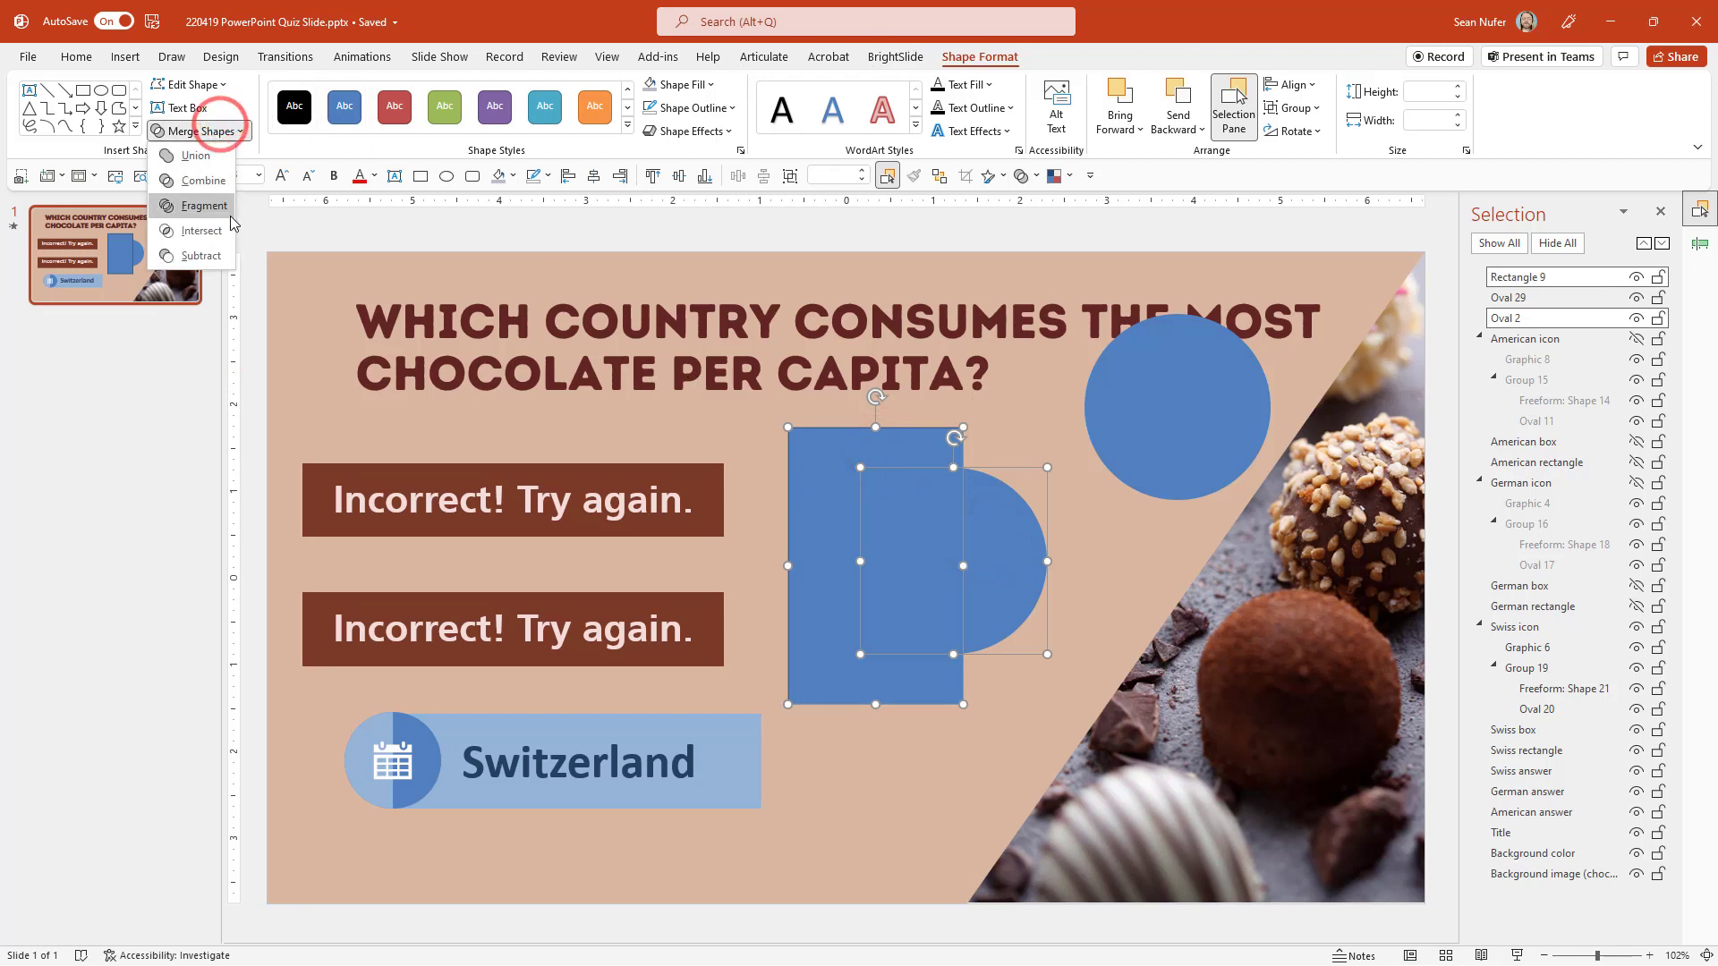
{"action": "left_click", "coordinate": [198, 232]}
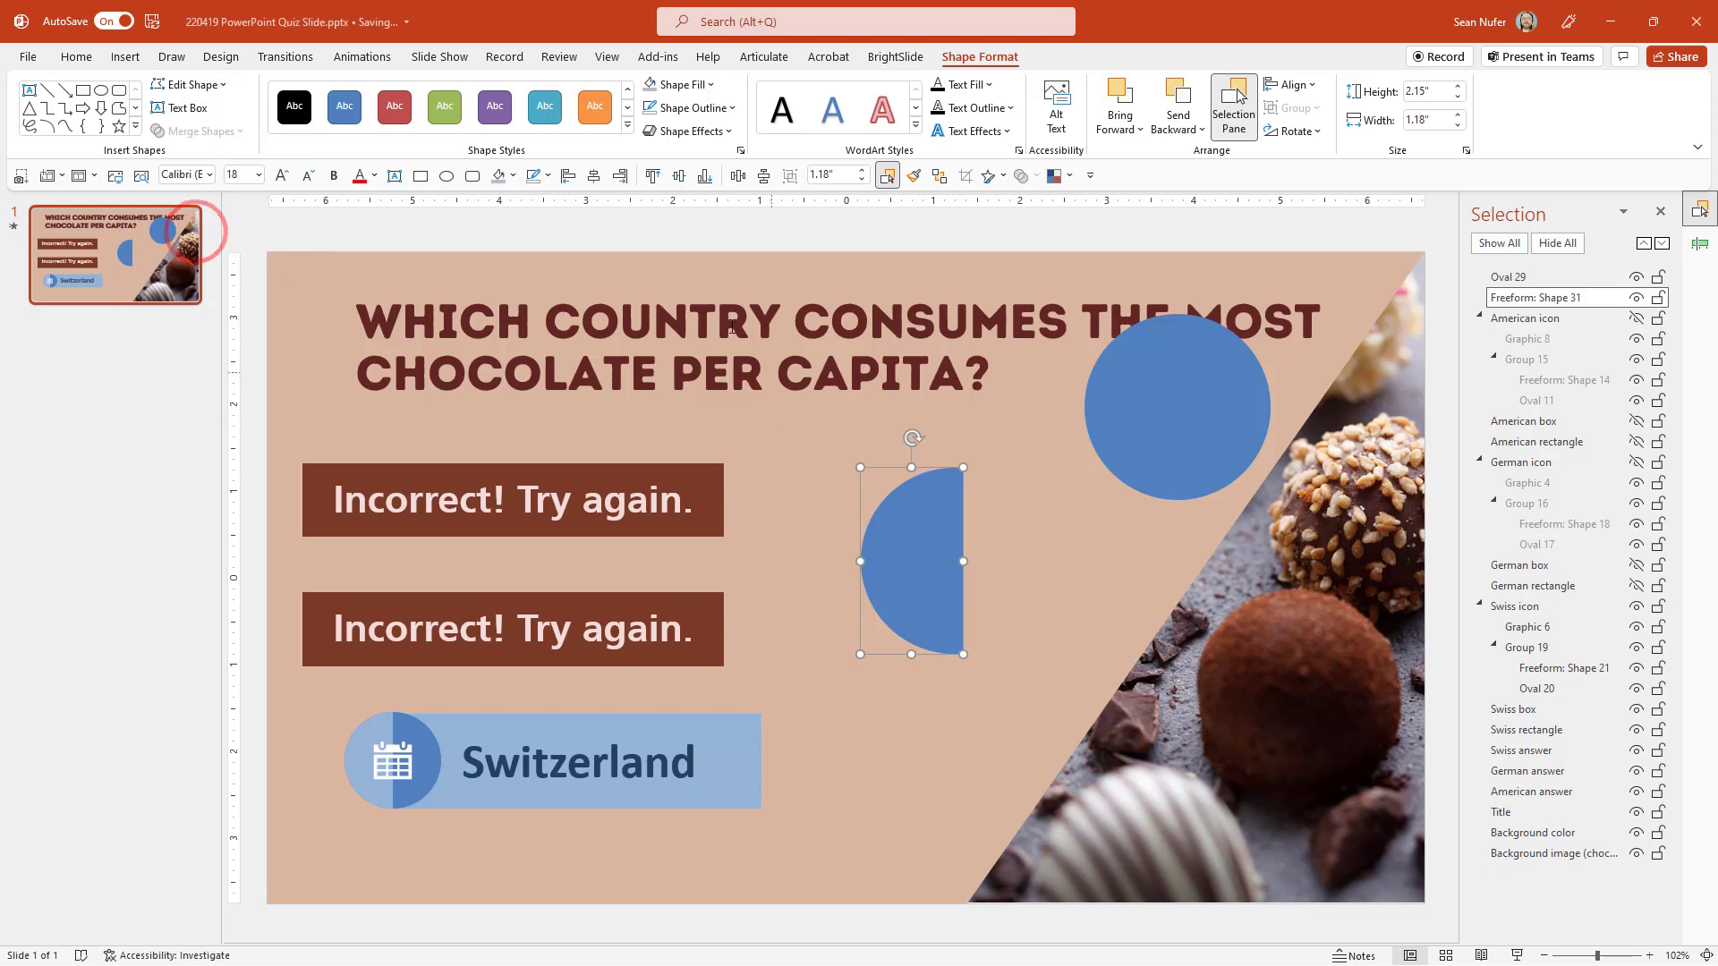
- Fill the half circle with light blue and move it slightly up and to the left
{"action": "left_click", "coordinate": [713, 84]}
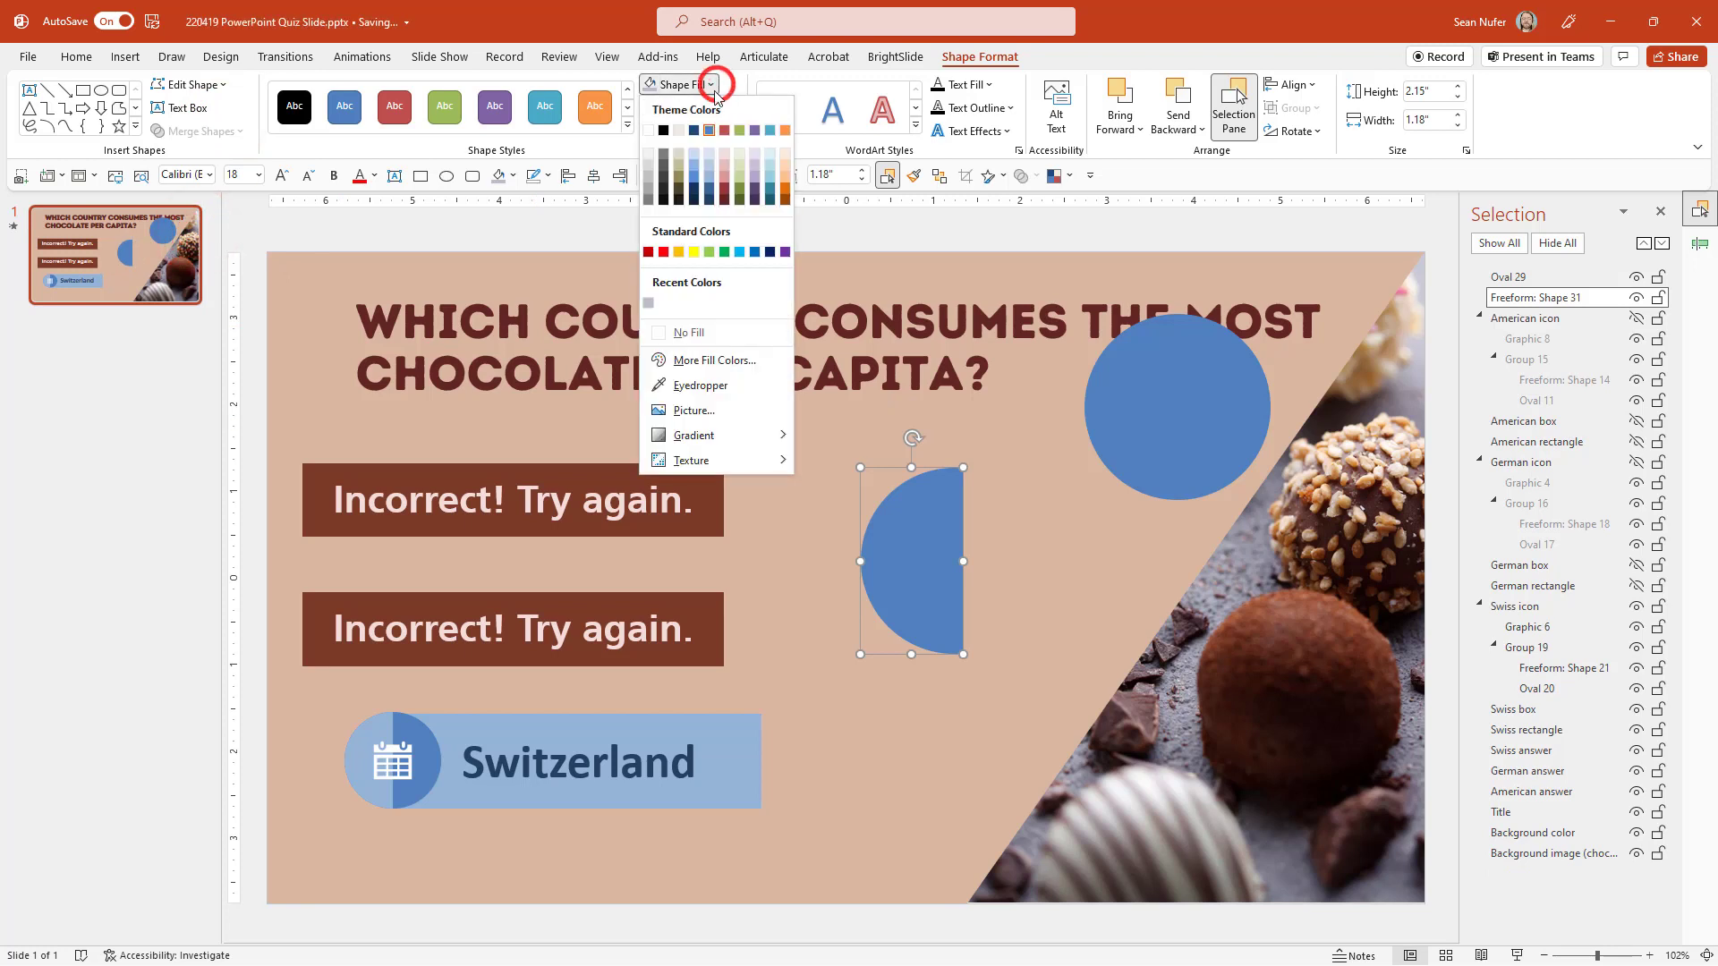
{"action": "left_click", "coordinate": [711, 163]}
{"action": "left_click_drag", "start_coordinate": [924, 564], "coordinate": [875, 529]}
- Move the full circle beside the half circle, layer it behind, and align the half circle over its left side
{"action": "left_click_drag", "start_coordinate": [1128, 401], "coordinate": [969, 507]}
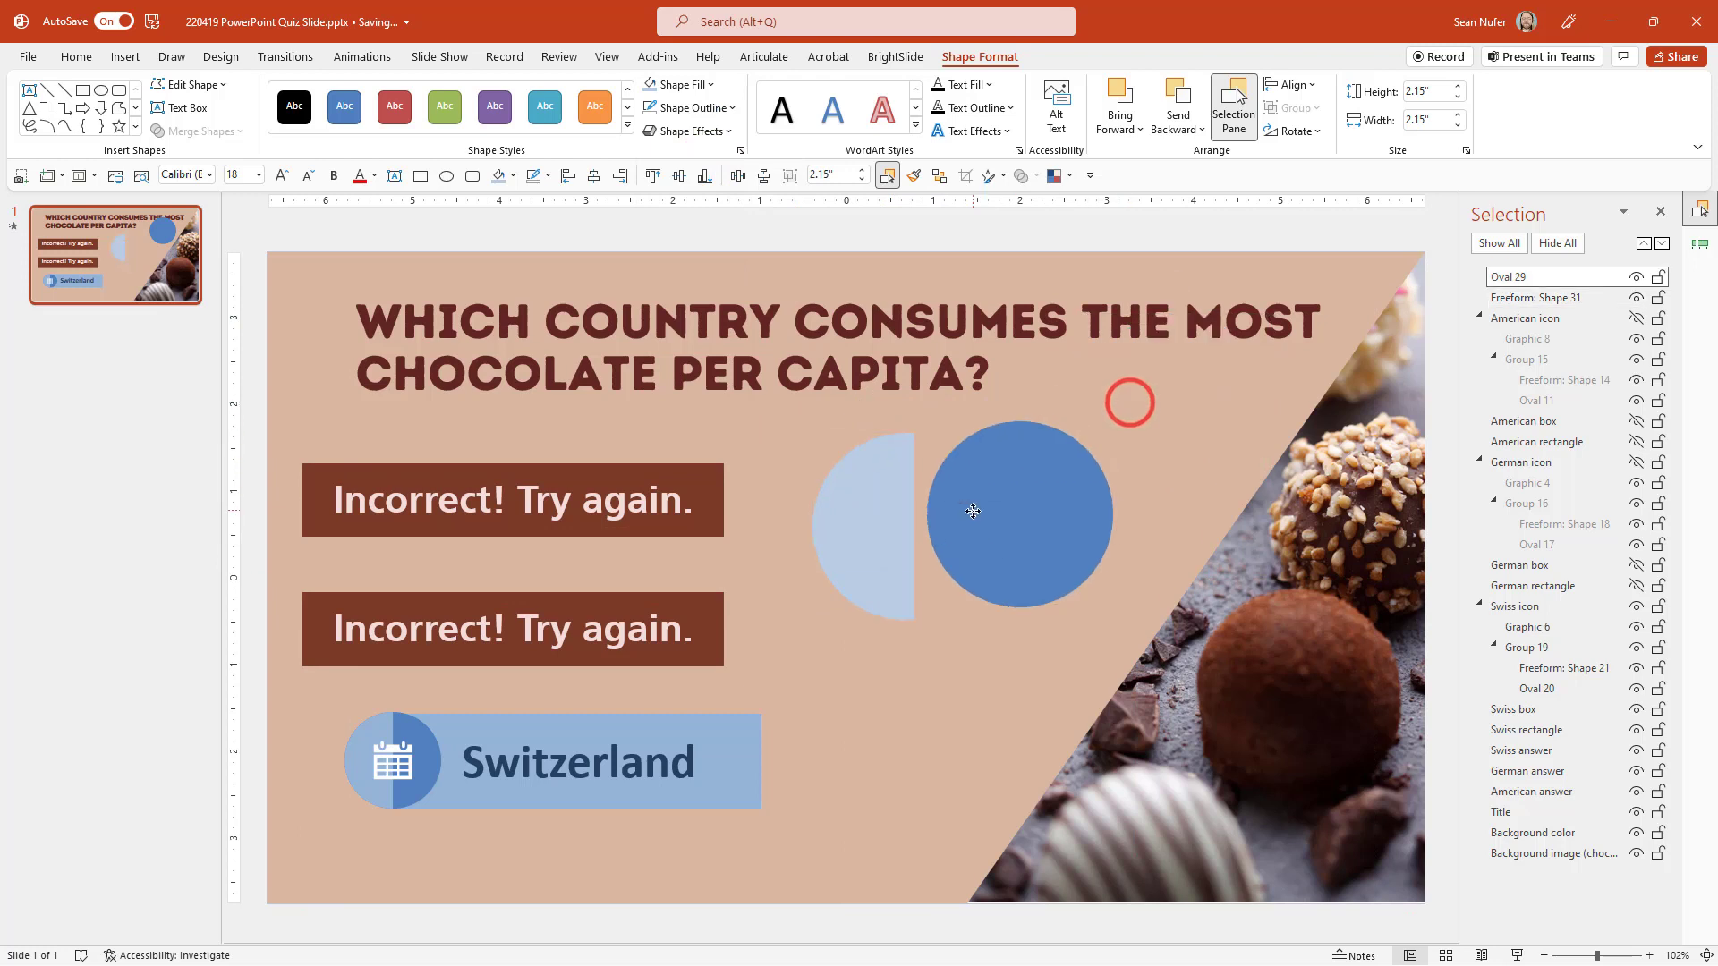
{"action": "left_click_drag", "start_coordinate": [1522, 280], "coordinate": [1503, 313]}
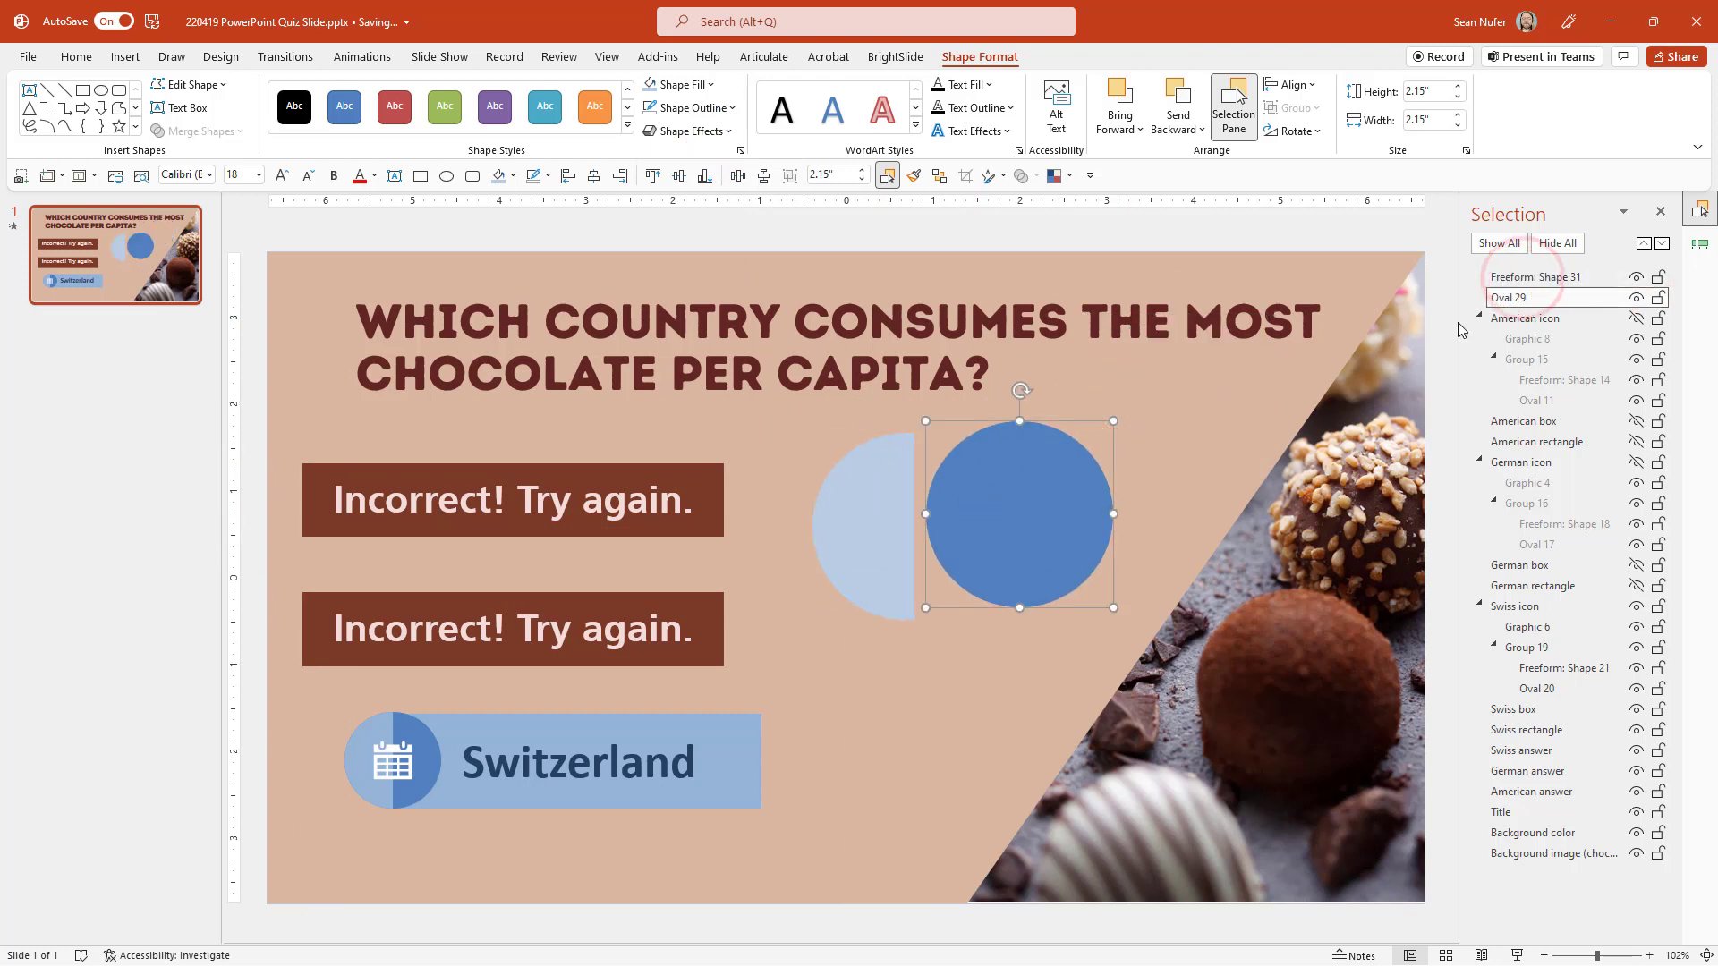
{"action": "left_click_drag", "start_coordinate": [886, 508], "coordinate": [975, 503]}
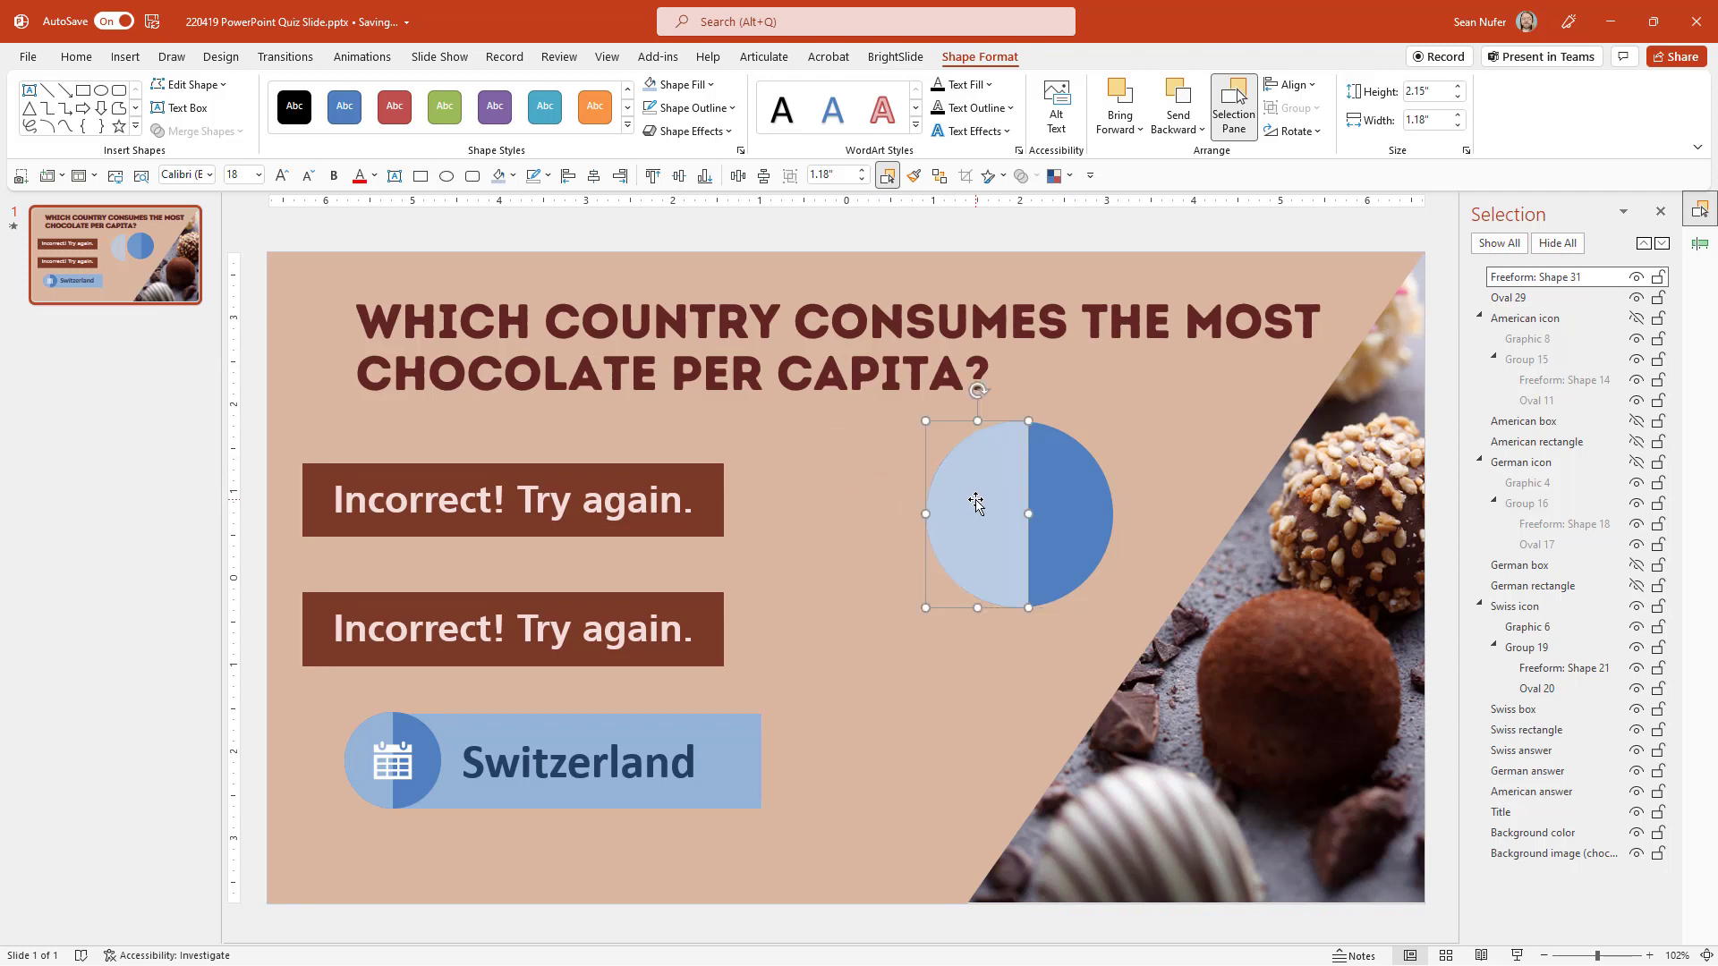
- Group the light blue half circle with the full circle and select the resulting group
{"action": "left_click", "coordinate": [1059, 484], "text": "shift"}
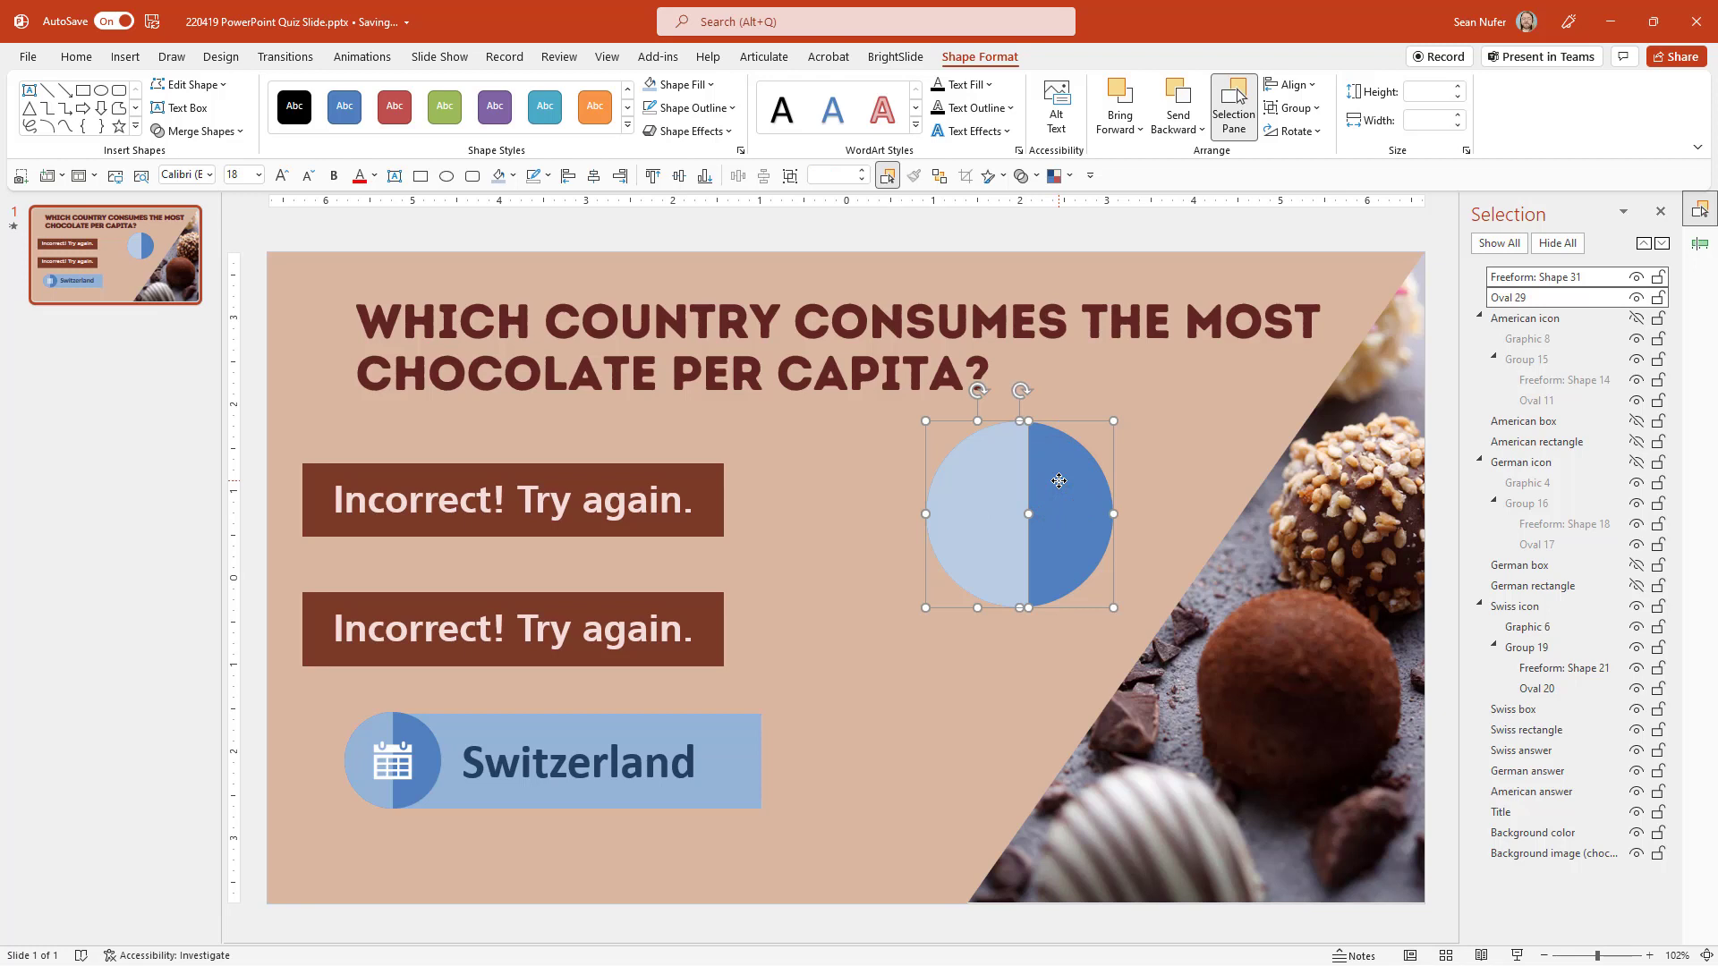
{"action": "key", "text": "ctrl+g"}
{"action": "left_click", "coordinate": [1189, 501]}
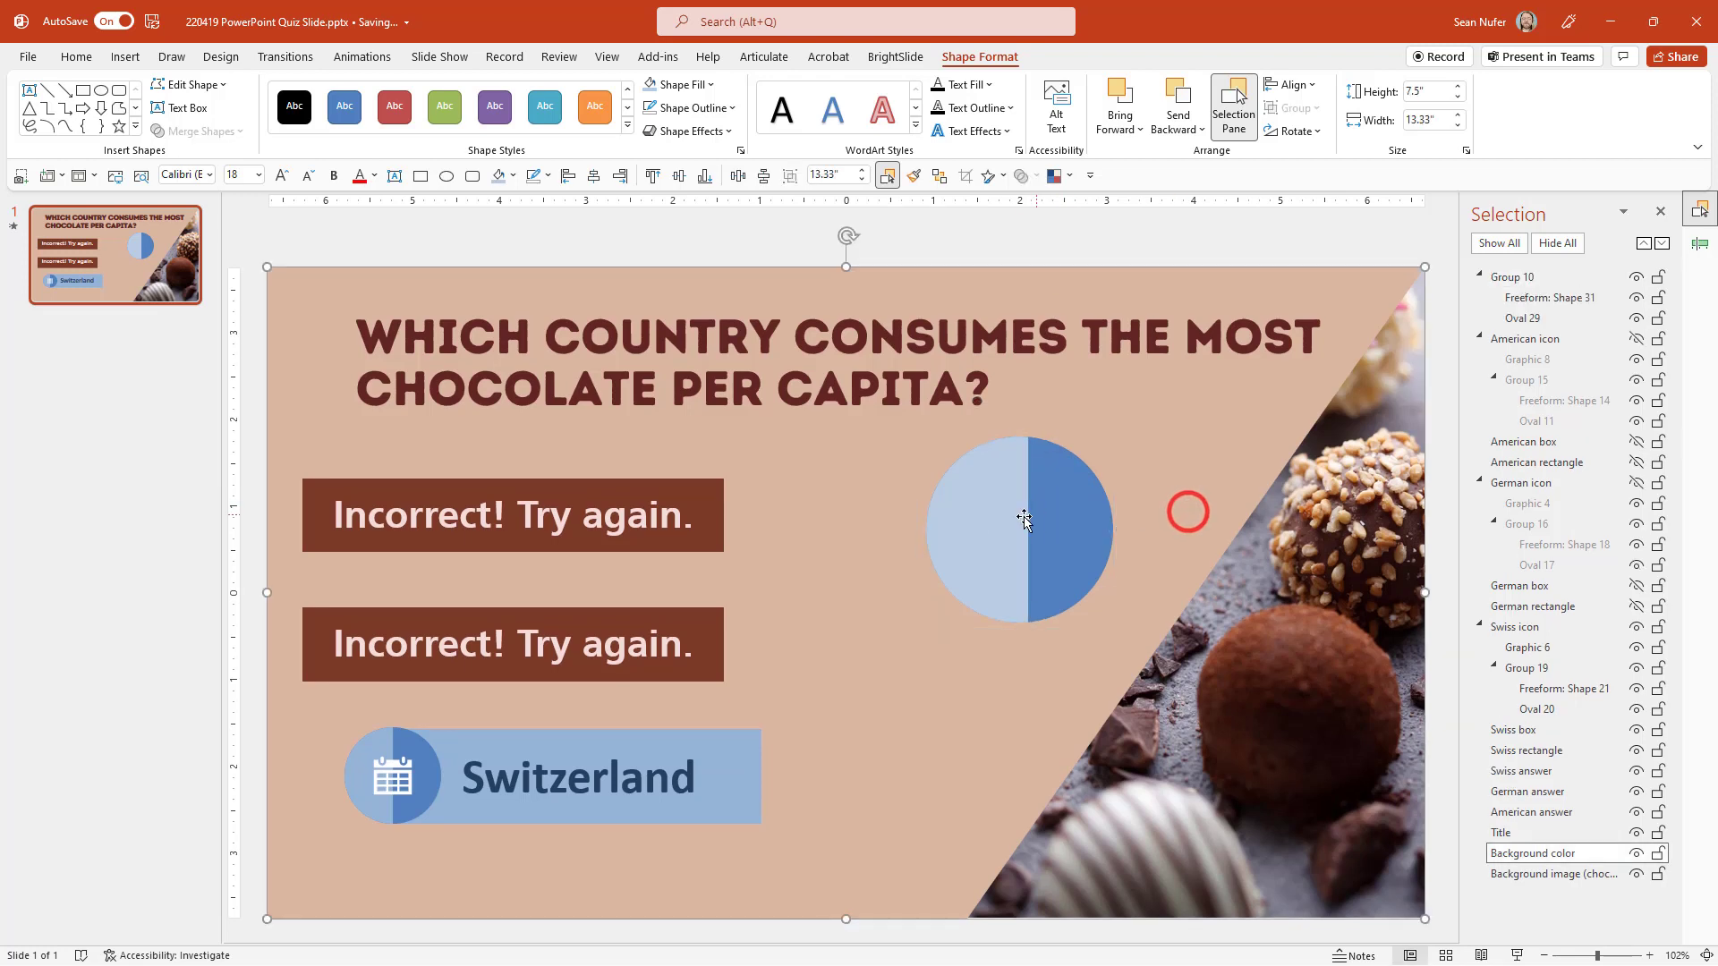
{"action": "left_click", "coordinate": [1014, 504]}
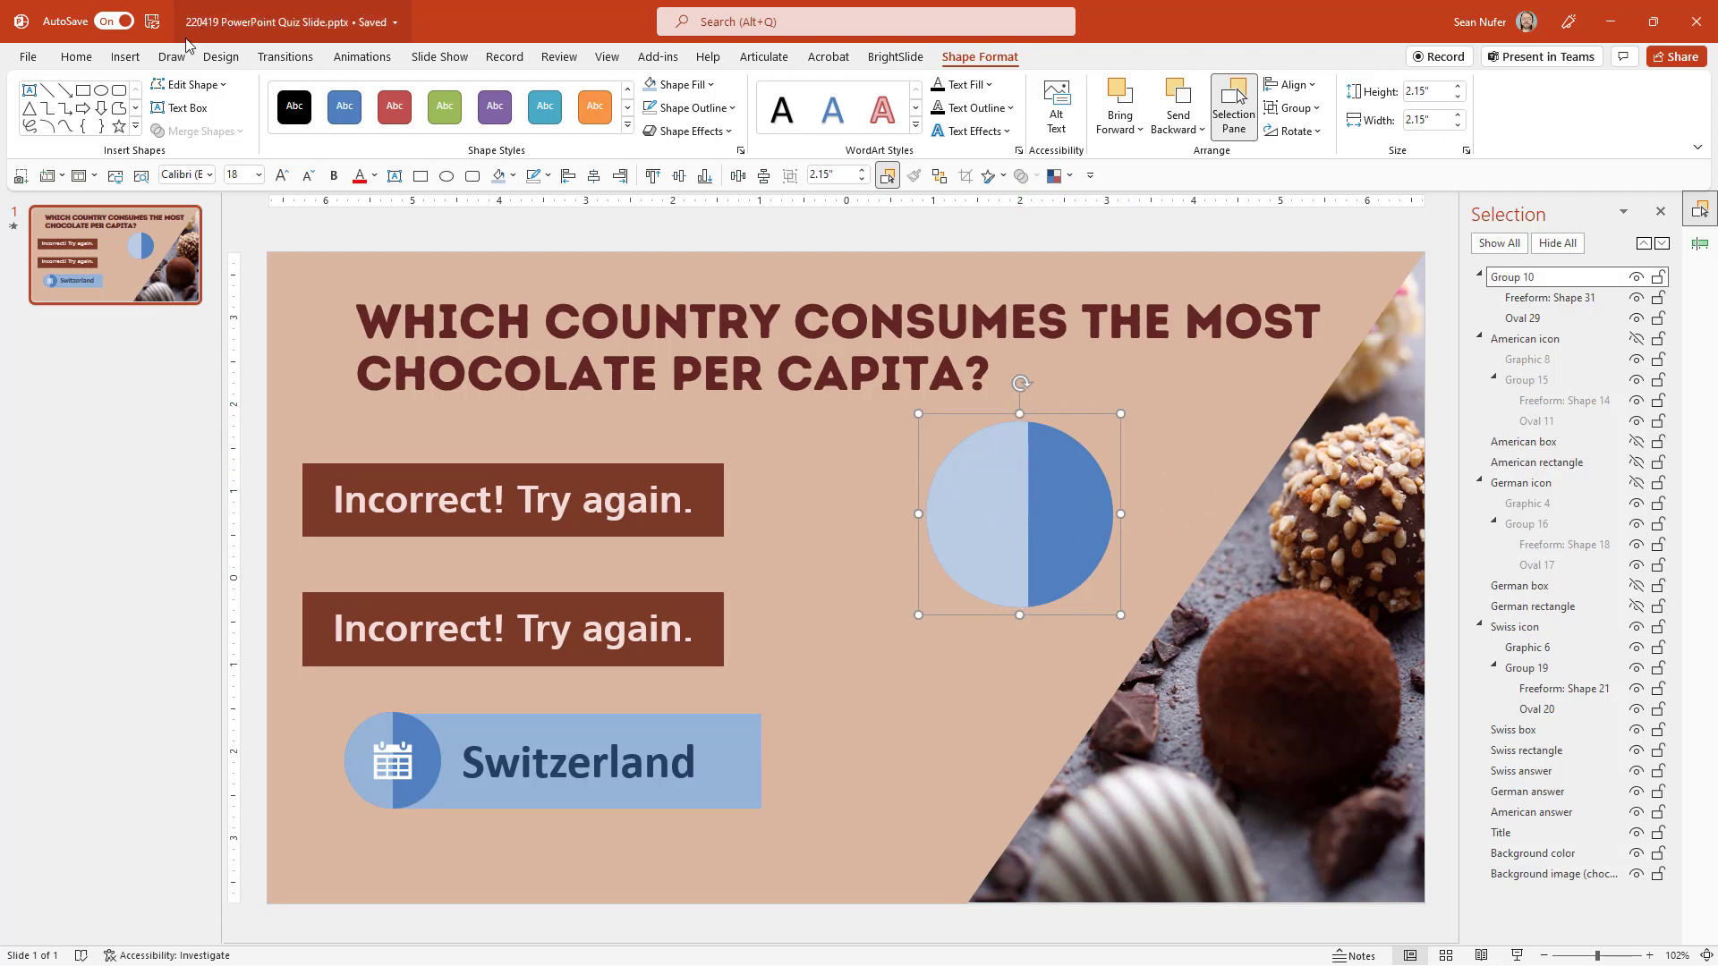
- Insert the solid airplane icon from the stock icon library and place it over the two-tone circle
{"action": "left_click", "coordinate": [126, 57]}
{"action": "left_click", "coordinate": [187, 125]}
{"action": "left_click", "coordinate": [222, 203]}
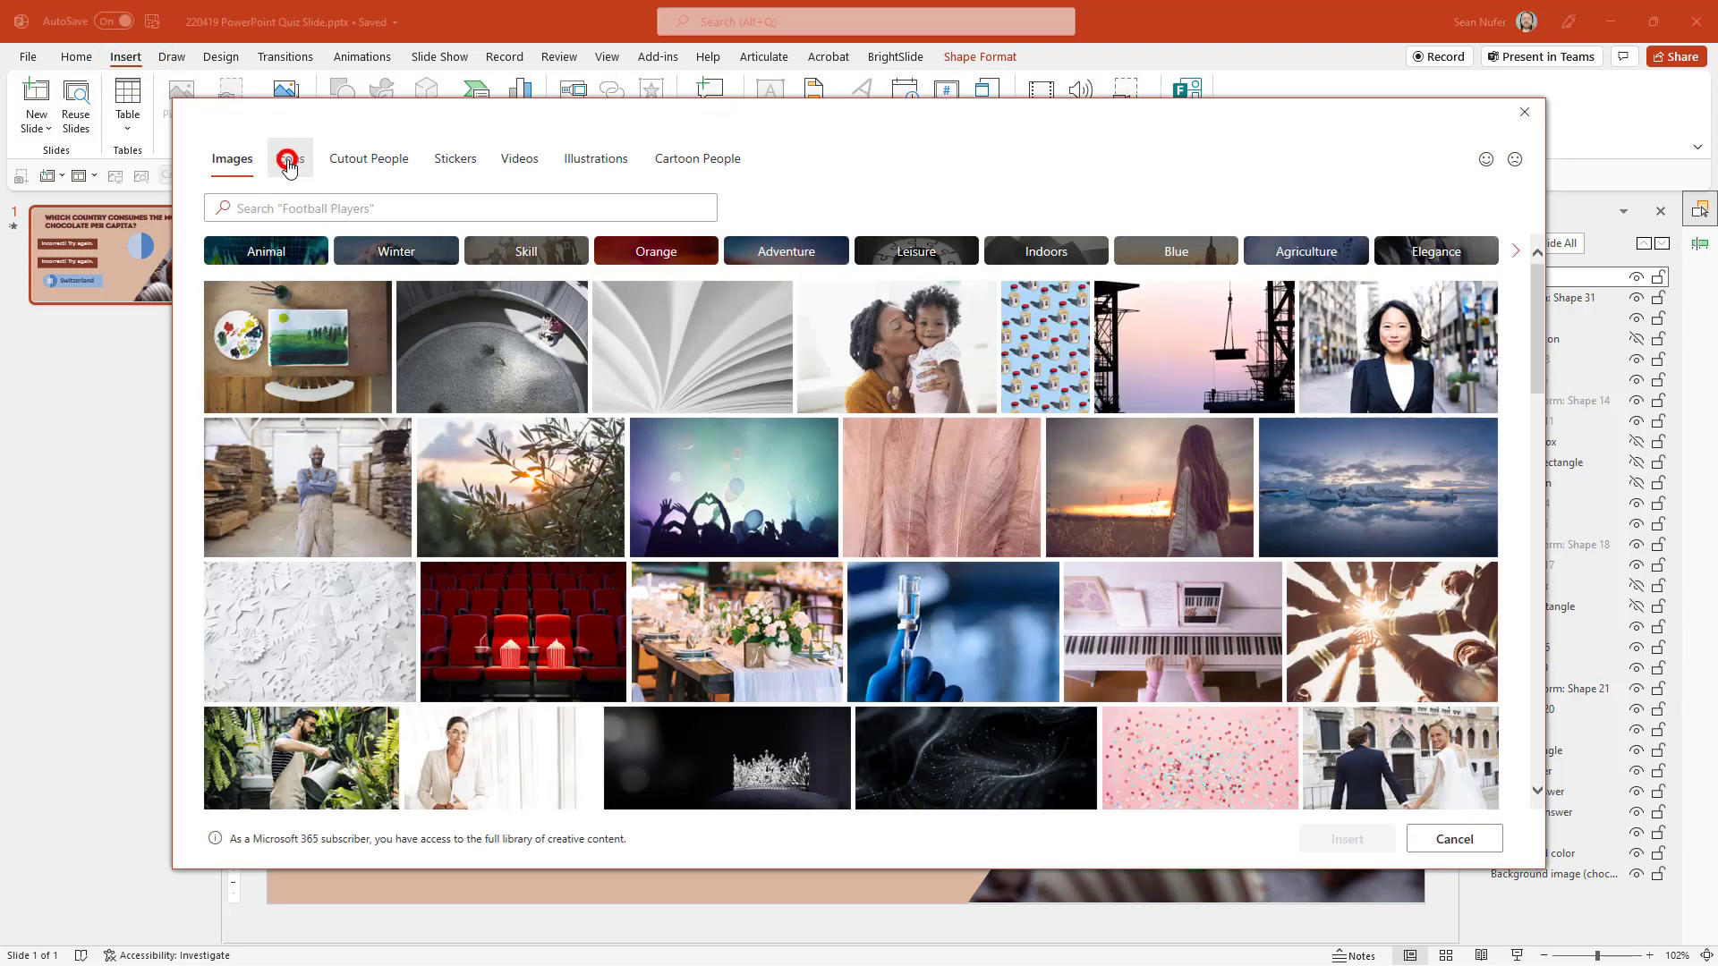
{"action": "left_click", "coordinate": [290, 158]}
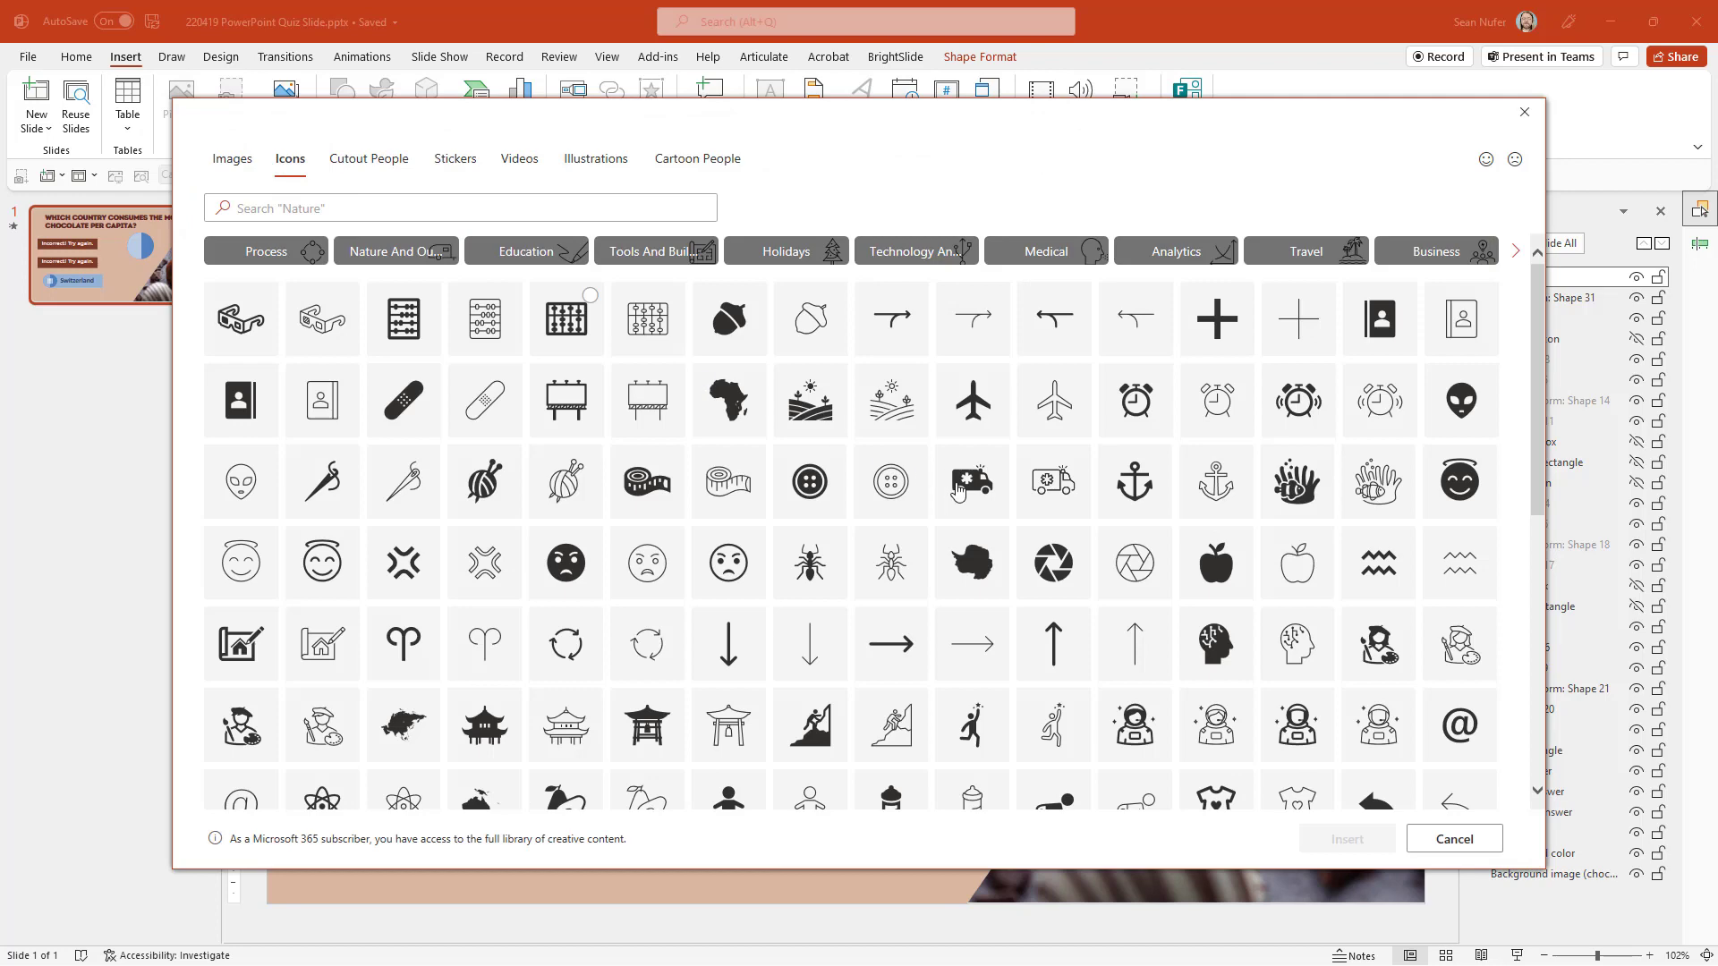
{"action": "left_click", "coordinate": [972, 400]}
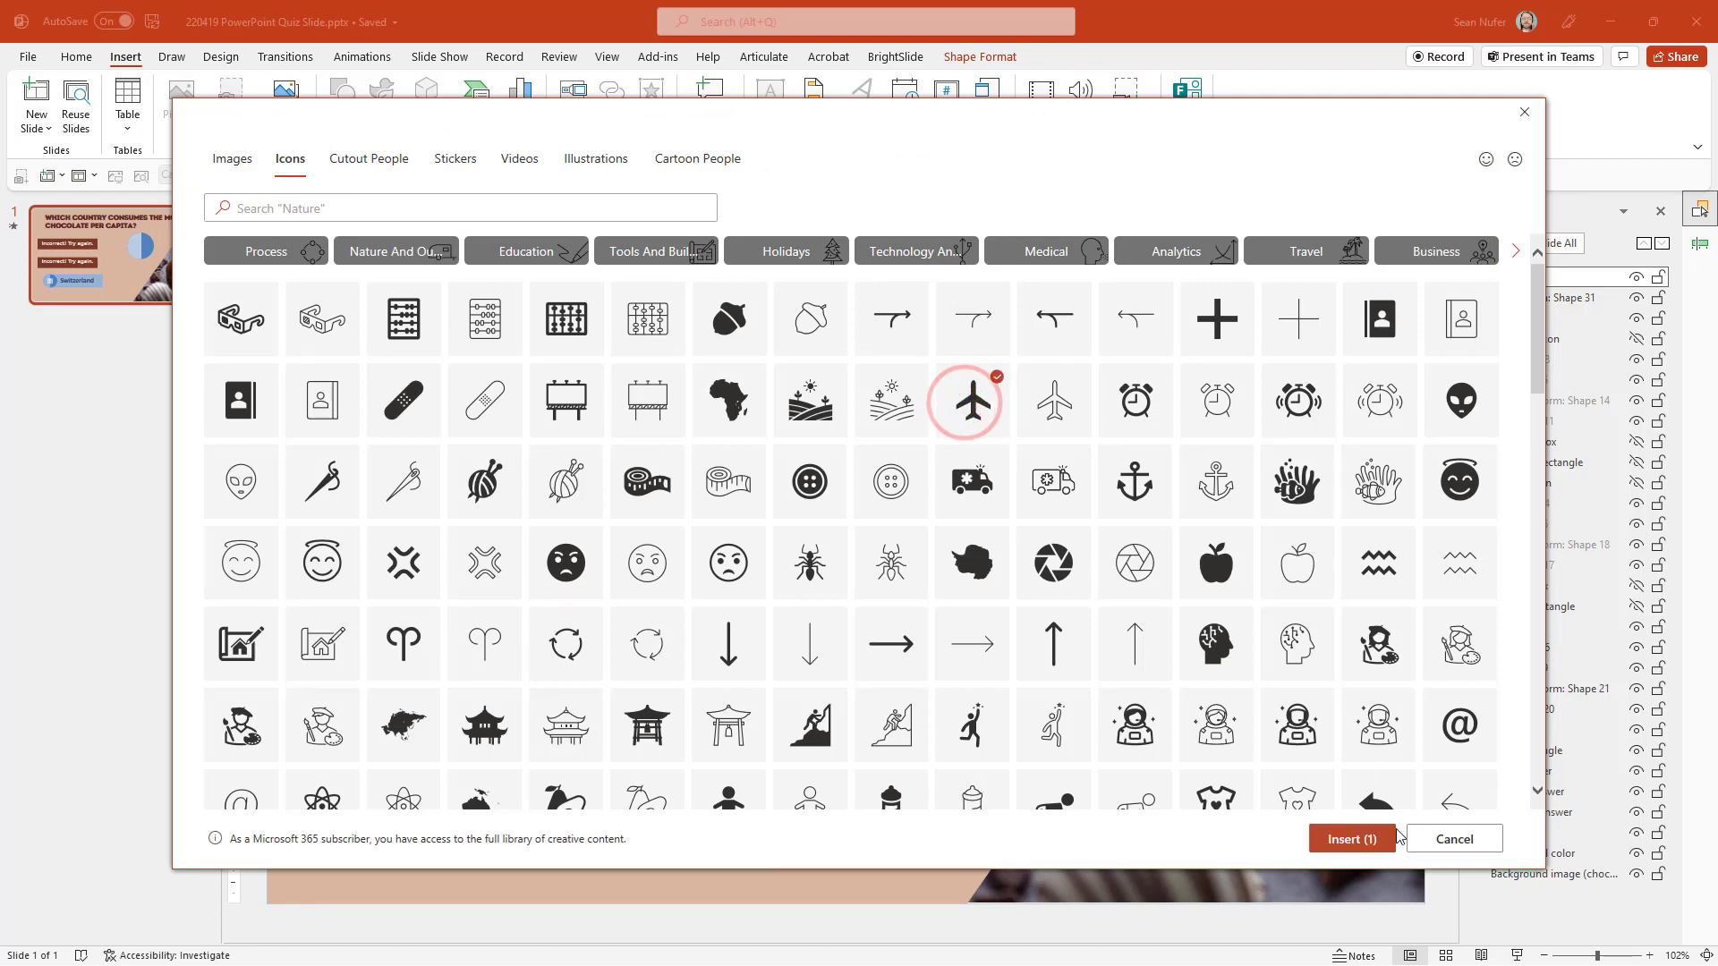
{"action": "left_click", "coordinate": [1380, 843]}
{"action": "left_click_drag", "start_coordinate": [857, 572], "coordinate": [1036, 512]}
- Fill the airplane icon with white and group it with the two-tone circle
{"action": "left_click", "coordinate": [587, 84]}
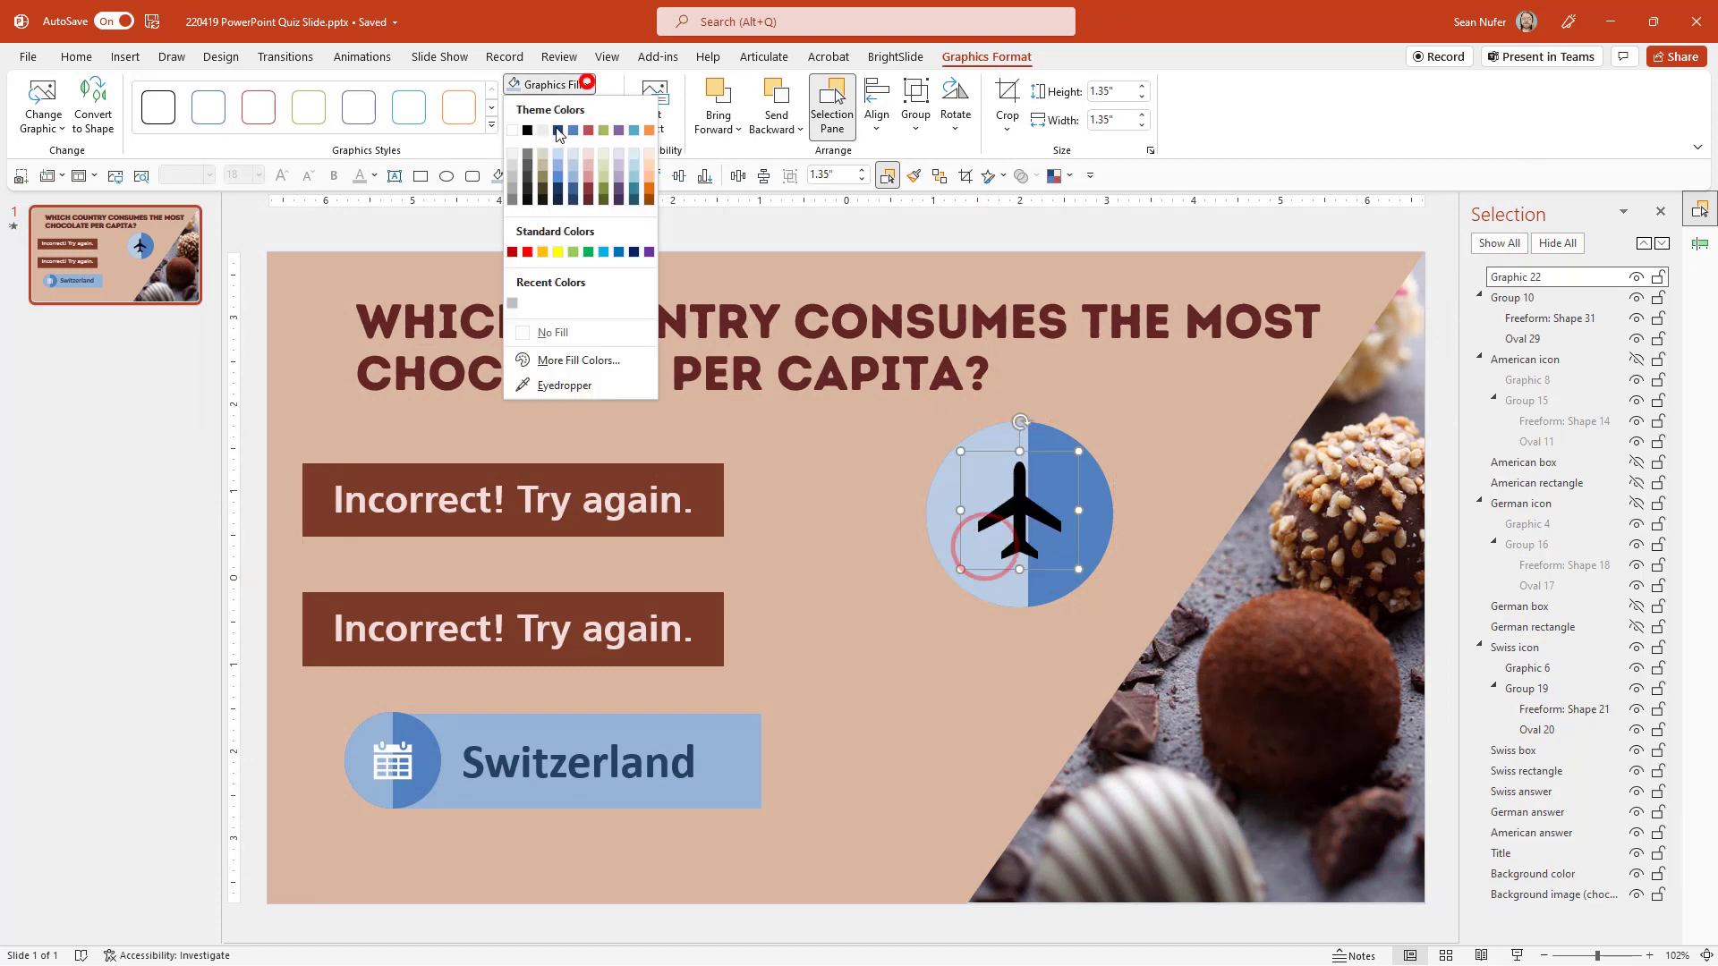
{"action": "left_click", "coordinate": [573, 153]}
{"action": "left_click", "coordinate": [1037, 526], "text": "shift"}
{"action": "key", "text": "ctrl+g"}
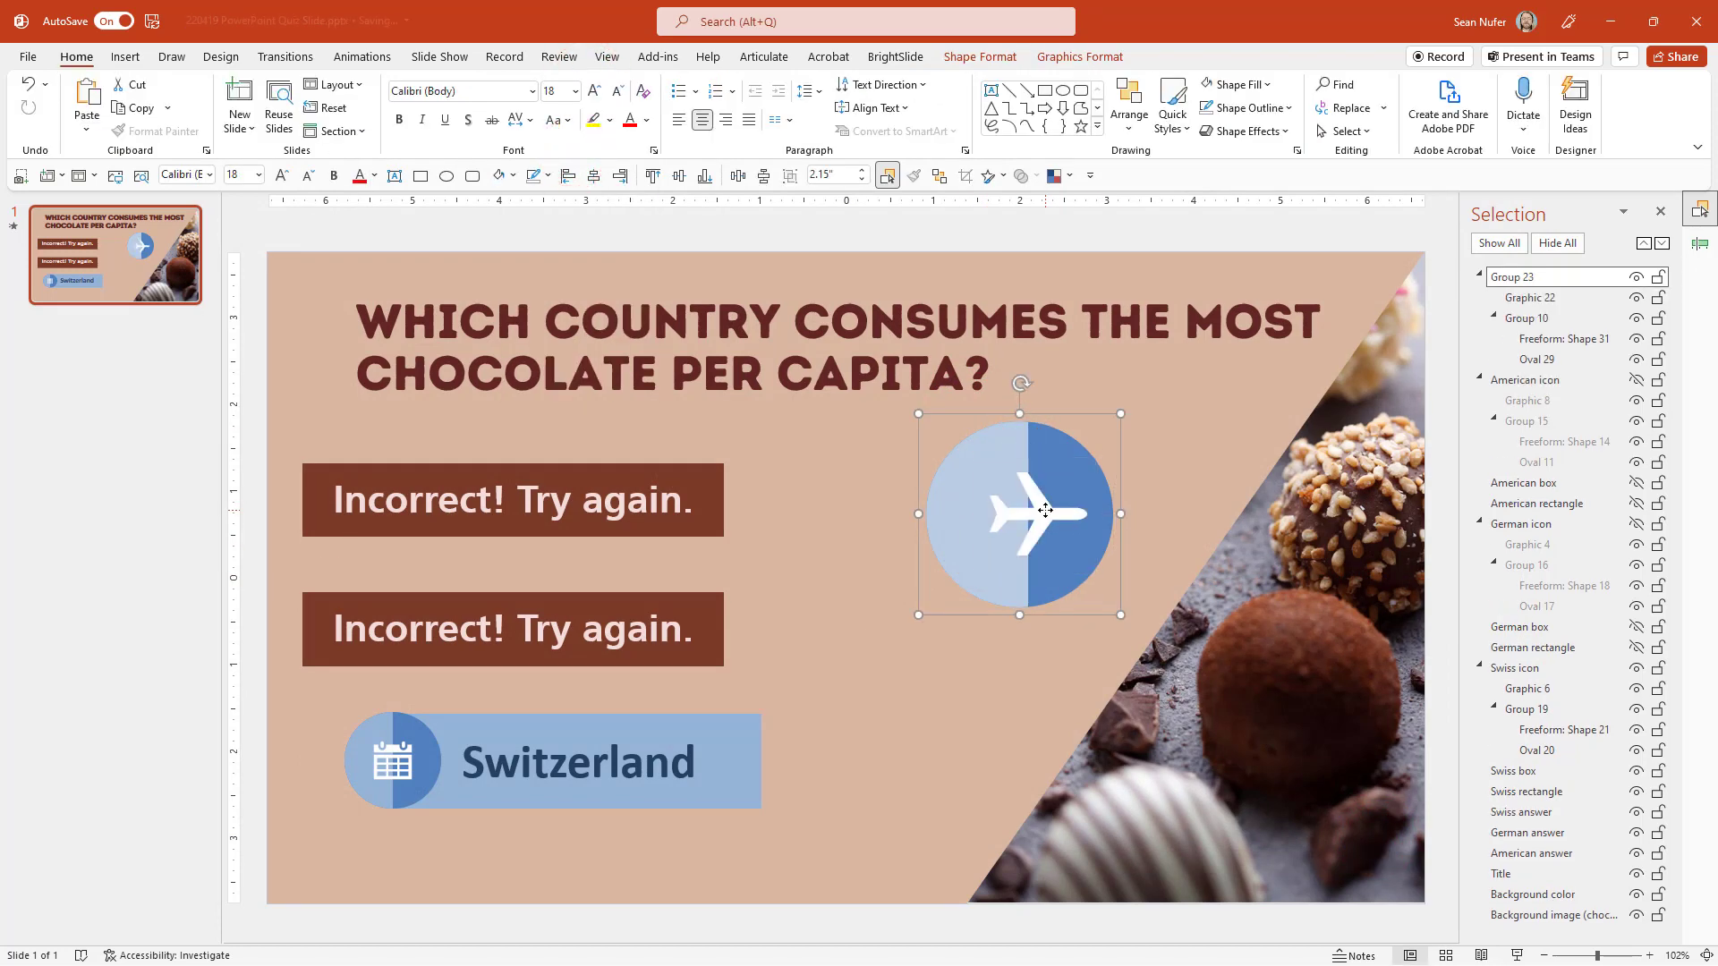
- Delete the grouped airplane circle icon from the slide
{"action": "left_click_drag", "start_coordinate": [1036, 523], "coordinate": [935, 551]}
{"action": "key", "text": "Delete"}
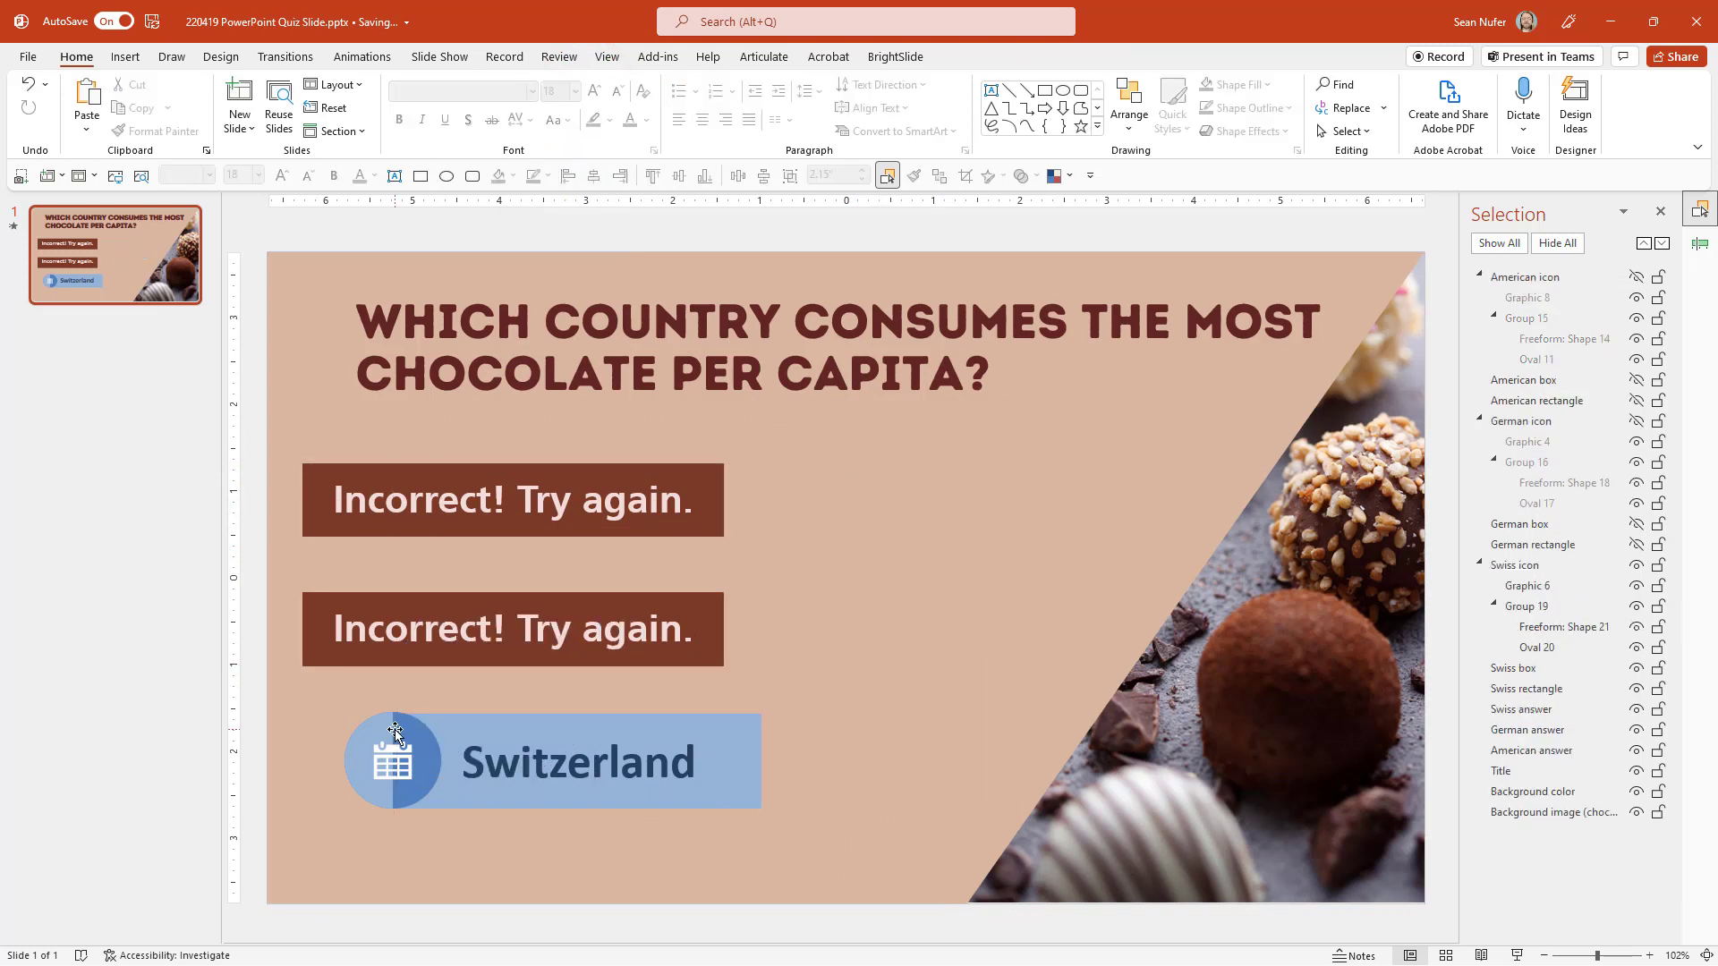
- Check the Swiss icon and Swiss box, and nudge the Swiss rectangle slightly up and to the right
{"action": "left_click", "coordinate": [394, 730]}
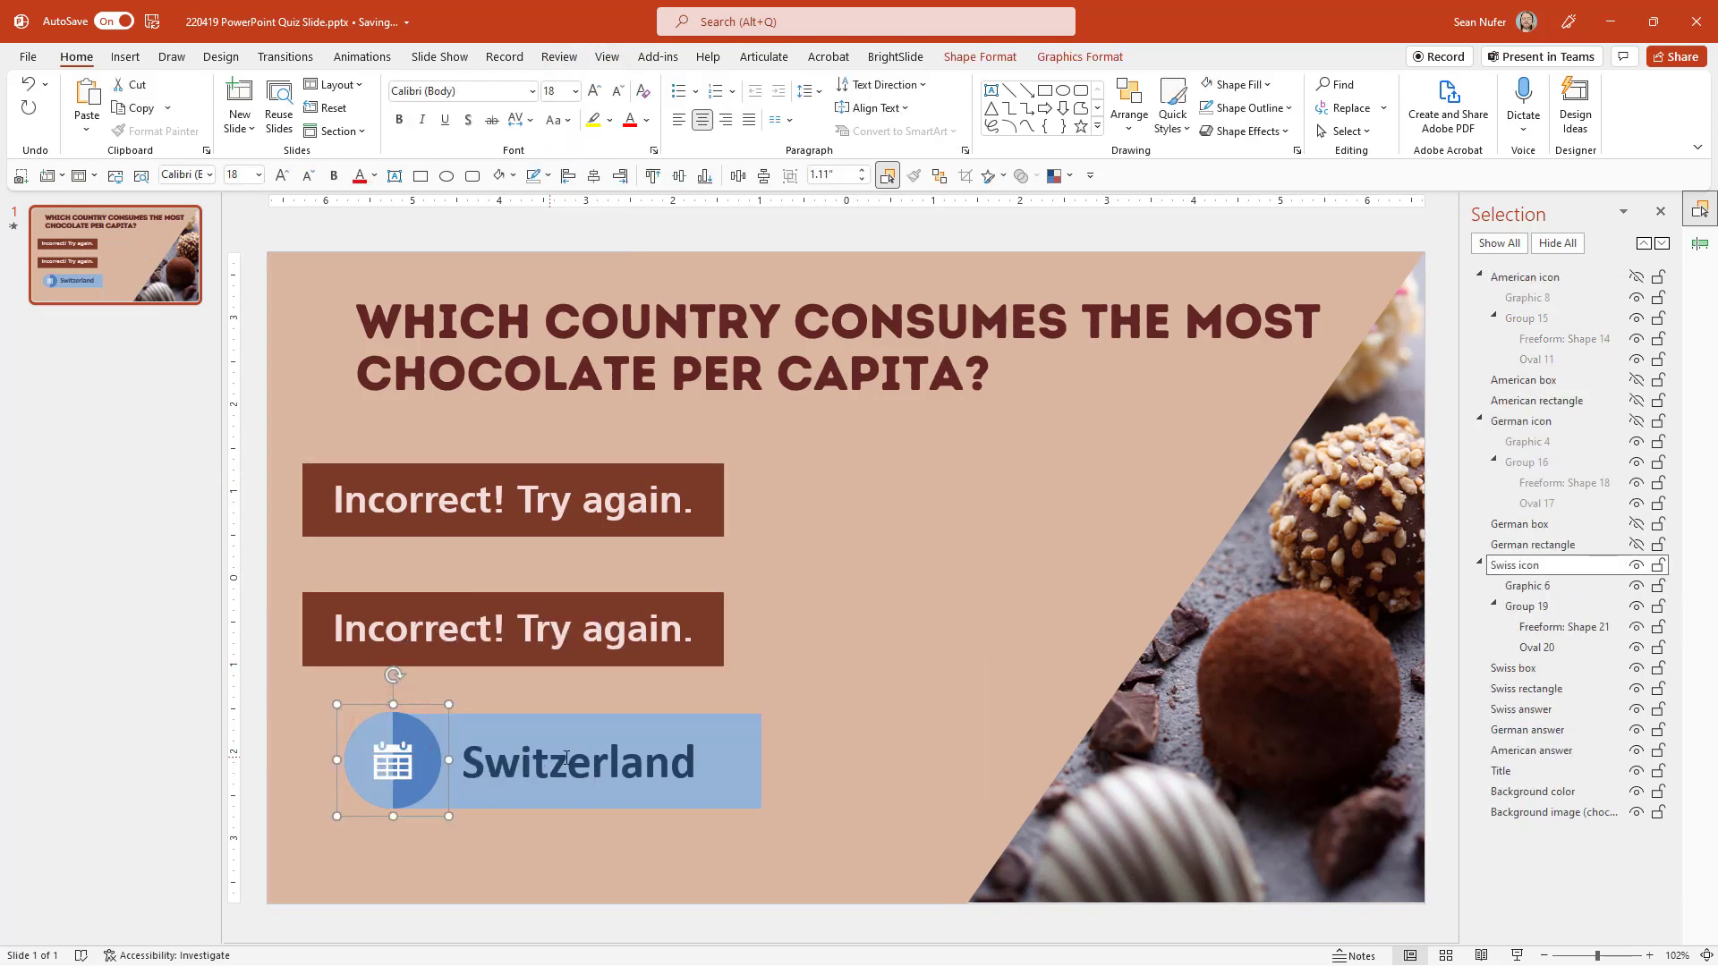
{"action": "left_click", "coordinate": [650, 726]}
{"action": "left_click", "coordinate": [325, 747]}
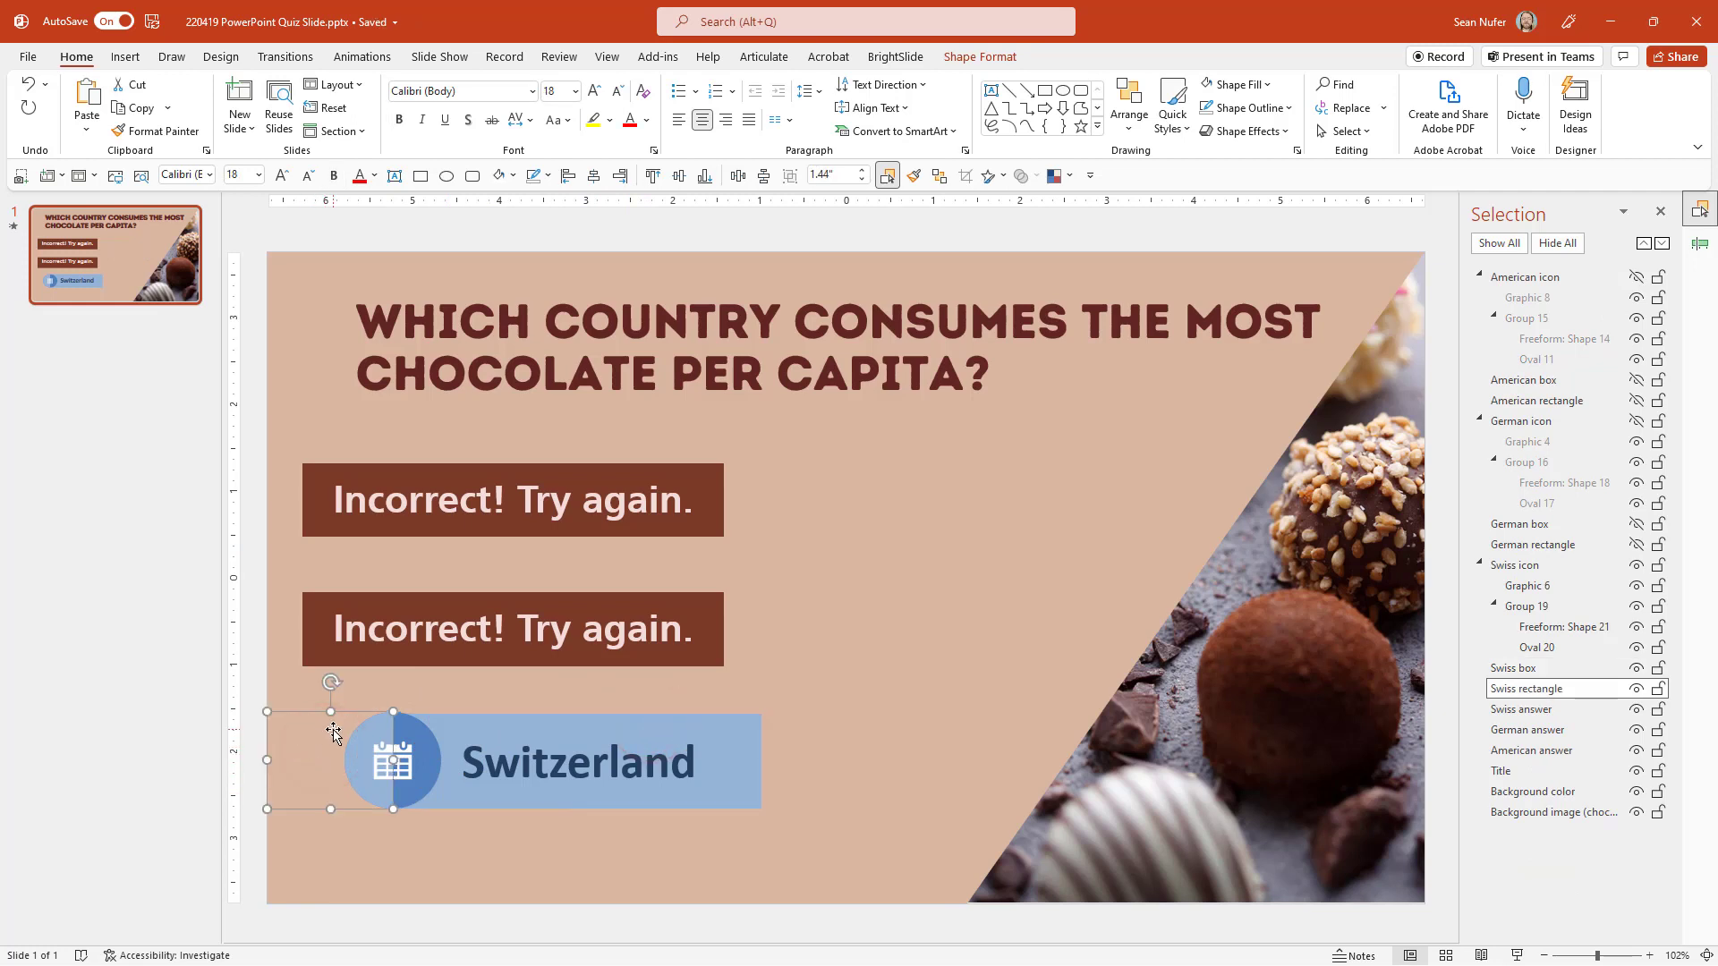
{"action": "mouse_move", "coordinate": [334, 735]}
{"action": "left_mouse_down"}
{"action": "mouse_move", "coordinate": [333, 859]}
{"action": "mouse_move", "coordinate": [333, 732]}
{"action": "left_mouse_up"}
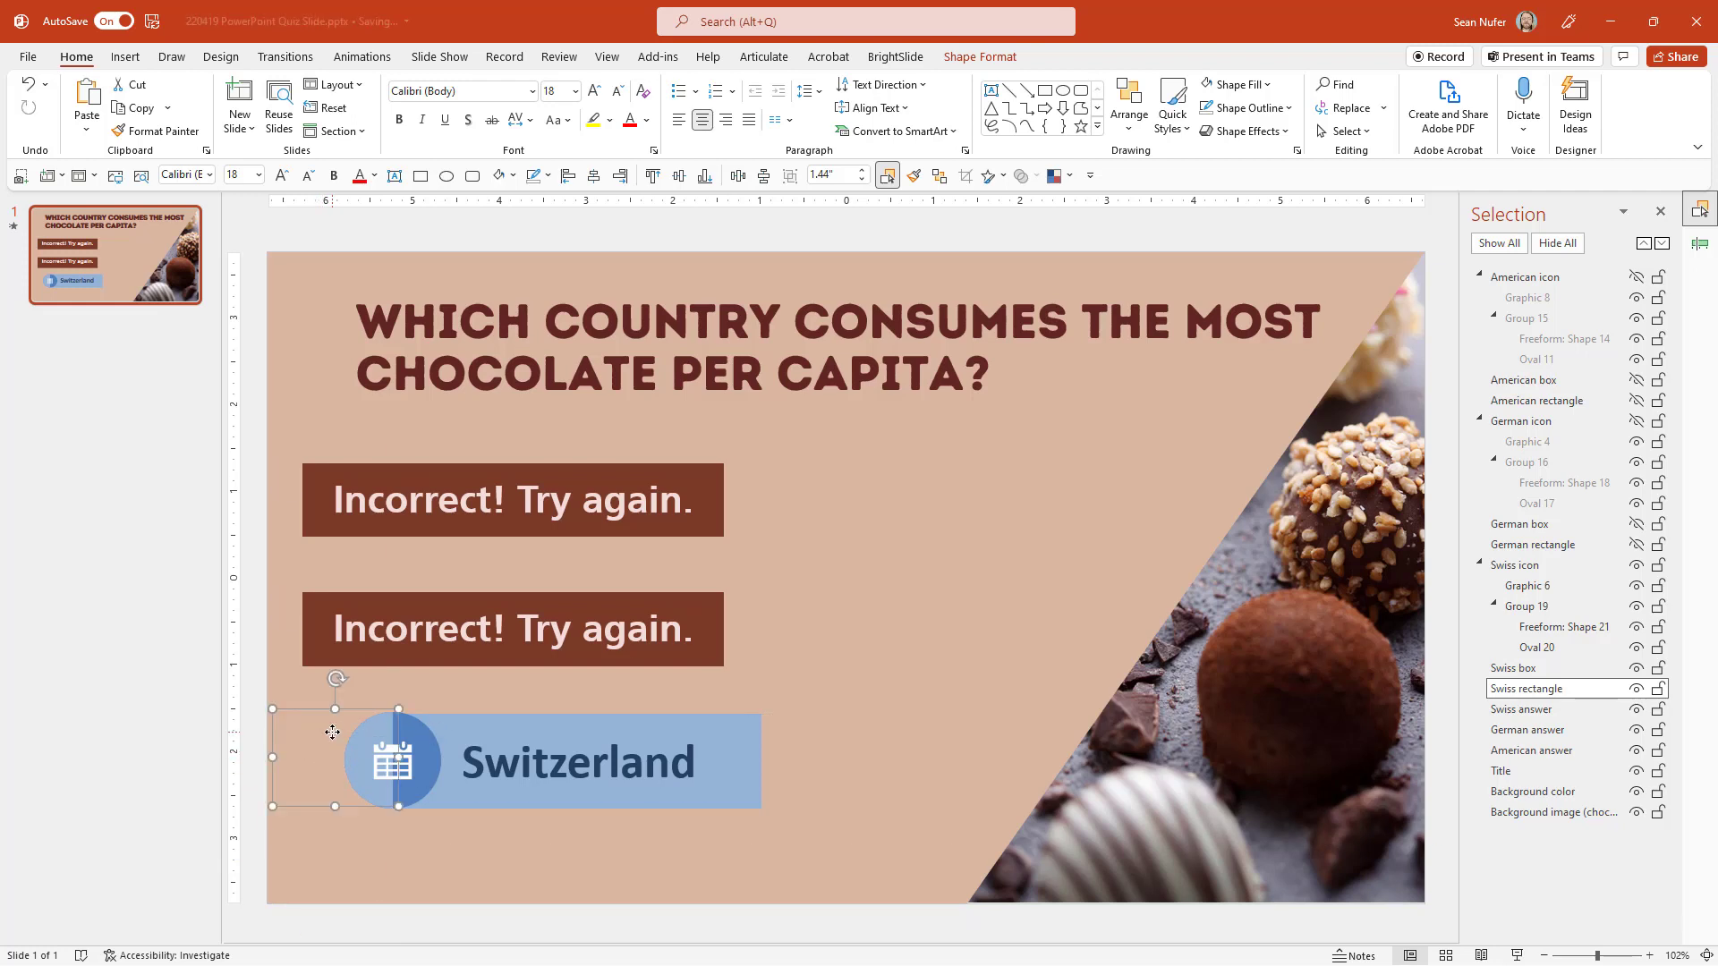
- Unhide the rectangle, box and icon of both the German and the American answers
{"action": "left_click", "coordinate": [1548, 546]}
{"action": "left_click", "coordinate": [1544, 526]}
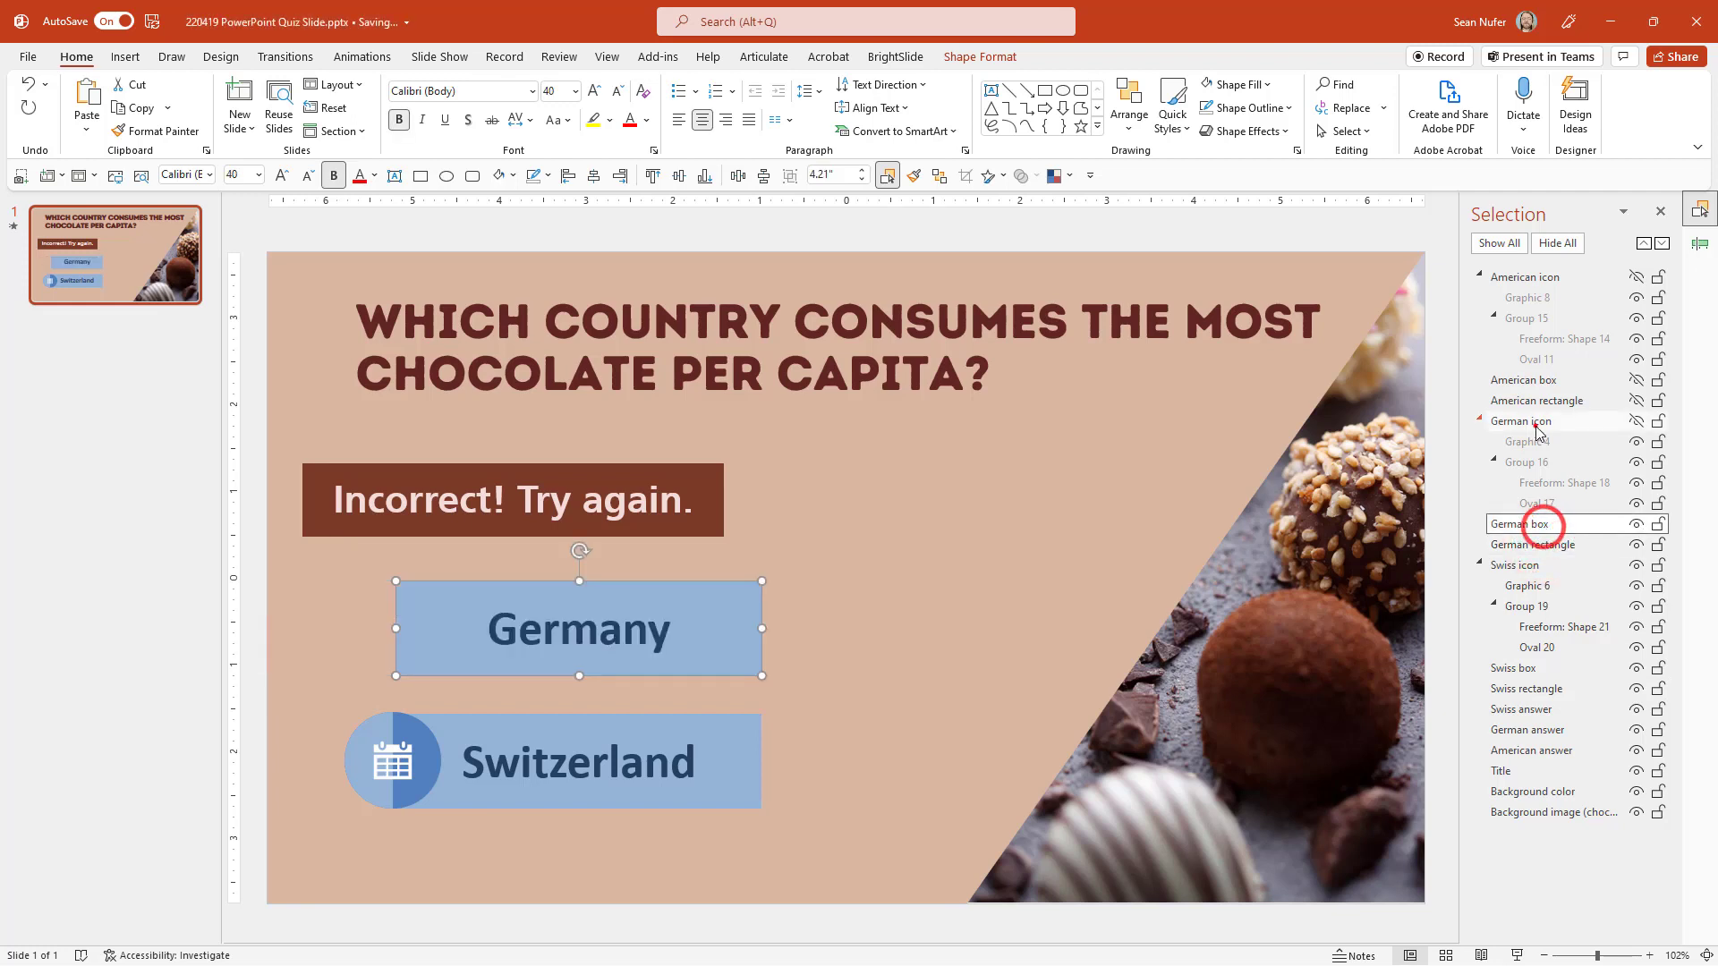
{"action": "left_click", "coordinate": [1533, 421]}
{"action": "left_click", "coordinate": [1534, 404]}
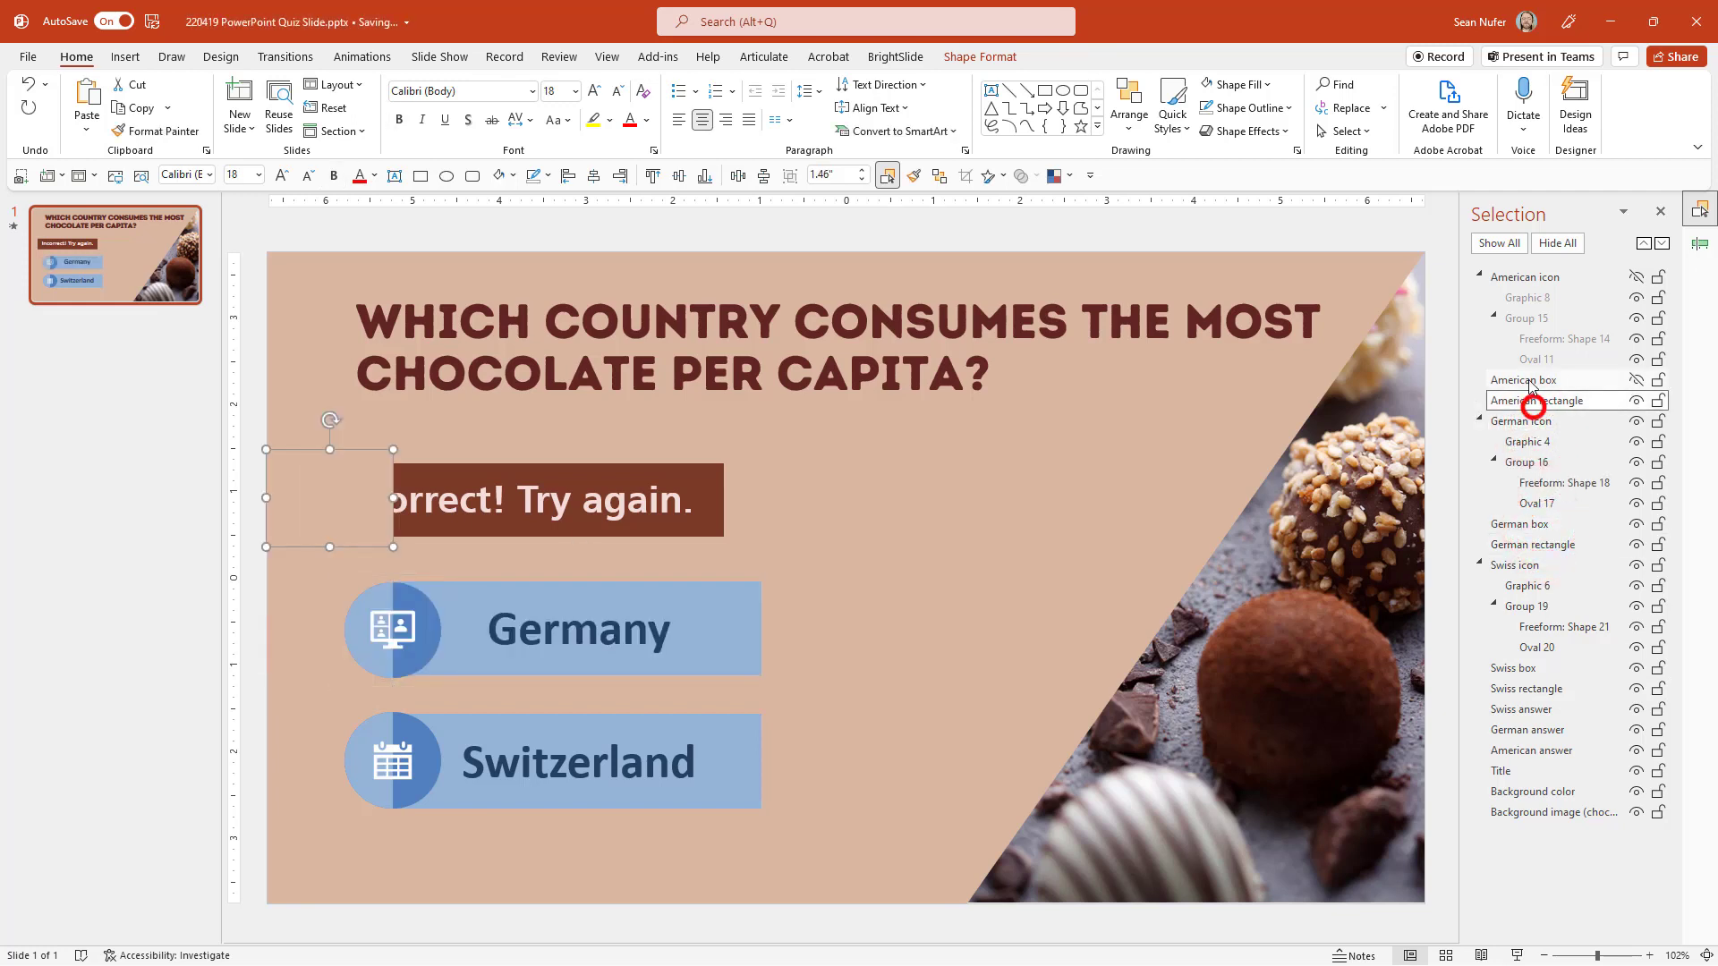
{"action": "left_click", "coordinate": [1531, 380]}
{"action": "left_click", "coordinate": [1519, 276]}
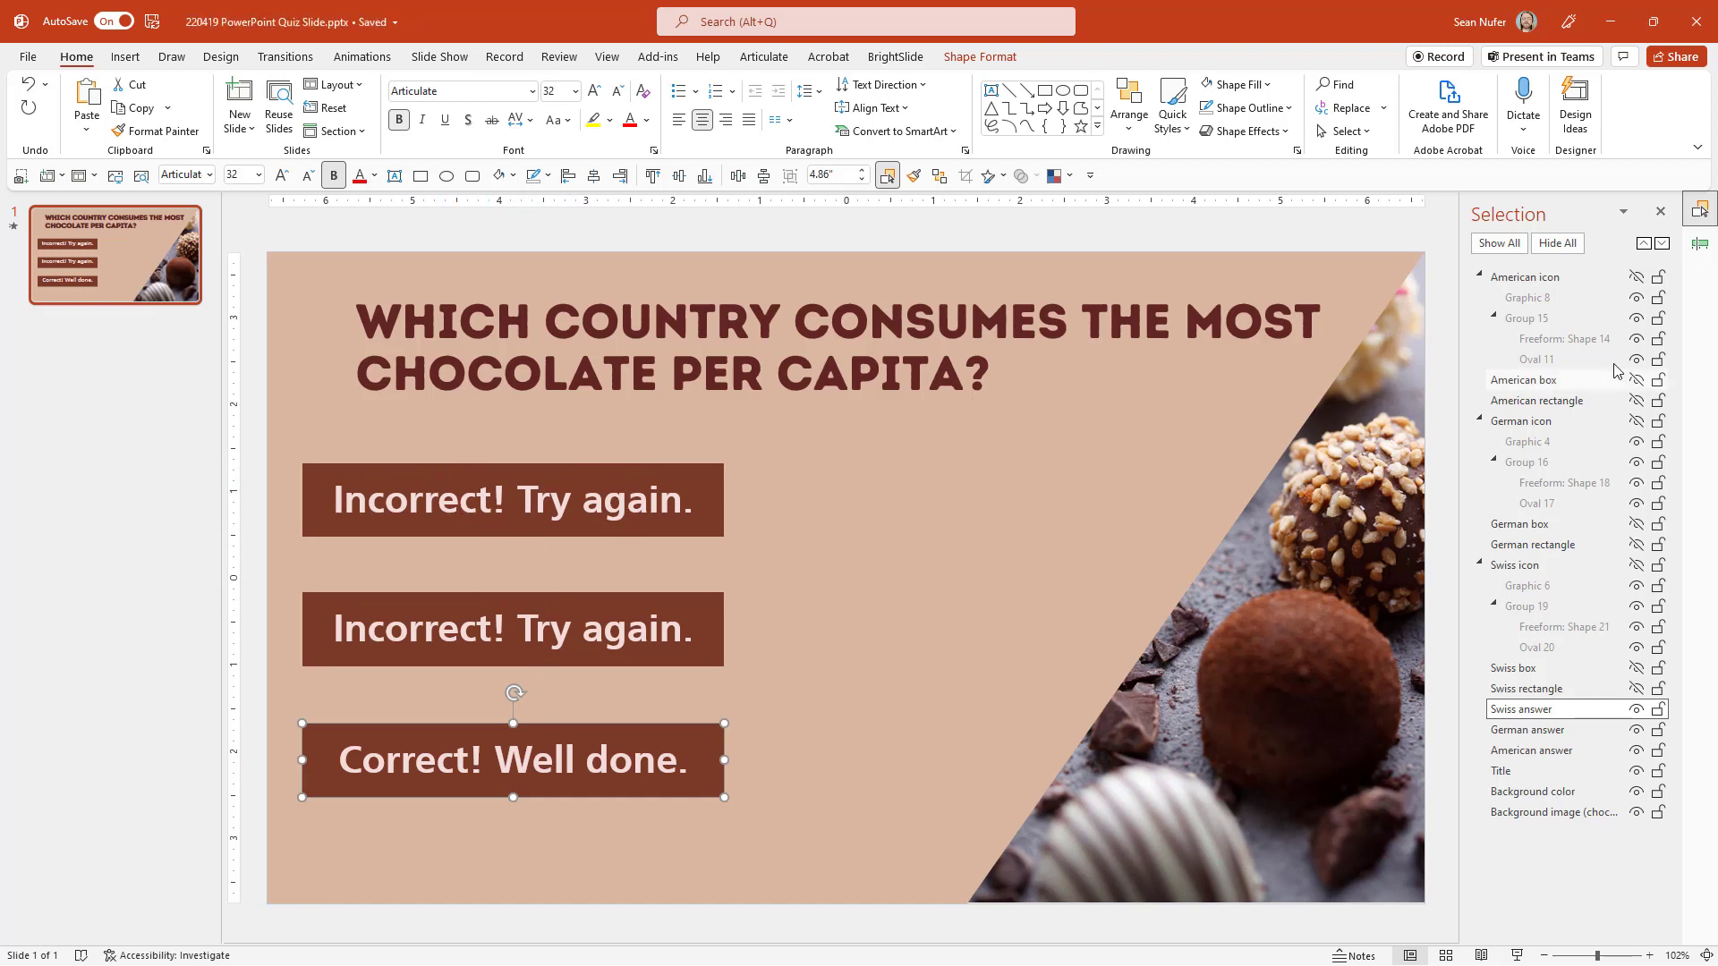
- Open the slide's animation list and examine the American answer's initial exit animation and its triggered entrance animation
{"action": "left_click", "coordinate": [363, 56]}
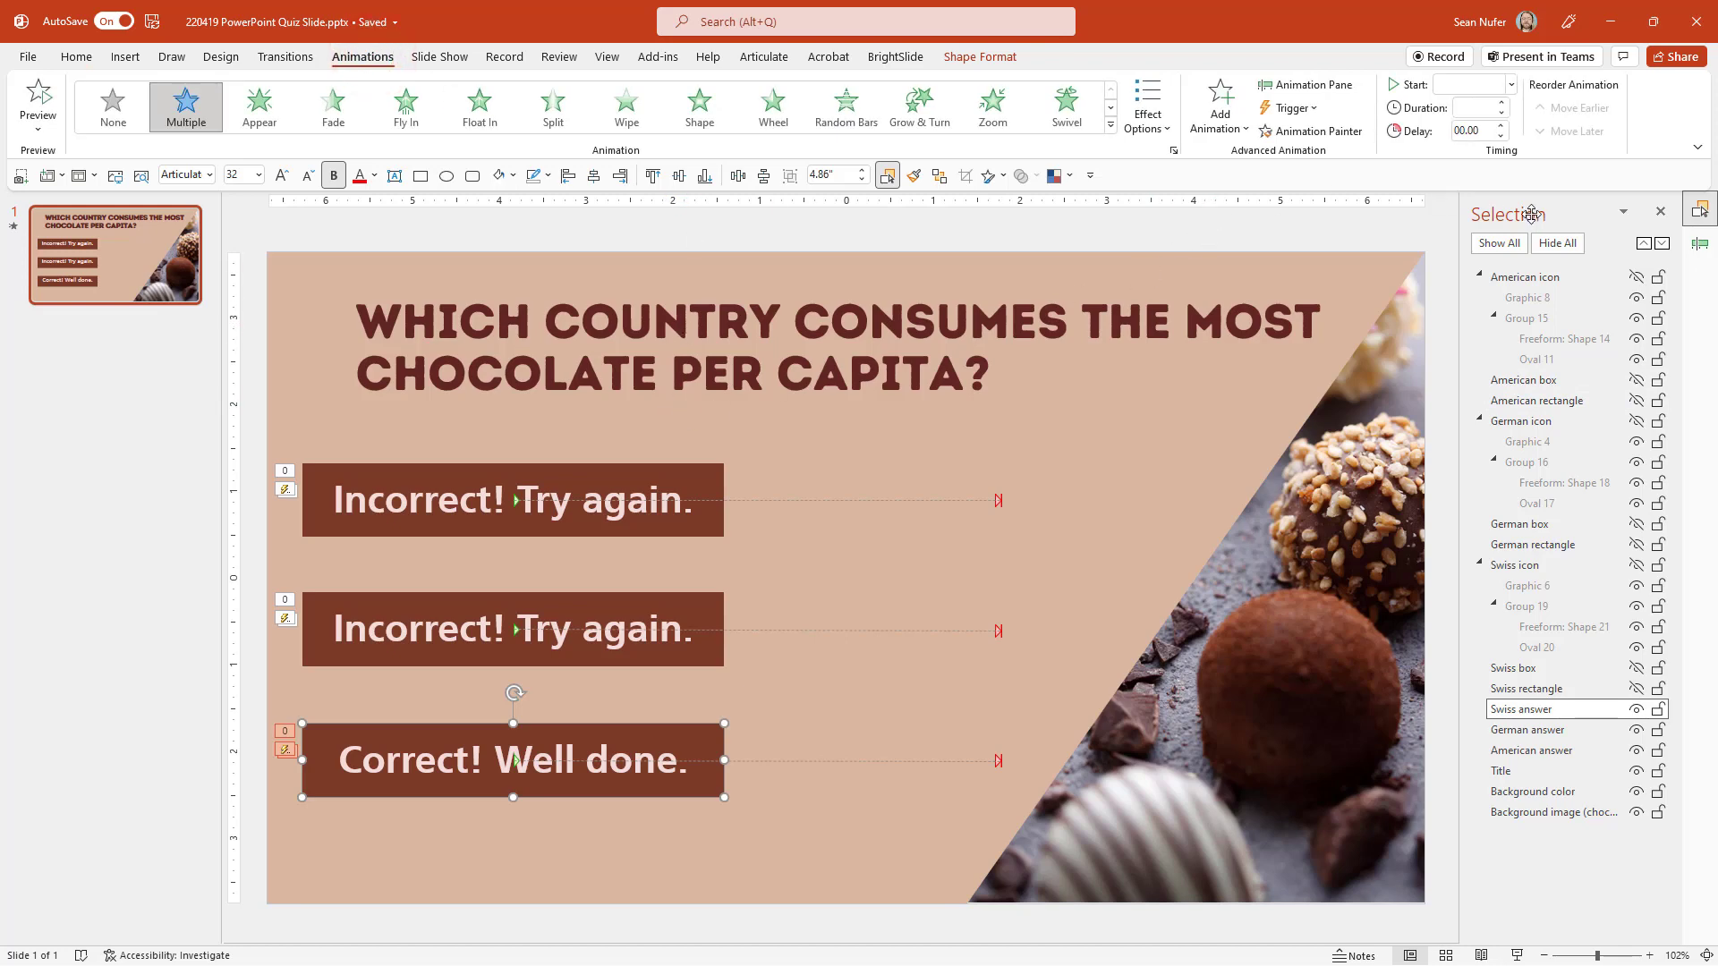
{"action": "left_click", "coordinate": [1305, 84]}
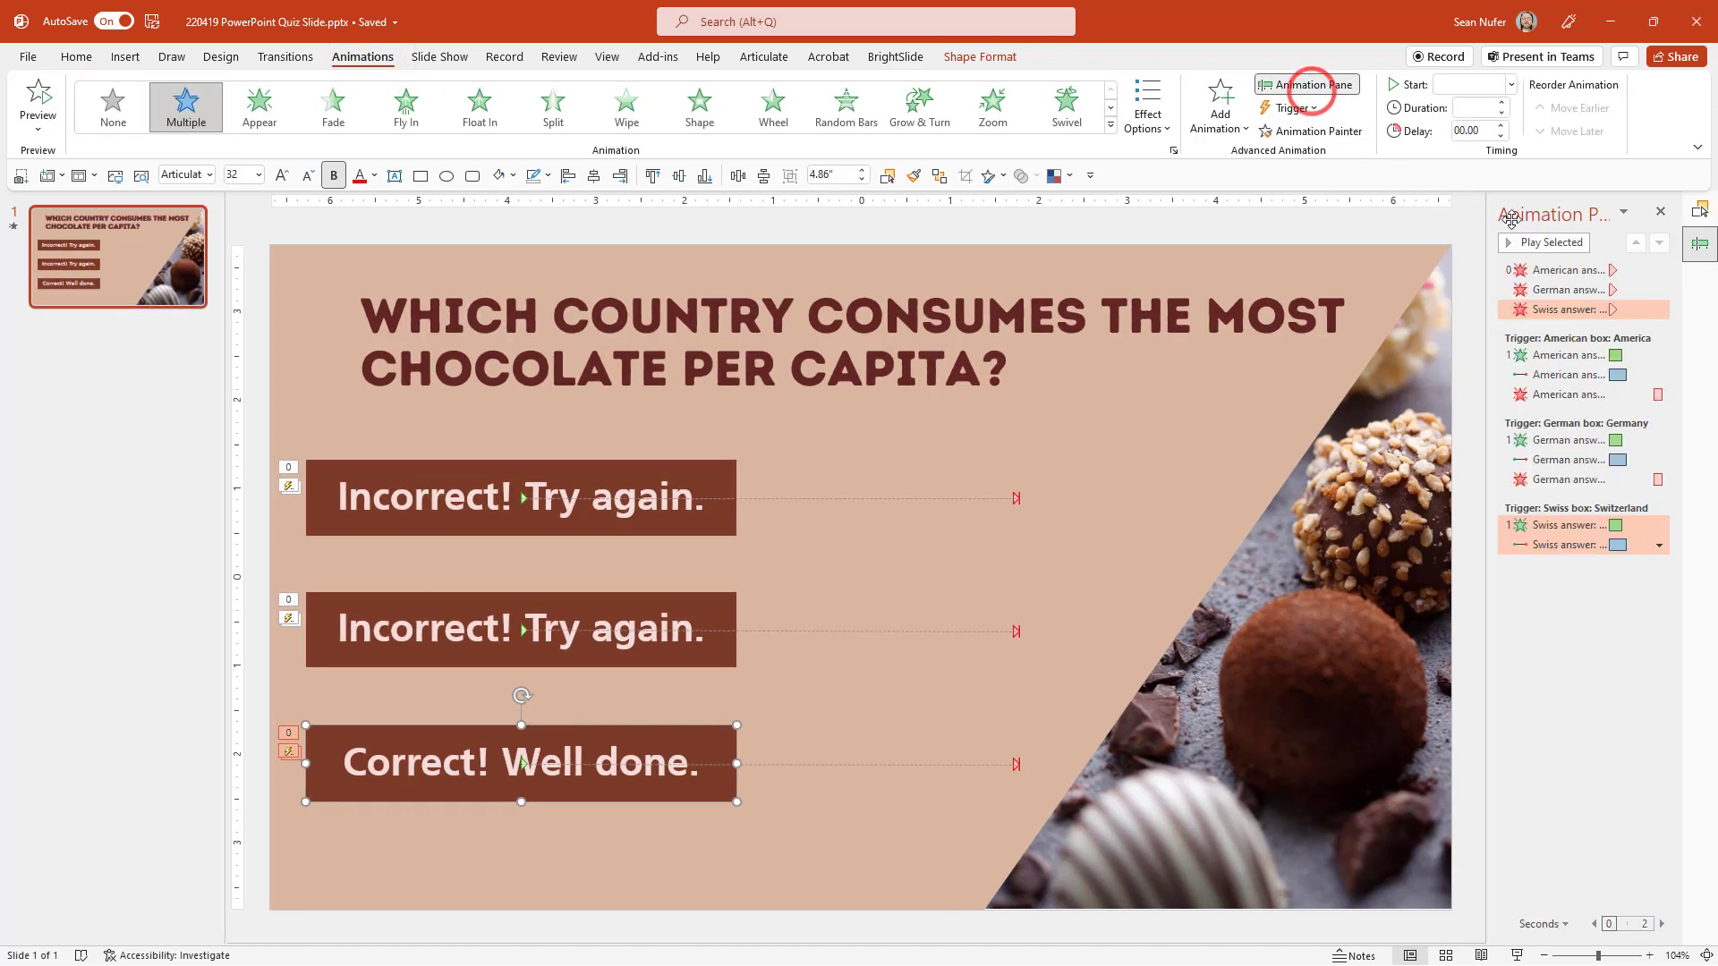
{"action": "left_click_drag", "start_coordinate": [1572, 273], "coordinate": [1570, 270]}
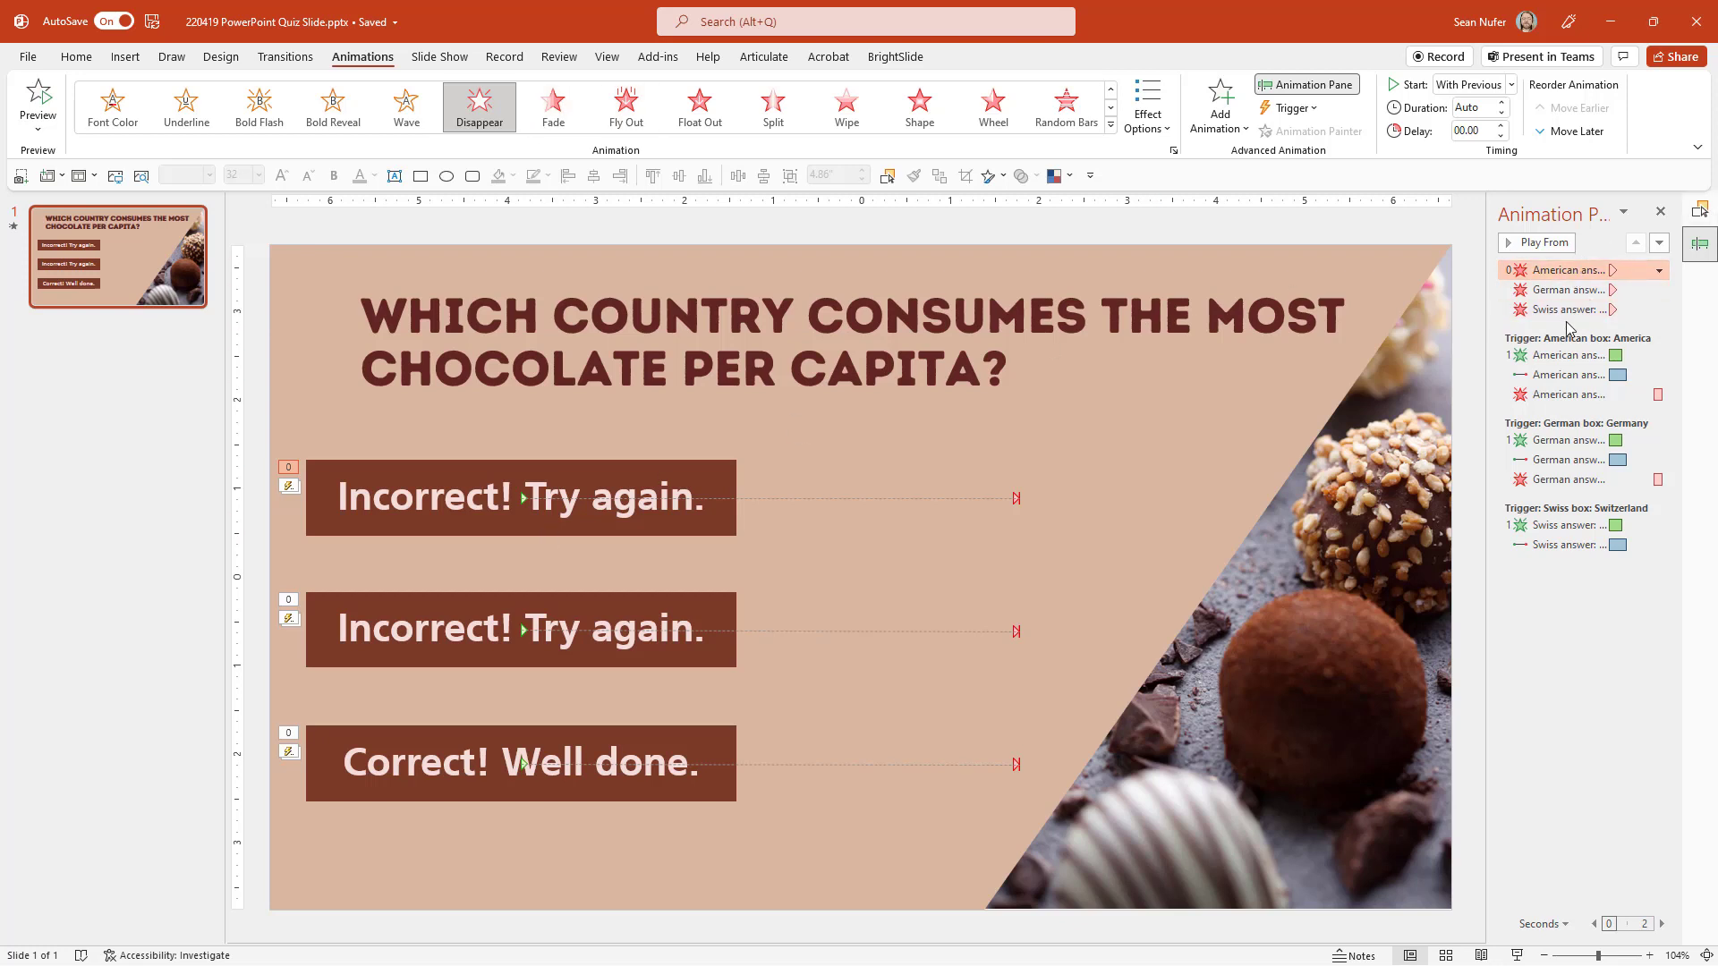
{"action": "left_click", "coordinate": [1553, 353]}
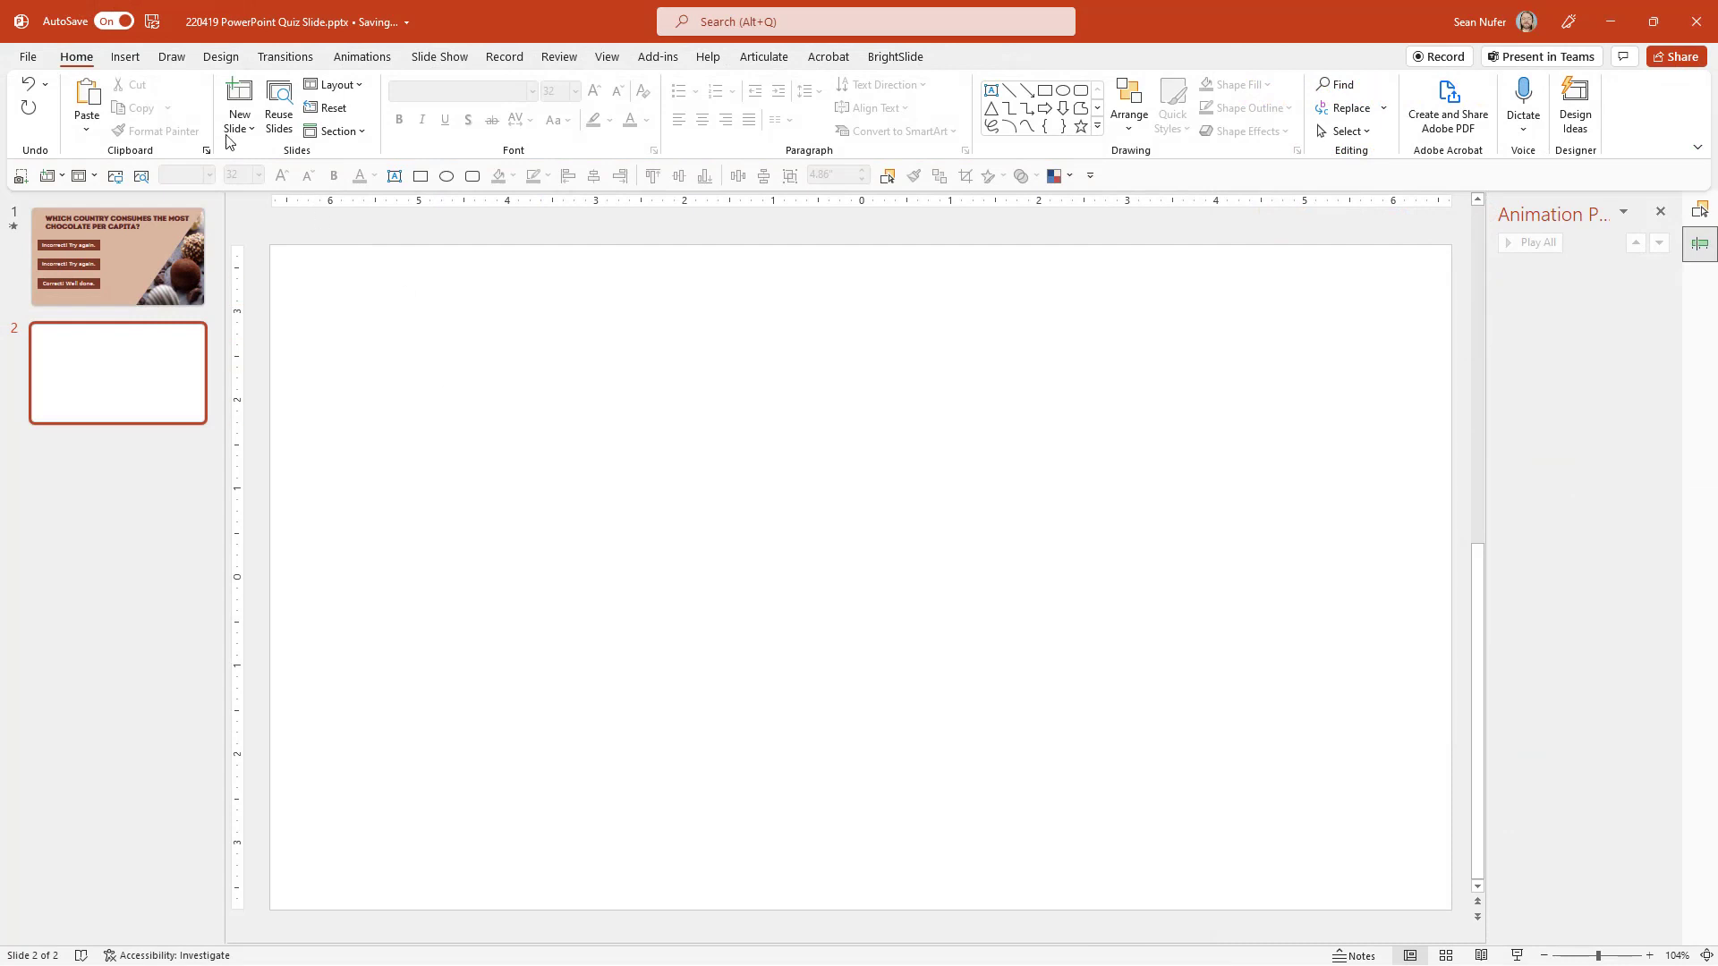
- Give the blank second slide a light green solid background
{"action": "left_click", "coordinate": [221, 56]}
{"action": "left_click", "coordinate": [1570, 114]}
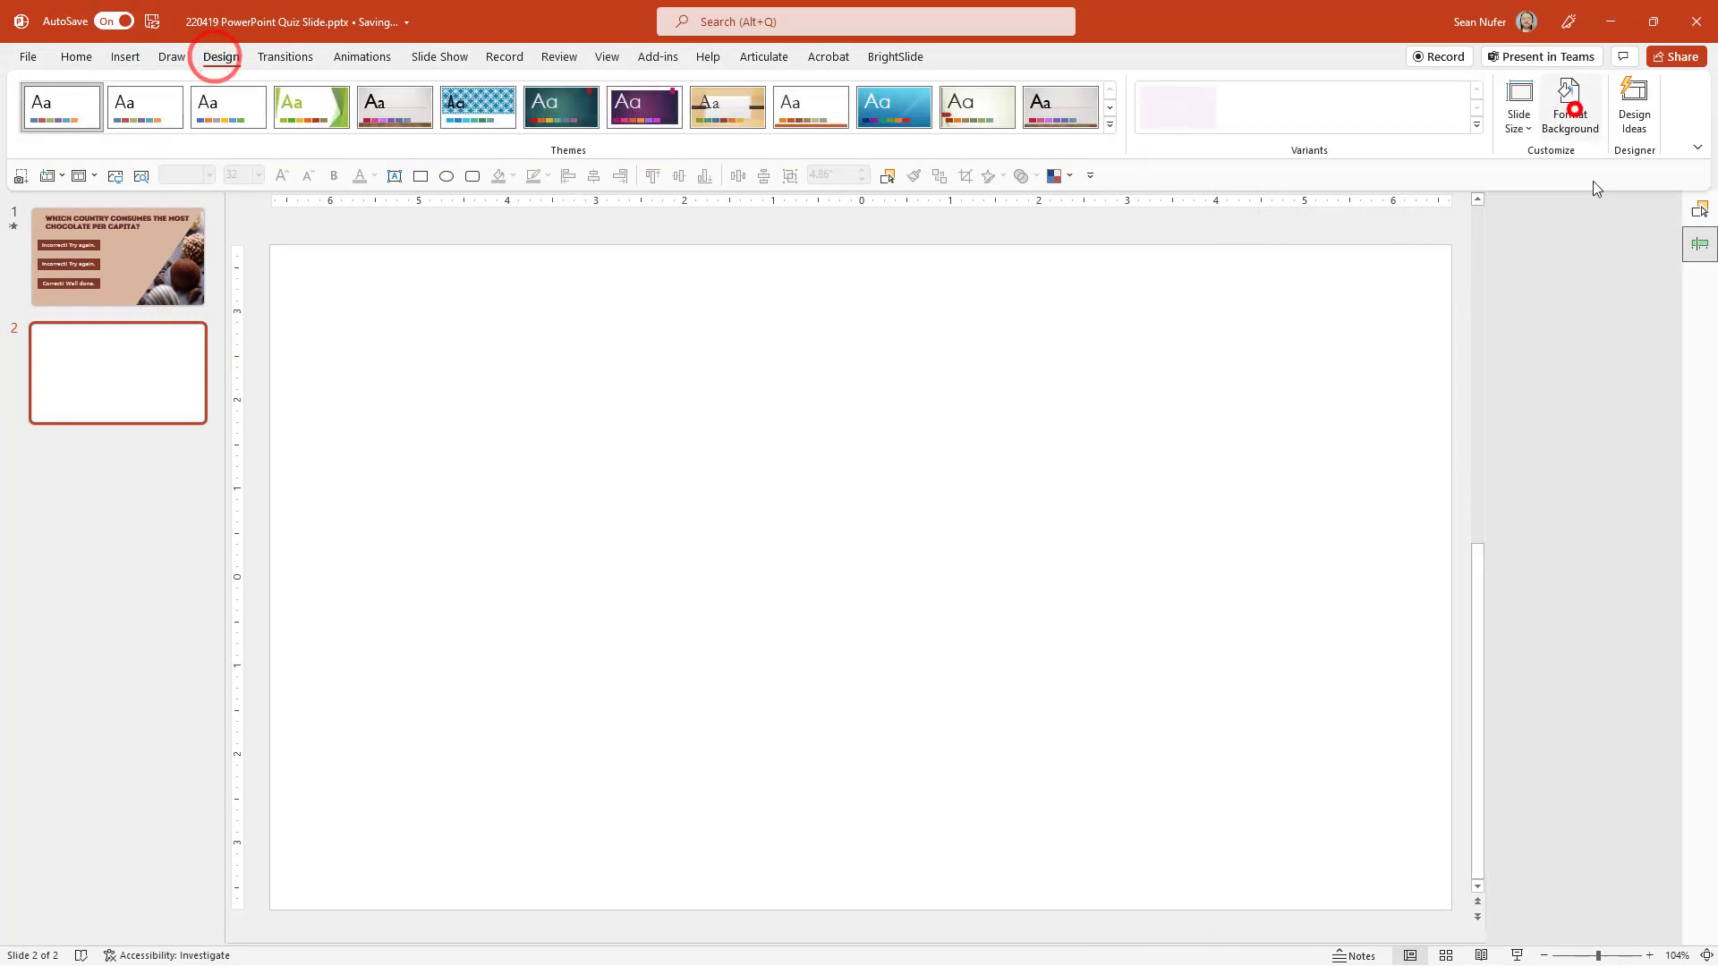
{"action": "left_click", "coordinate": [1643, 425]}
{"action": "left_click", "coordinate": [1662, 519]}
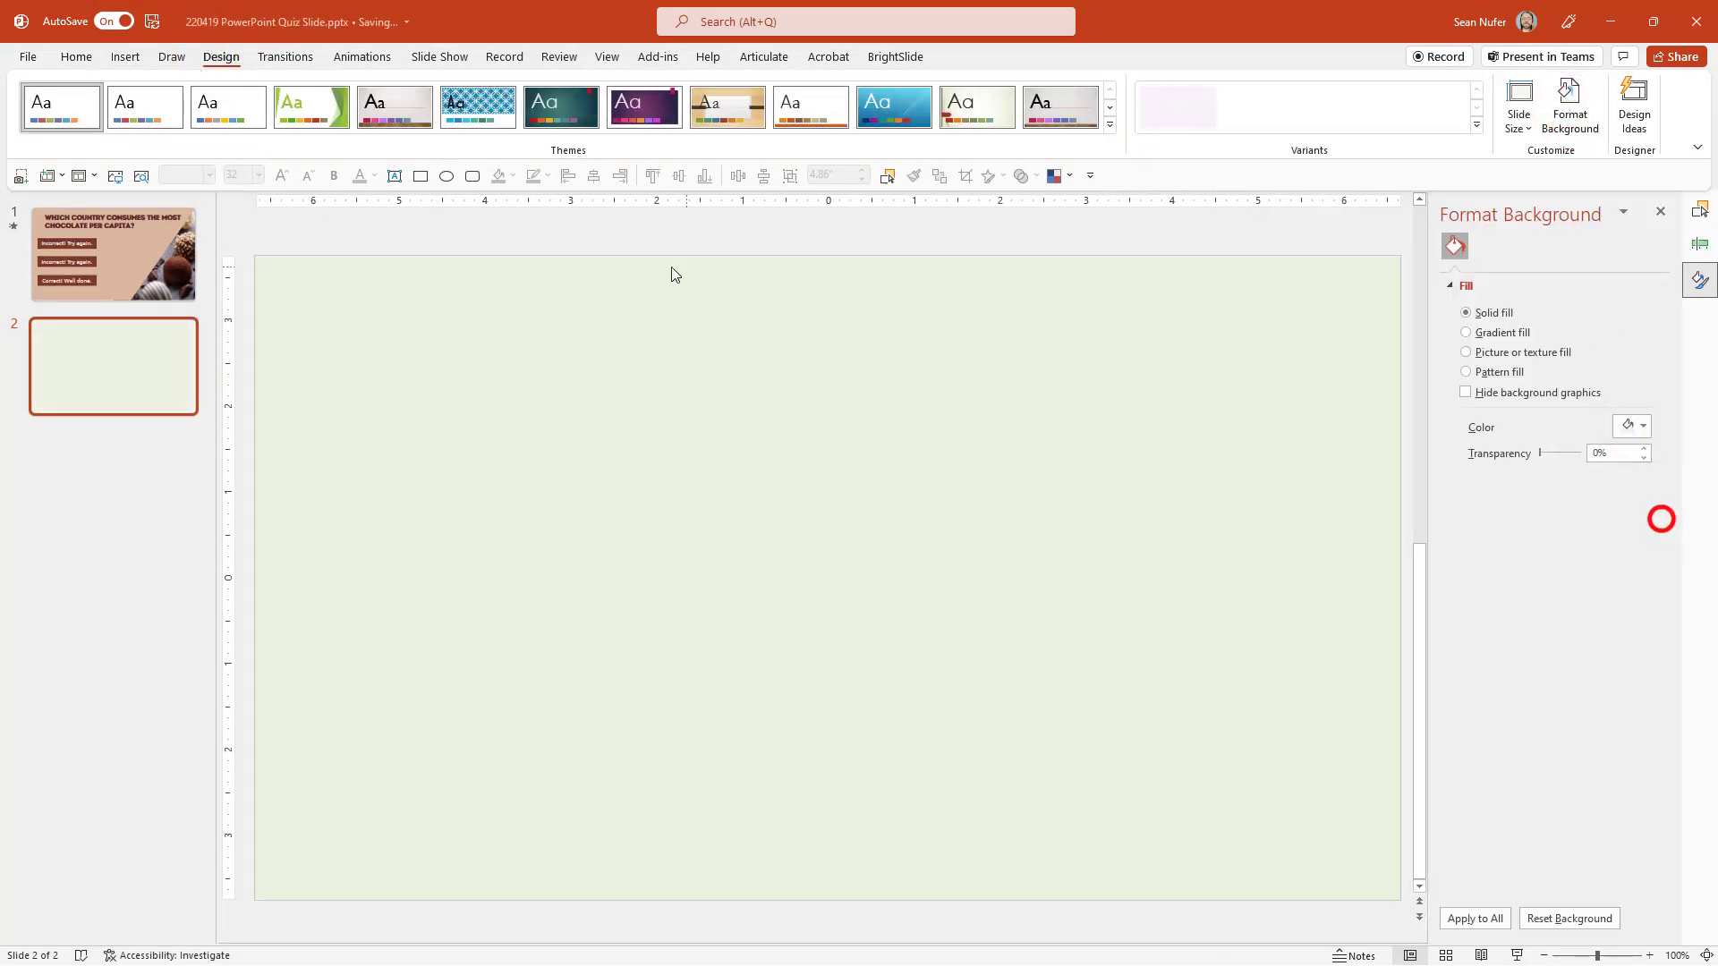
- Draw a rectangle about 3.47 inches wide on the second slide and label it "Answer"
{"action": "left_click", "coordinate": [421, 176]}
{"action": "mouse_move", "coordinate": [391, 456]}
{"action": "left_mouse_down"}
{"action": "mouse_move", "coordinate": [659, 579]}
{"action": "mouse_move", "coordinate": [690, 559]}
{"action": "left_mouse_up"}
{"action": "type", "text": "Answer"}
- Enlarge the text in the "Answer" rectangle to 36 points
{"action": "key", "text": "ctrl+a"}
{"action": "left_click", "coordinate": [76, 56]}
{"action": "left_click", "coordinate": [593, 91]}
{"action": "left_click", "coordinate": [593, 90]}
{"action": "left_click", "coordinate": [593, 91]}
{"action": "left_click", "coordinate": [593, 90]}
{"action": "left_click", "coordinate": [593, 90]}
{"action": "left_click", "coordinate": [621, 422]}
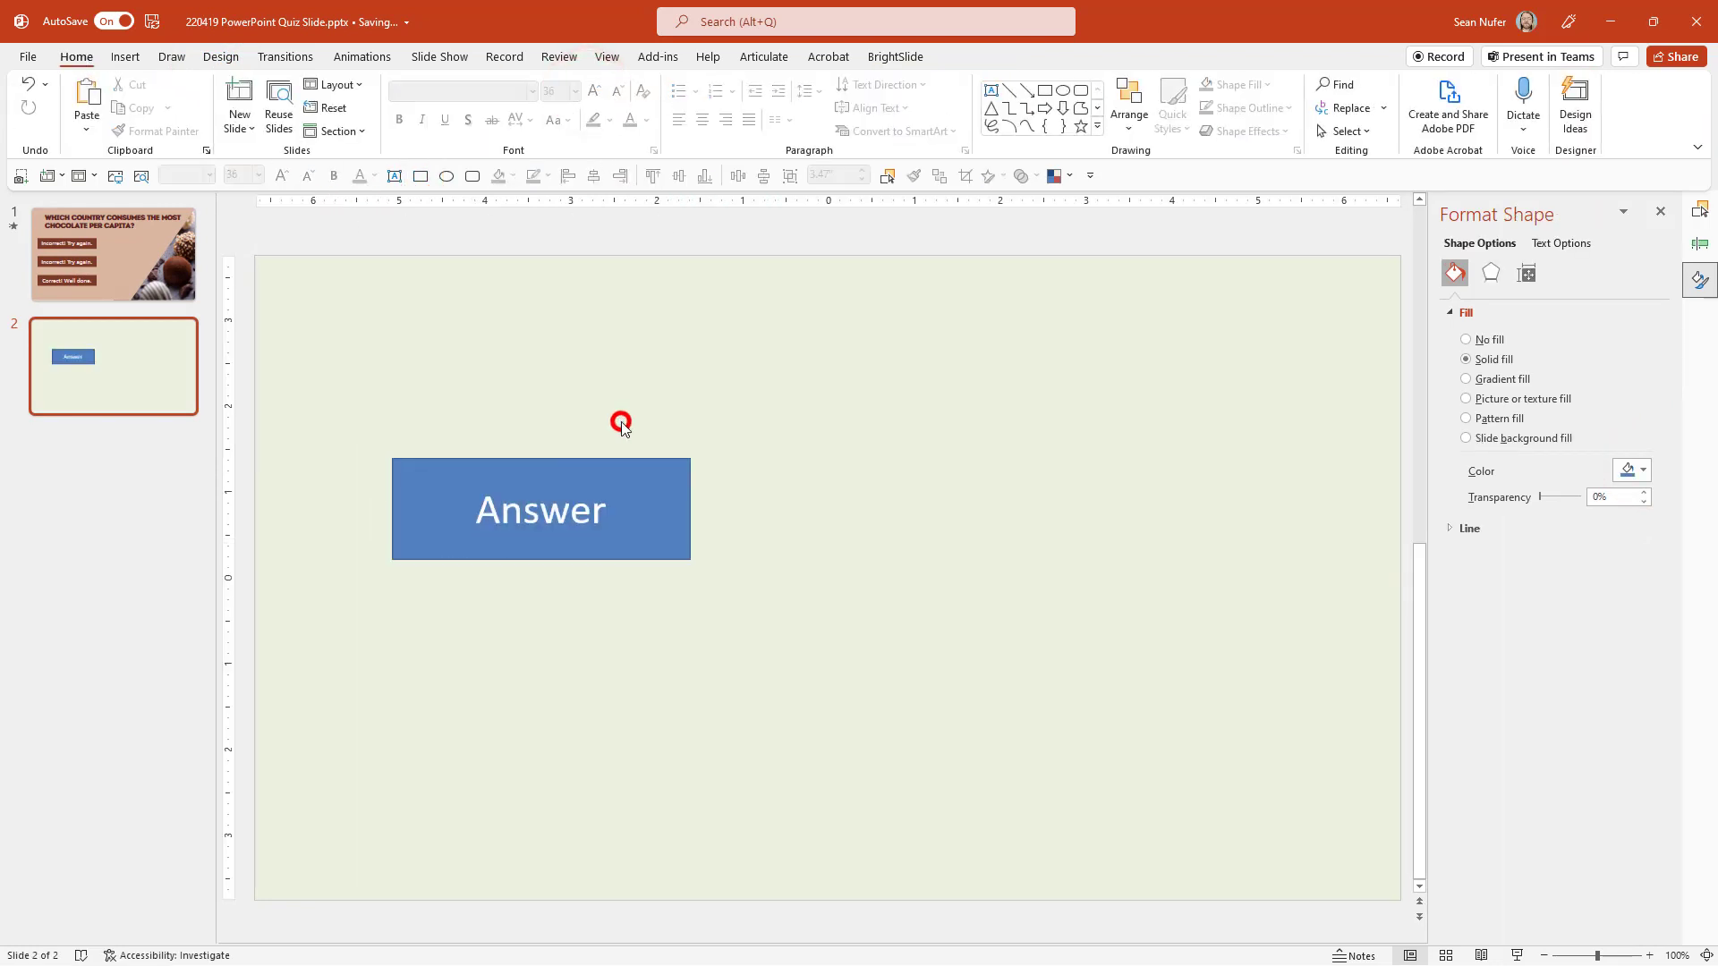
- Glance at the quiz slide for reference, and apply the Disappear exit animation to the second slide's "Answer" rectangle
{"action": "left_click", "coordinate": [87, 256]}
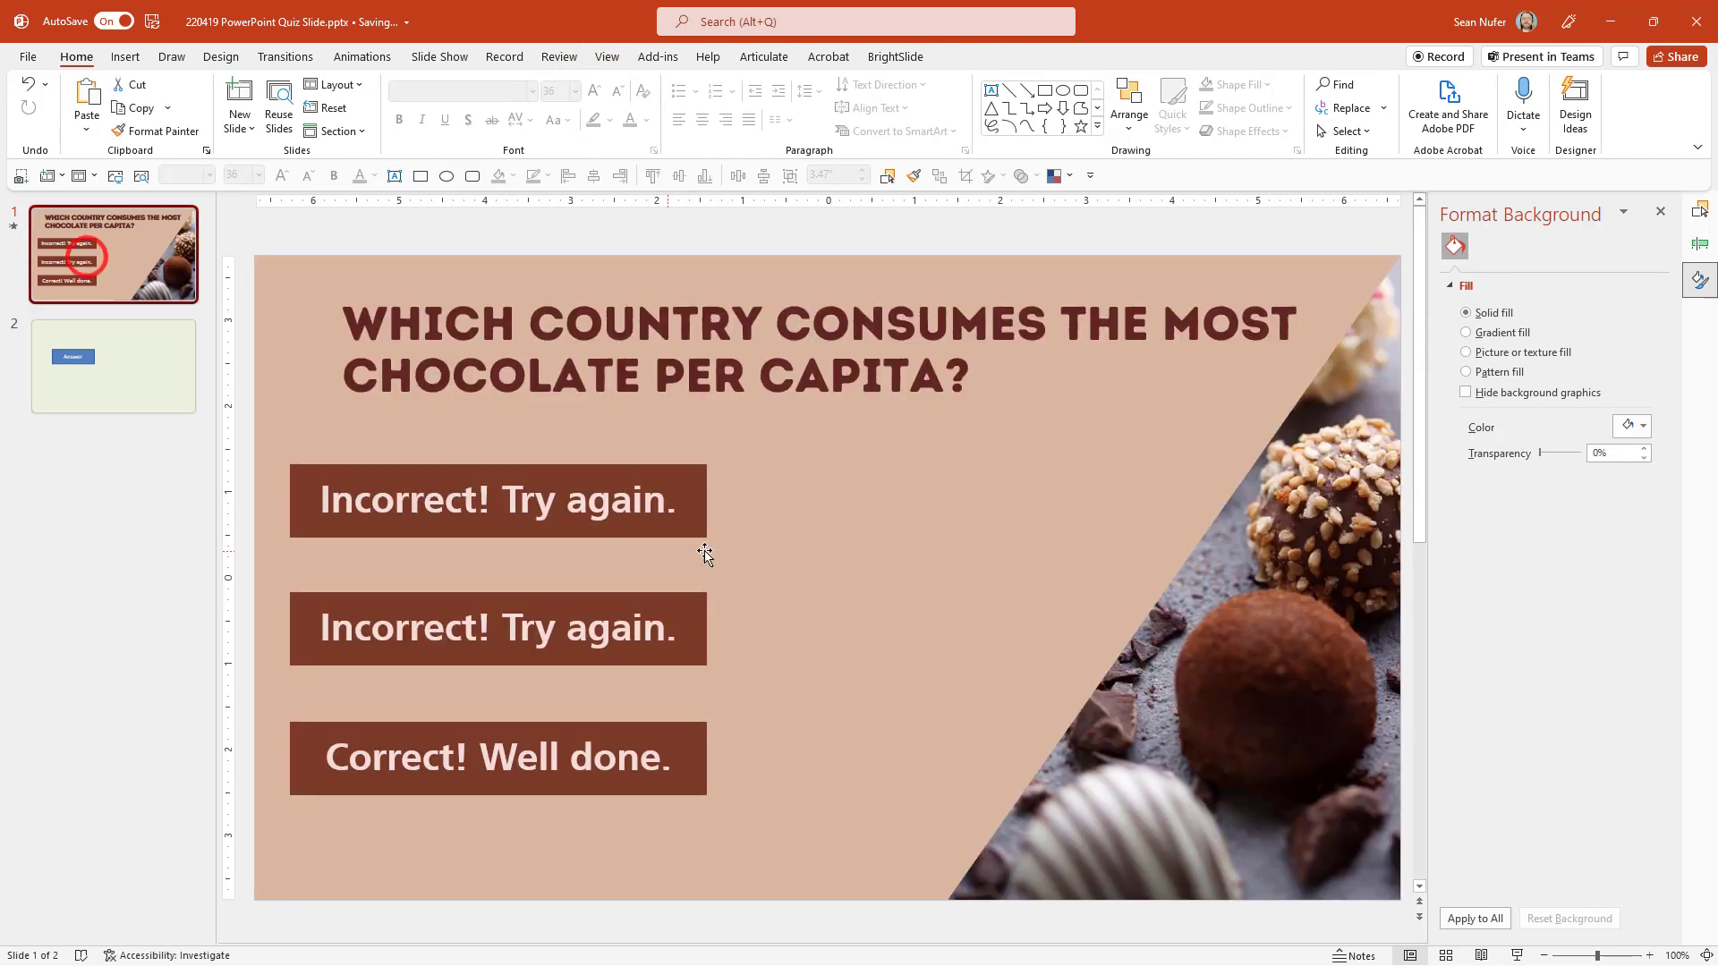
{"action": "left_click", "coordinate": [149, 365]}
{"action": "left_click", "coordinate": [636, 462]}
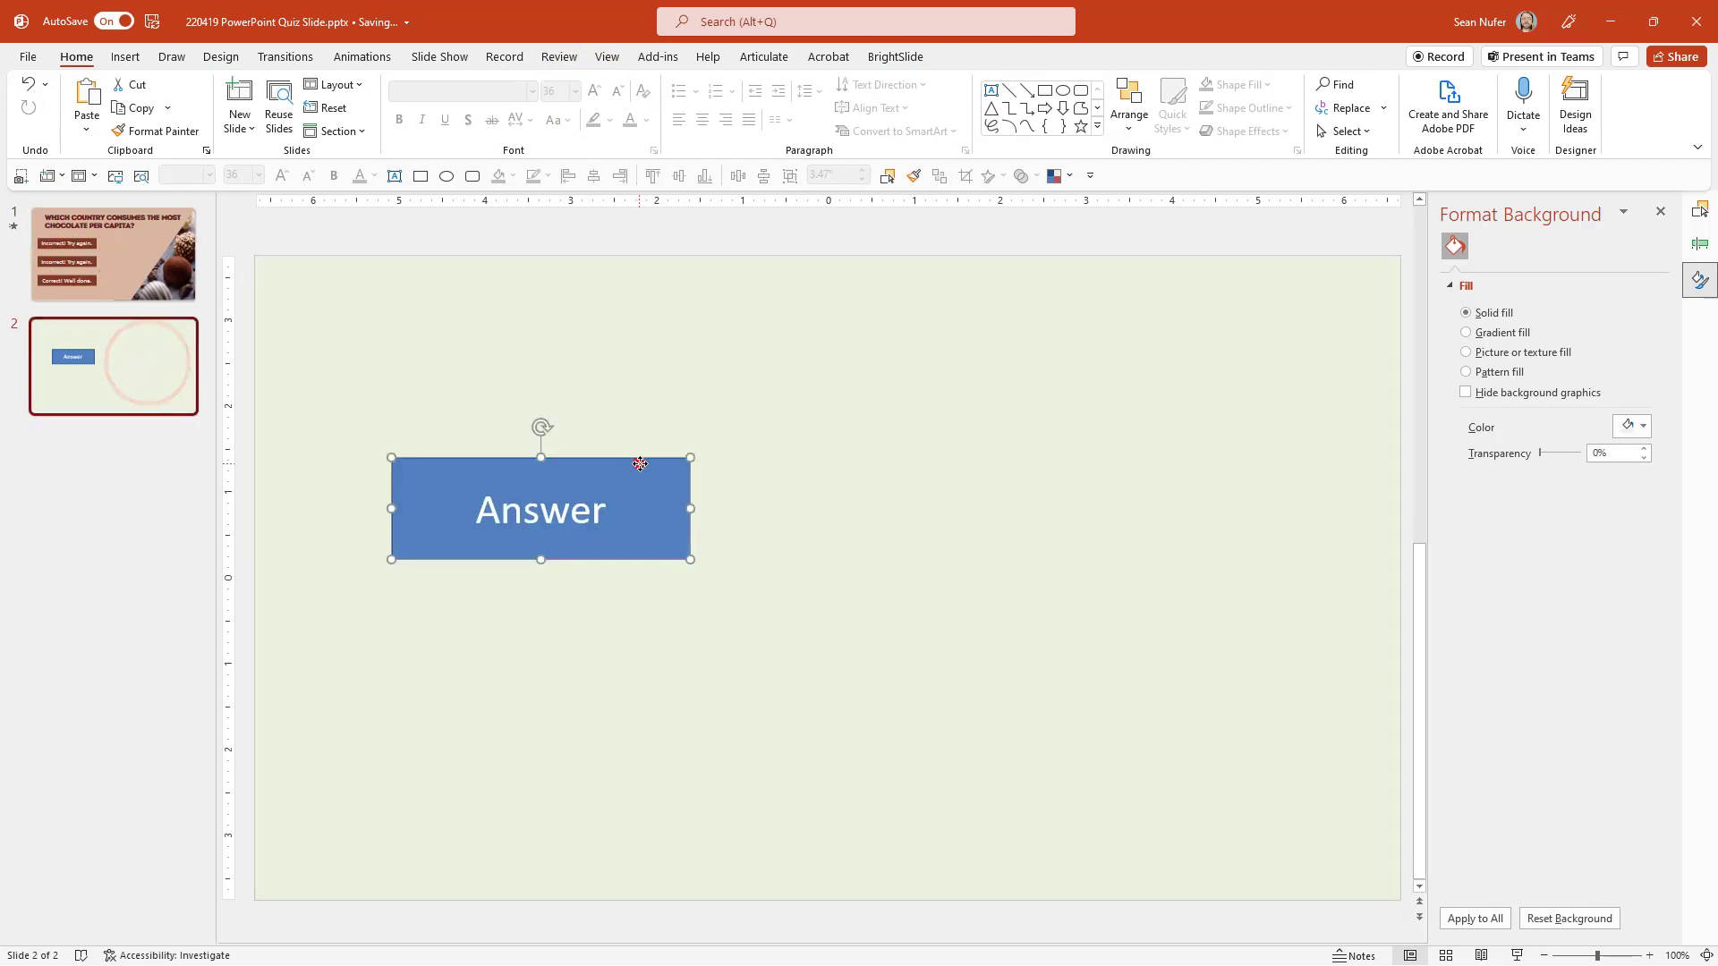
{"action": "left_click", "coordinate": [376, 57]}
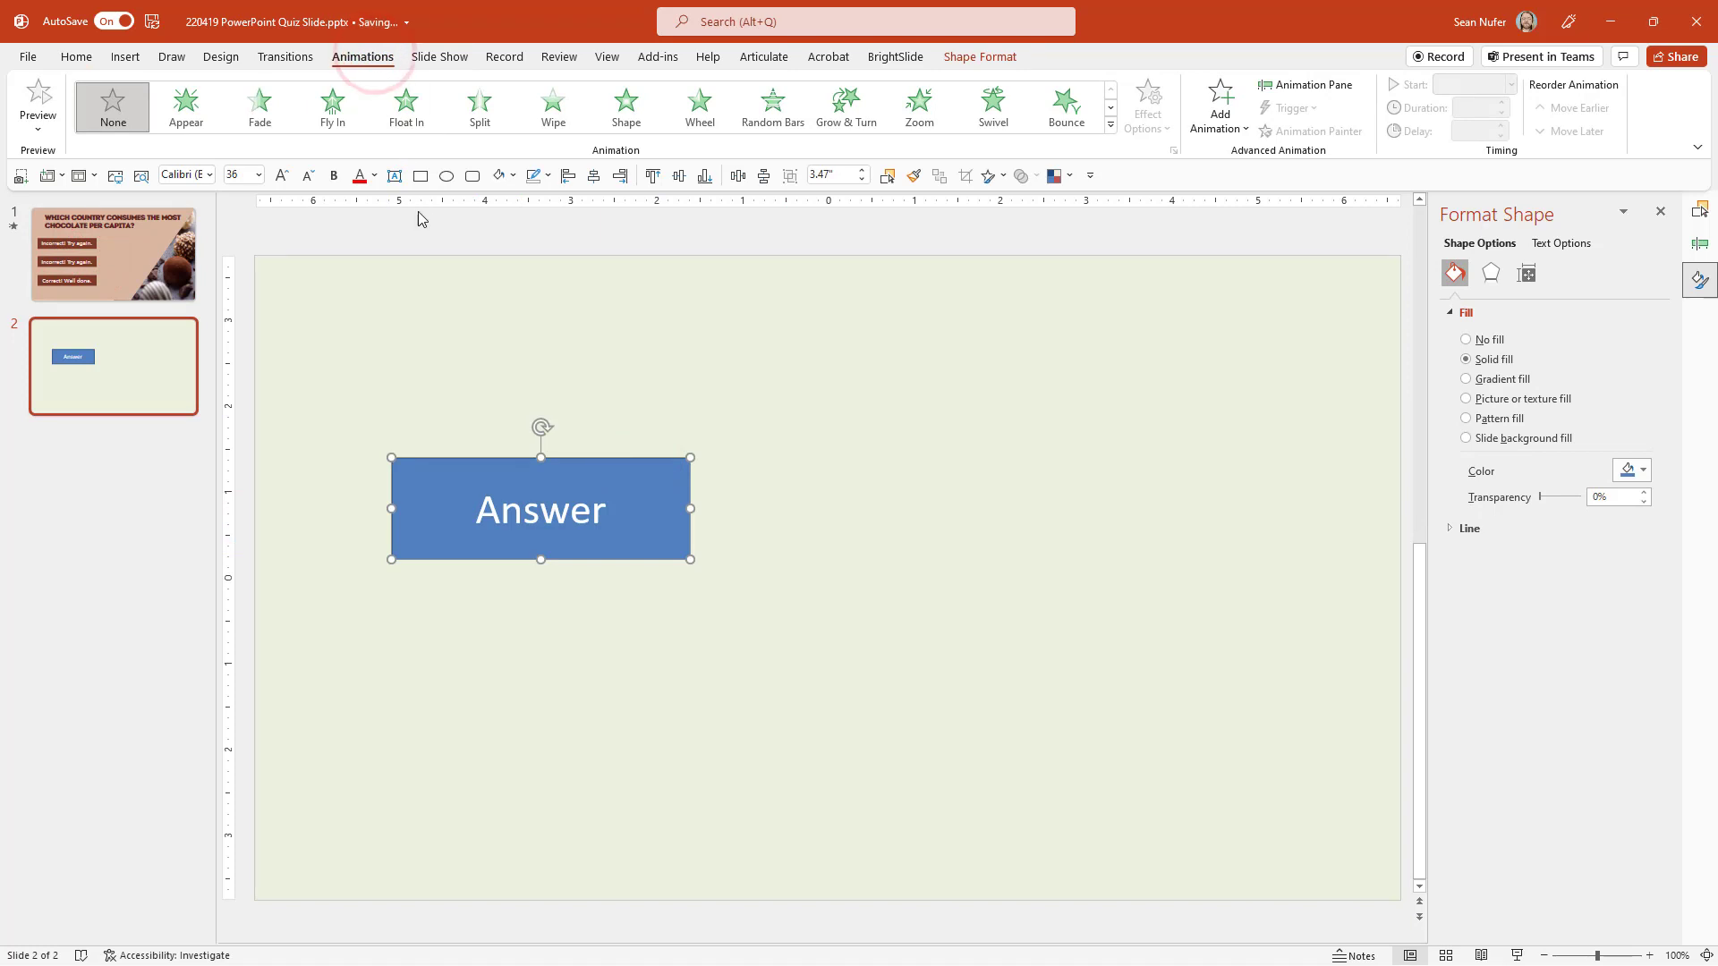
{"action": "left_click", "coordinate": [1110, 132]}
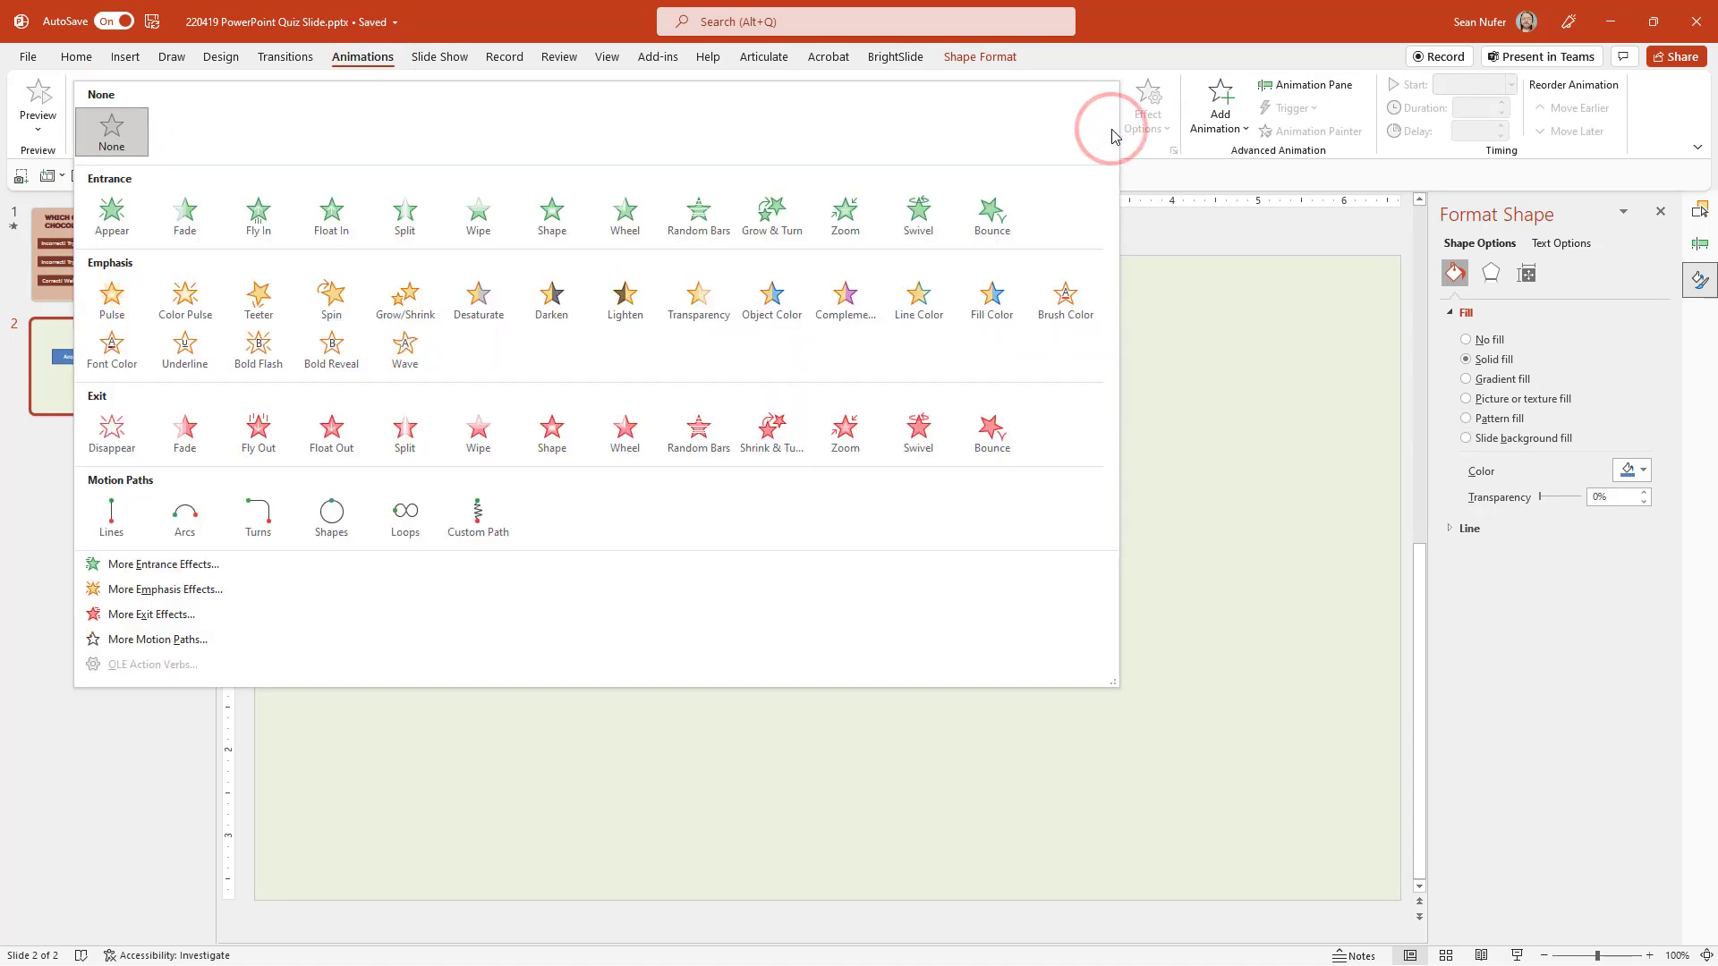
{"action": "left_click", "coordinate": [124, 439]}
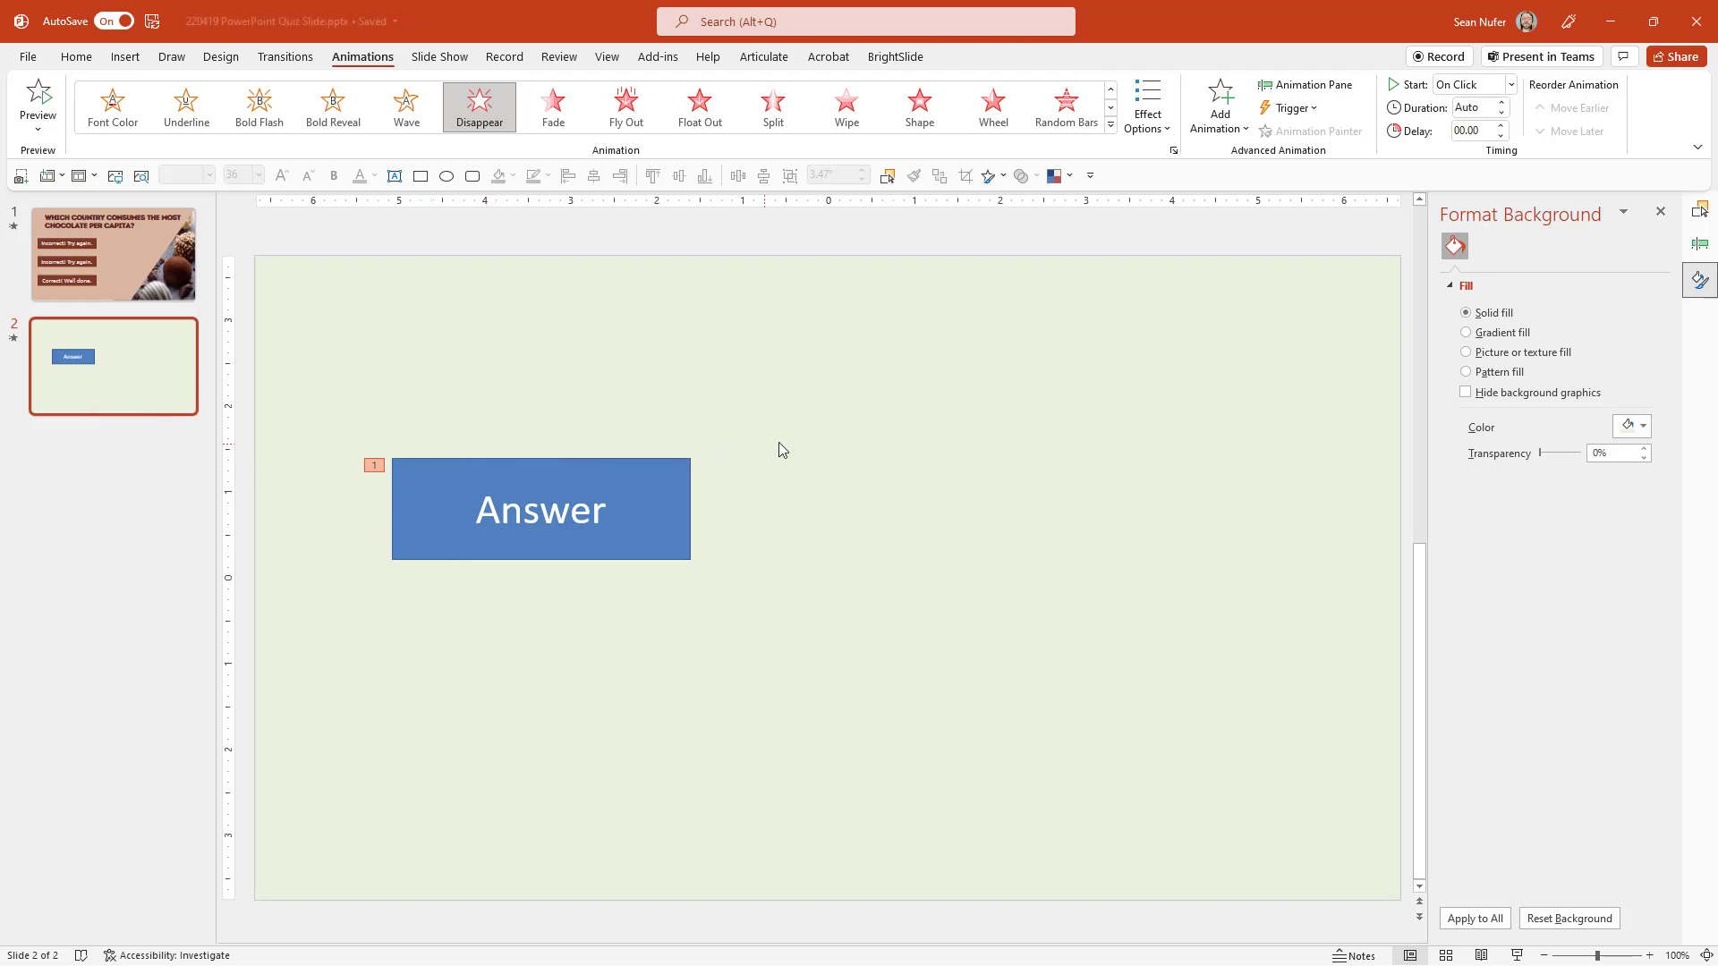
- Add a Fade entrance animation to the "Answer" rectangle in addition to its exit effect
{"action": "left_click", "coordinate": [1111, 131]}
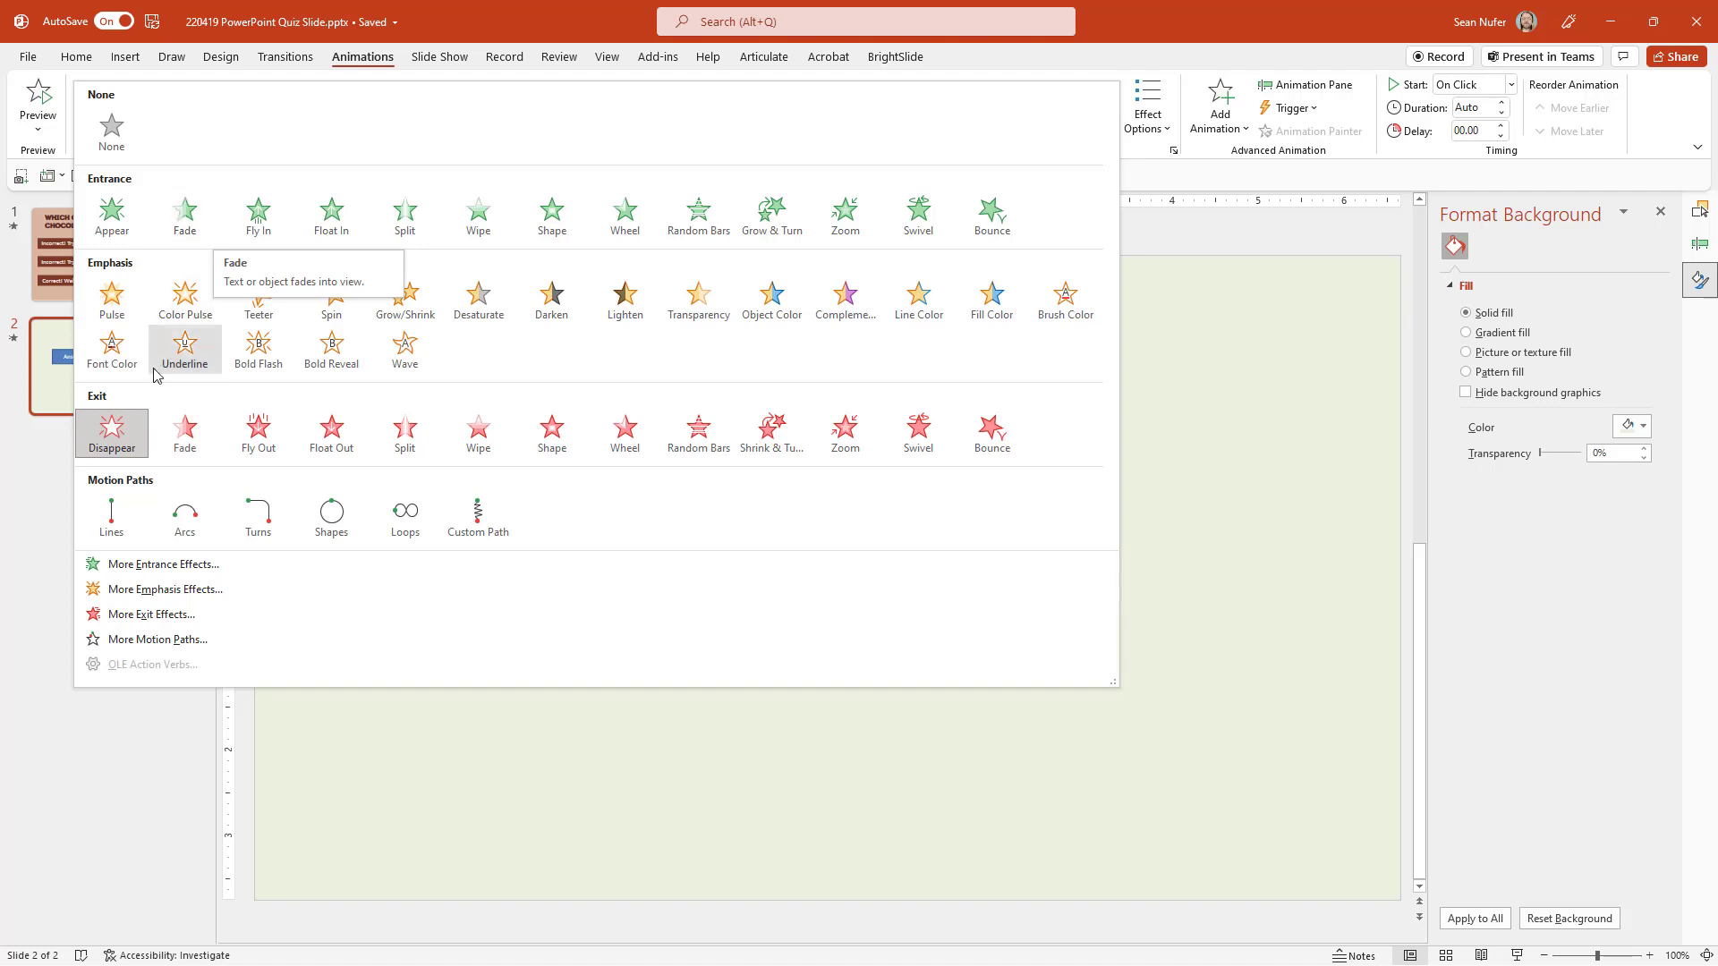
{"action": "left_click", "coordinate": [1208, 186]}
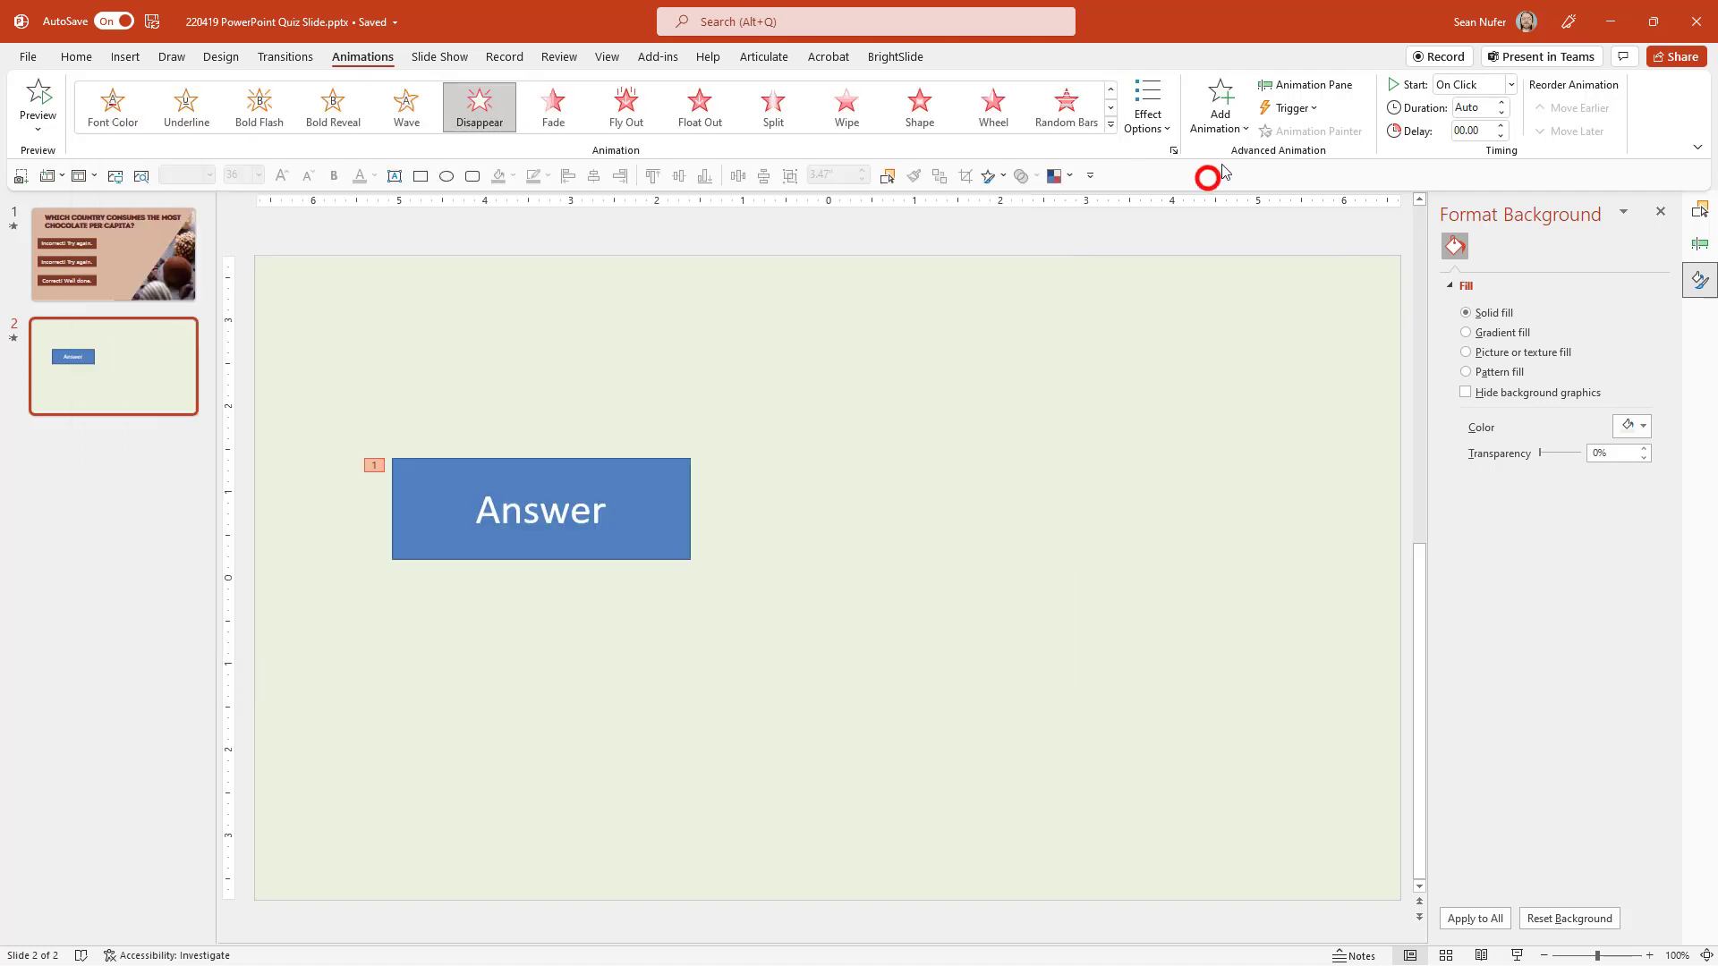
{"action": "left_click", "coordinate": [1235, 127]}
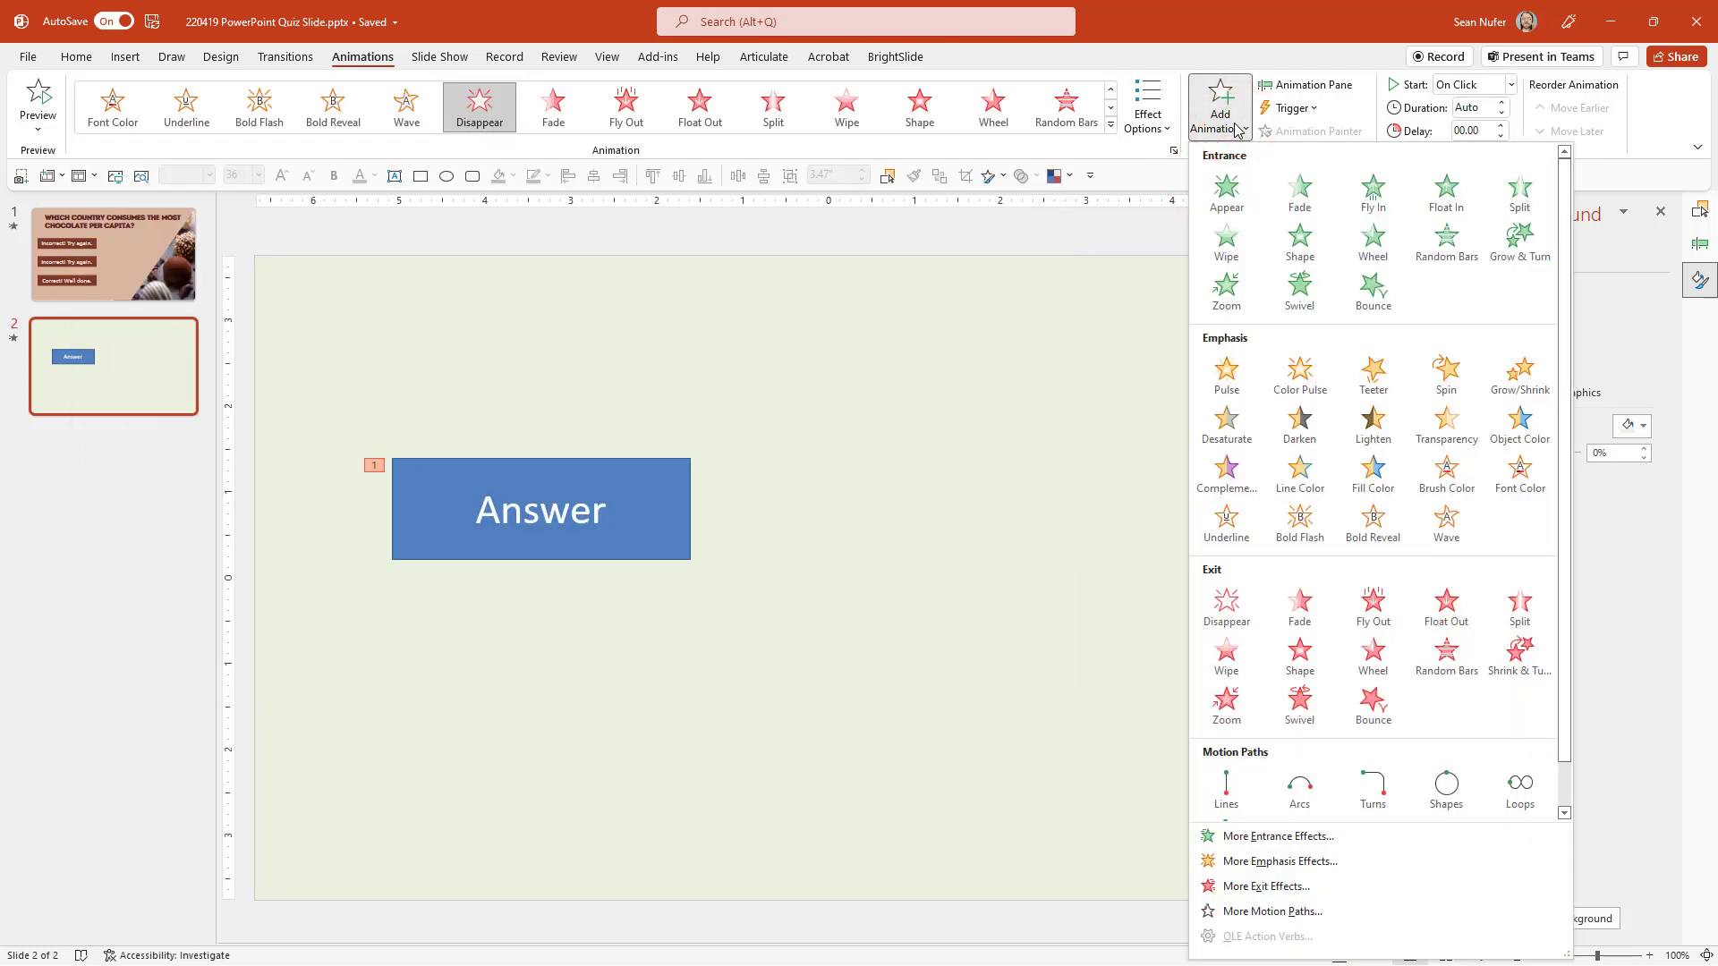
{"action": "left_click", "coordinate": [1304, 190]}
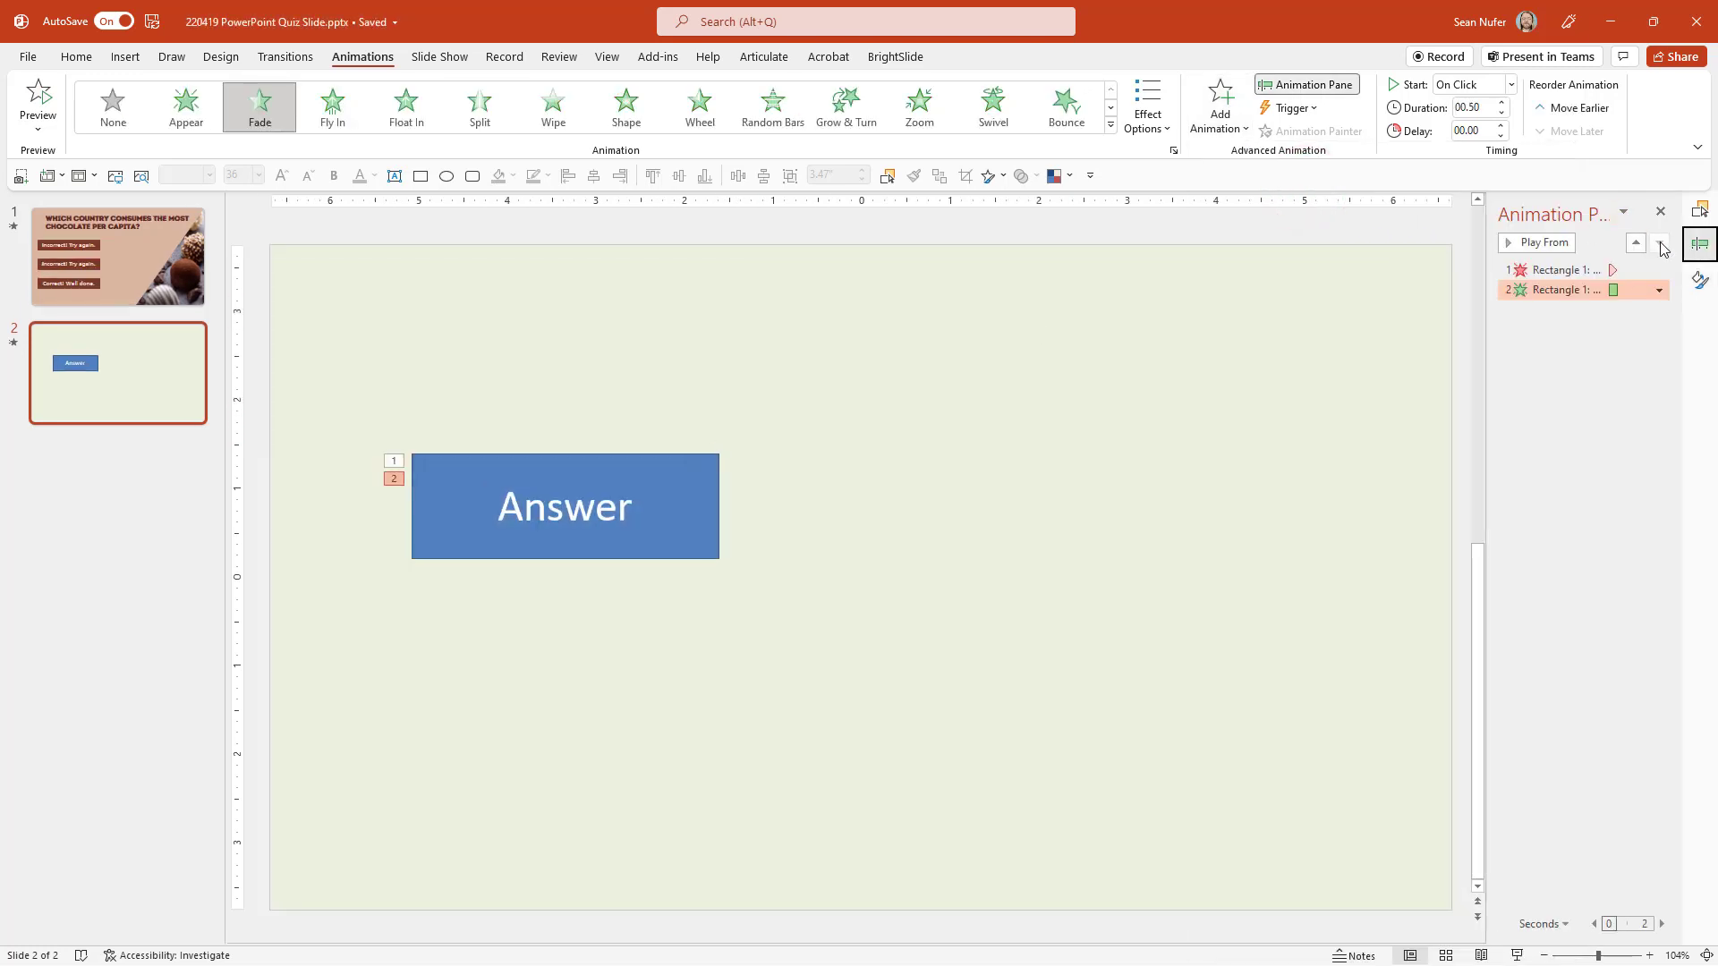
- Draw a rectangle about 2.64 by 0.8 inches above the "Answer" rectangle and label it "Trigger"
{"action": "left_click", "coordinate": [421, 177]}
{"action": "left_click_drag", "start_coordinate": [648, 295], "coordinate": [882, 366]}
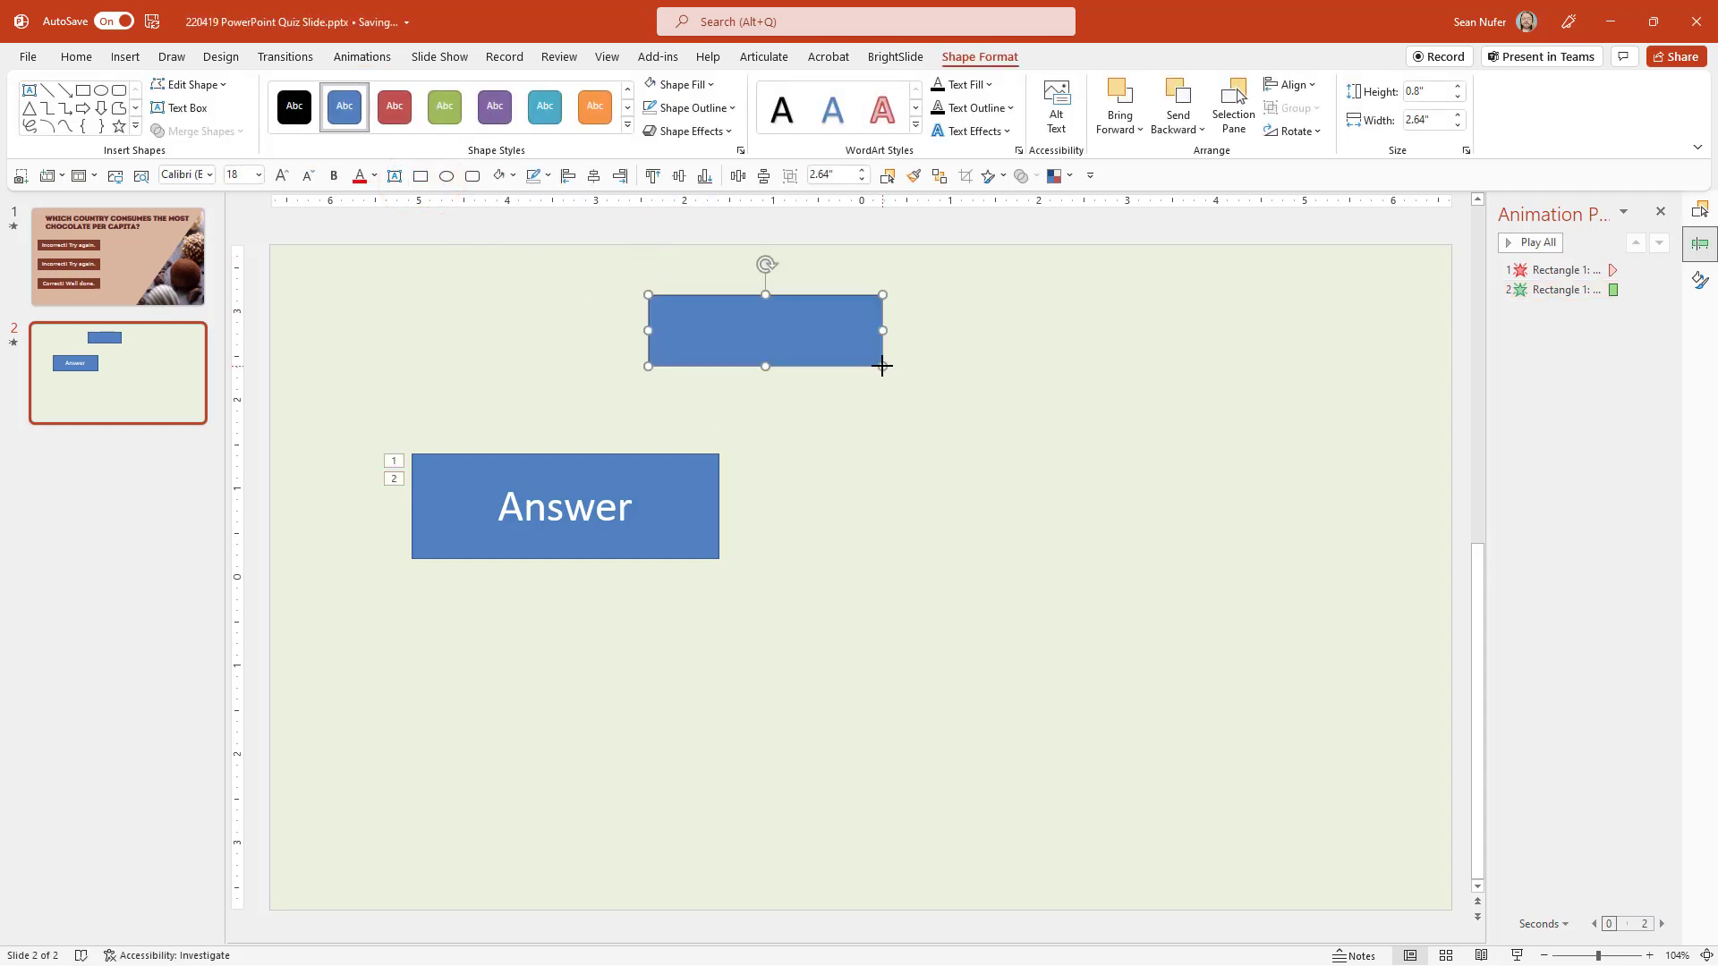
{"action": "type", "text": "Trigger"}
- Rename the "Trigger" rectangle object as "trigger box" and the "Answer" rectangle object as "answer box"
{"action": "left_click", "coordinate": [1234, 108]}
{"action": "double_click", "coordinate": [1561, 278]}
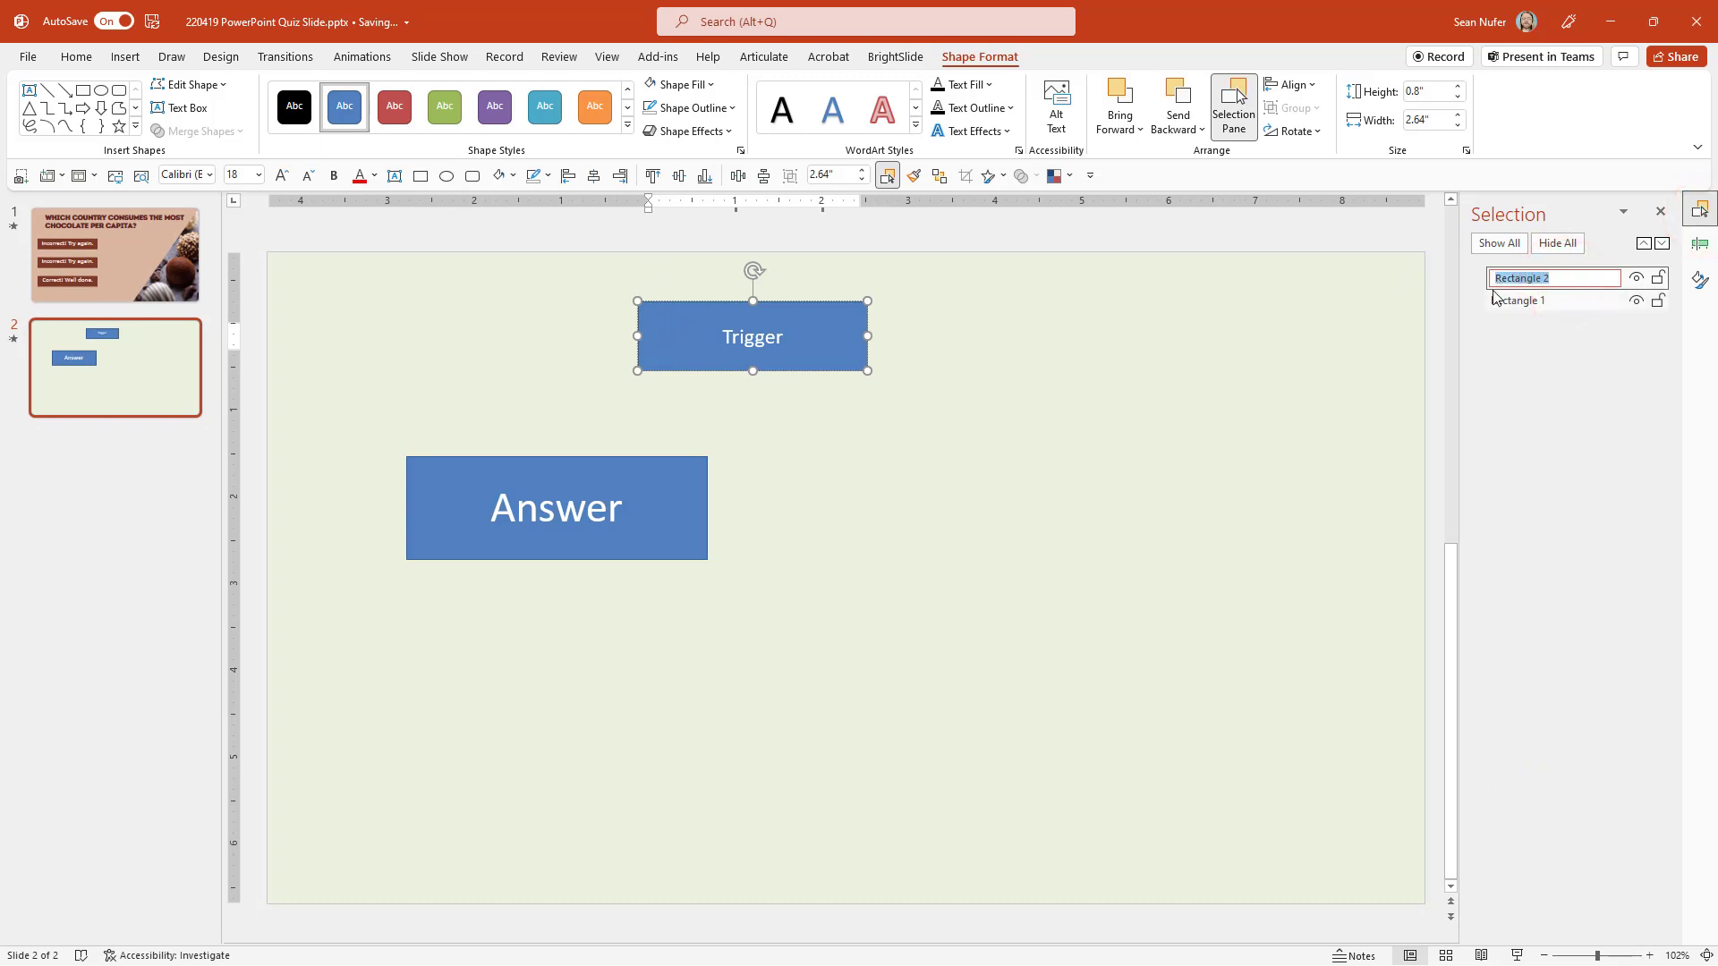
{"action": "type", "text": "trigger box"}
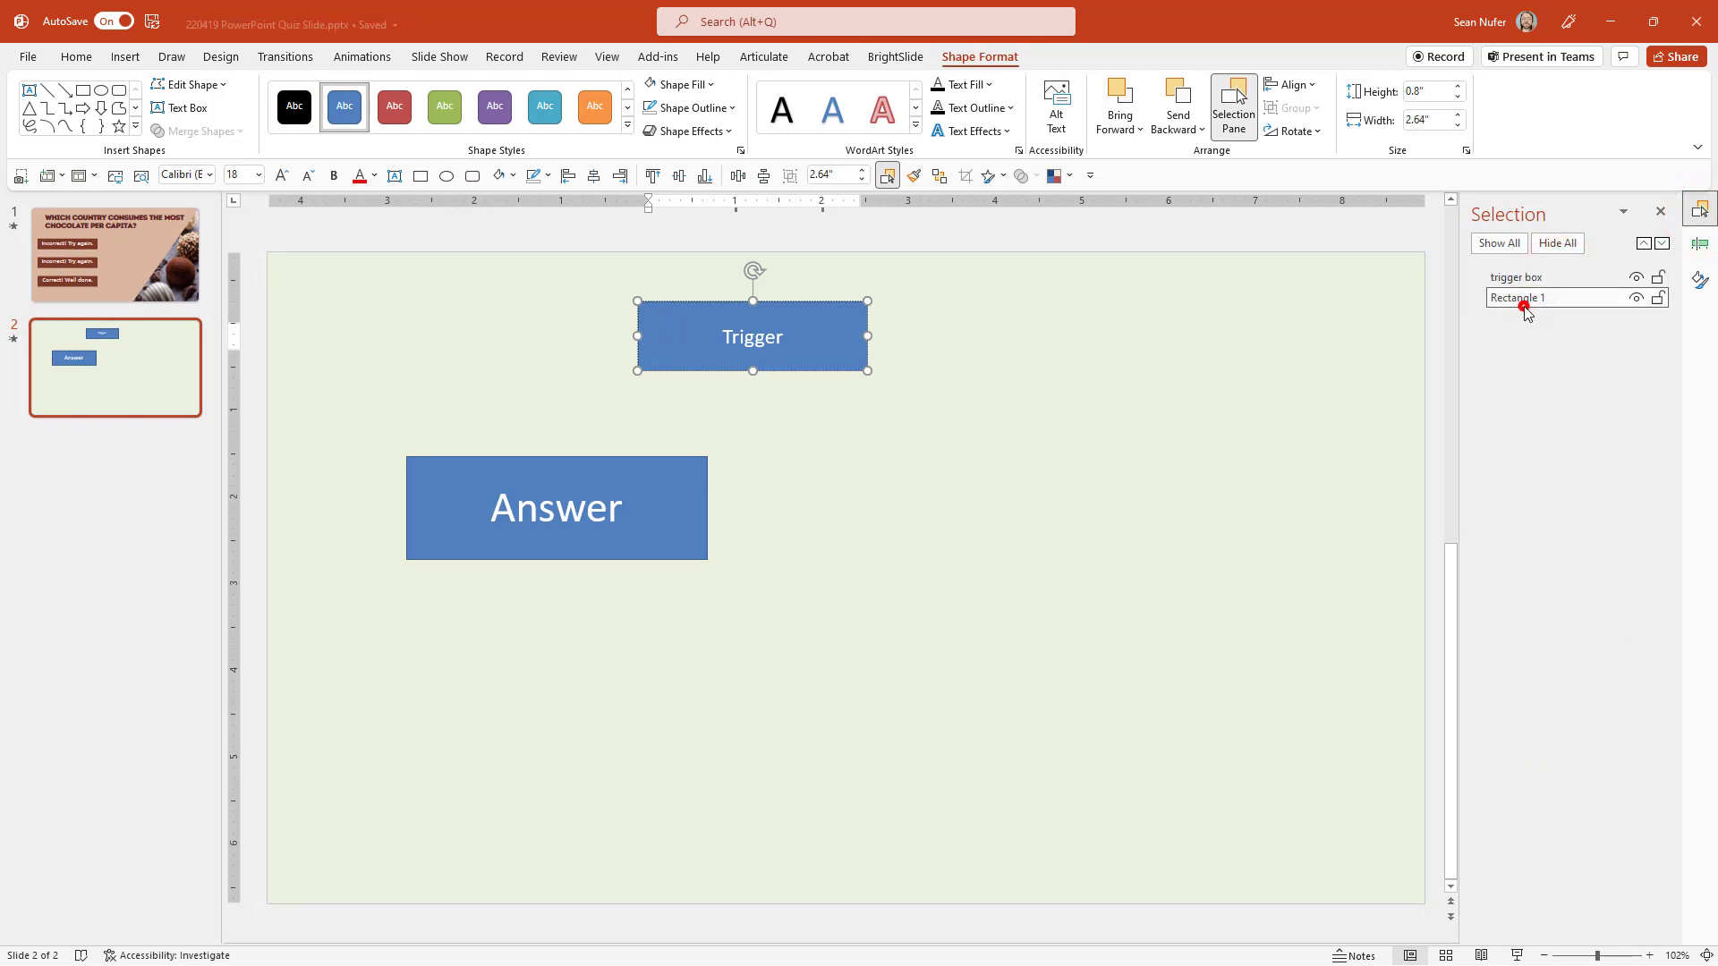
{"action": "left_click", "coordinate": [1522, 298]}
{"action": "left_click", "coordinate": [1553, 299]}
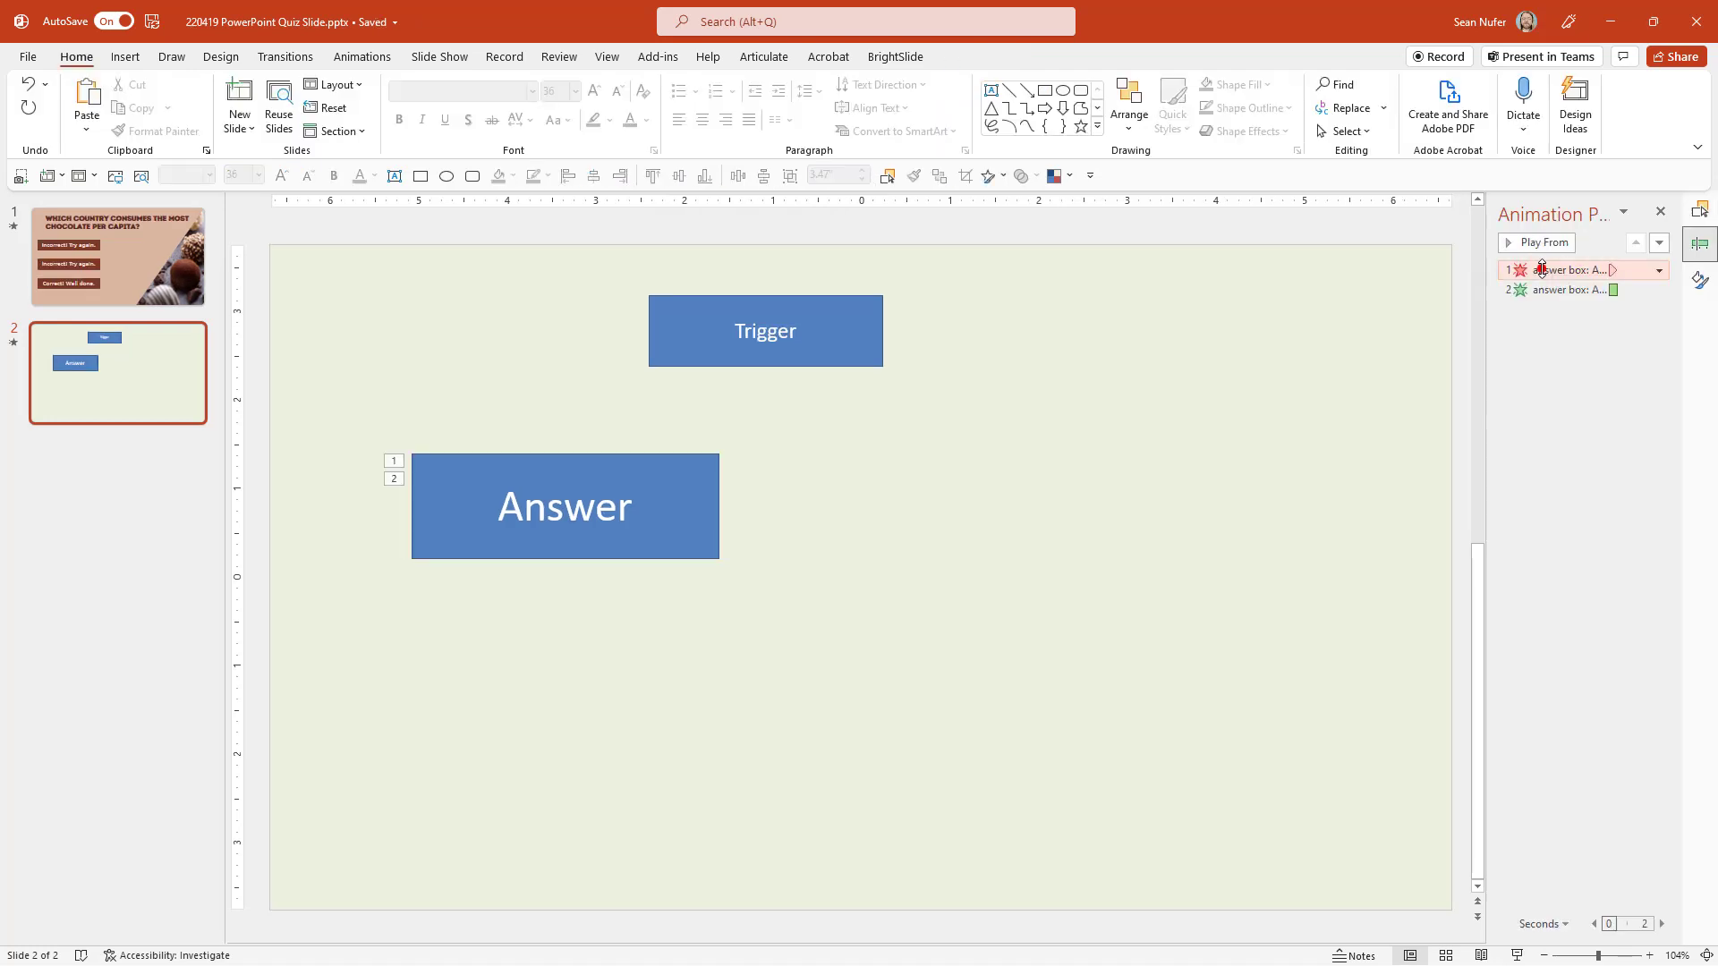
- Set the answer box's Disappear animation to start With Previous
{"action": "left_click", "coordinate": [1540, 269]}
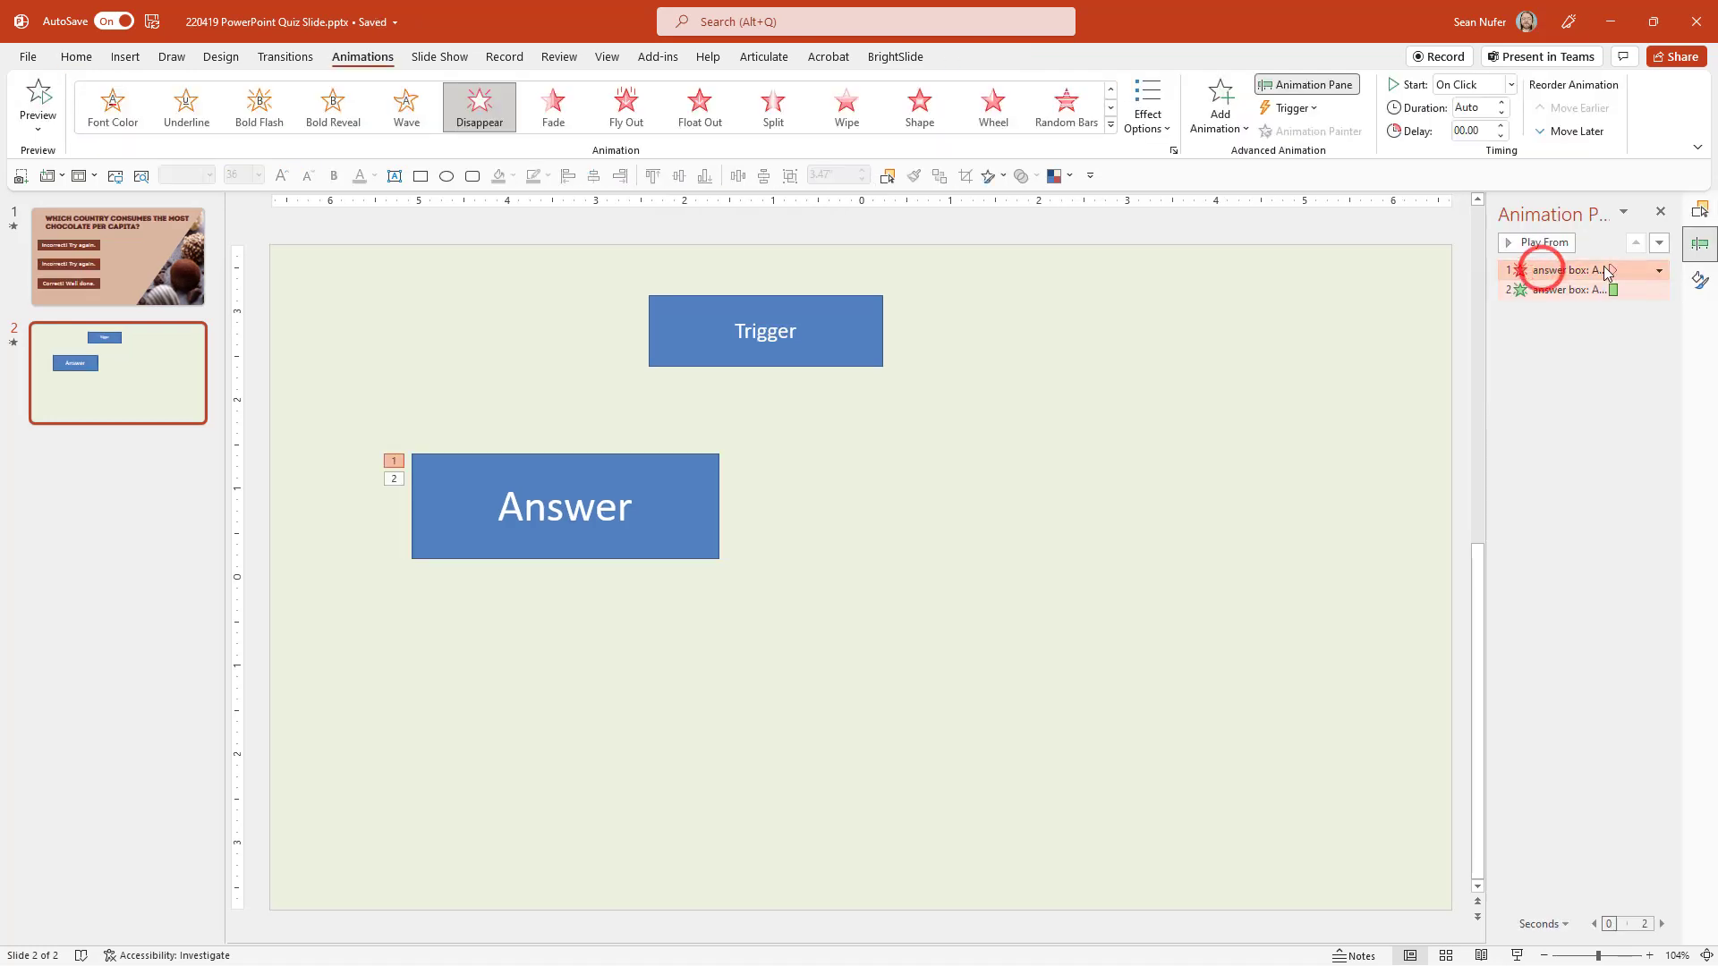
{"action": "left_click", "coordinate": [1512, 84]}
{"action": "left_click", "coordinate": [1474, 131]}
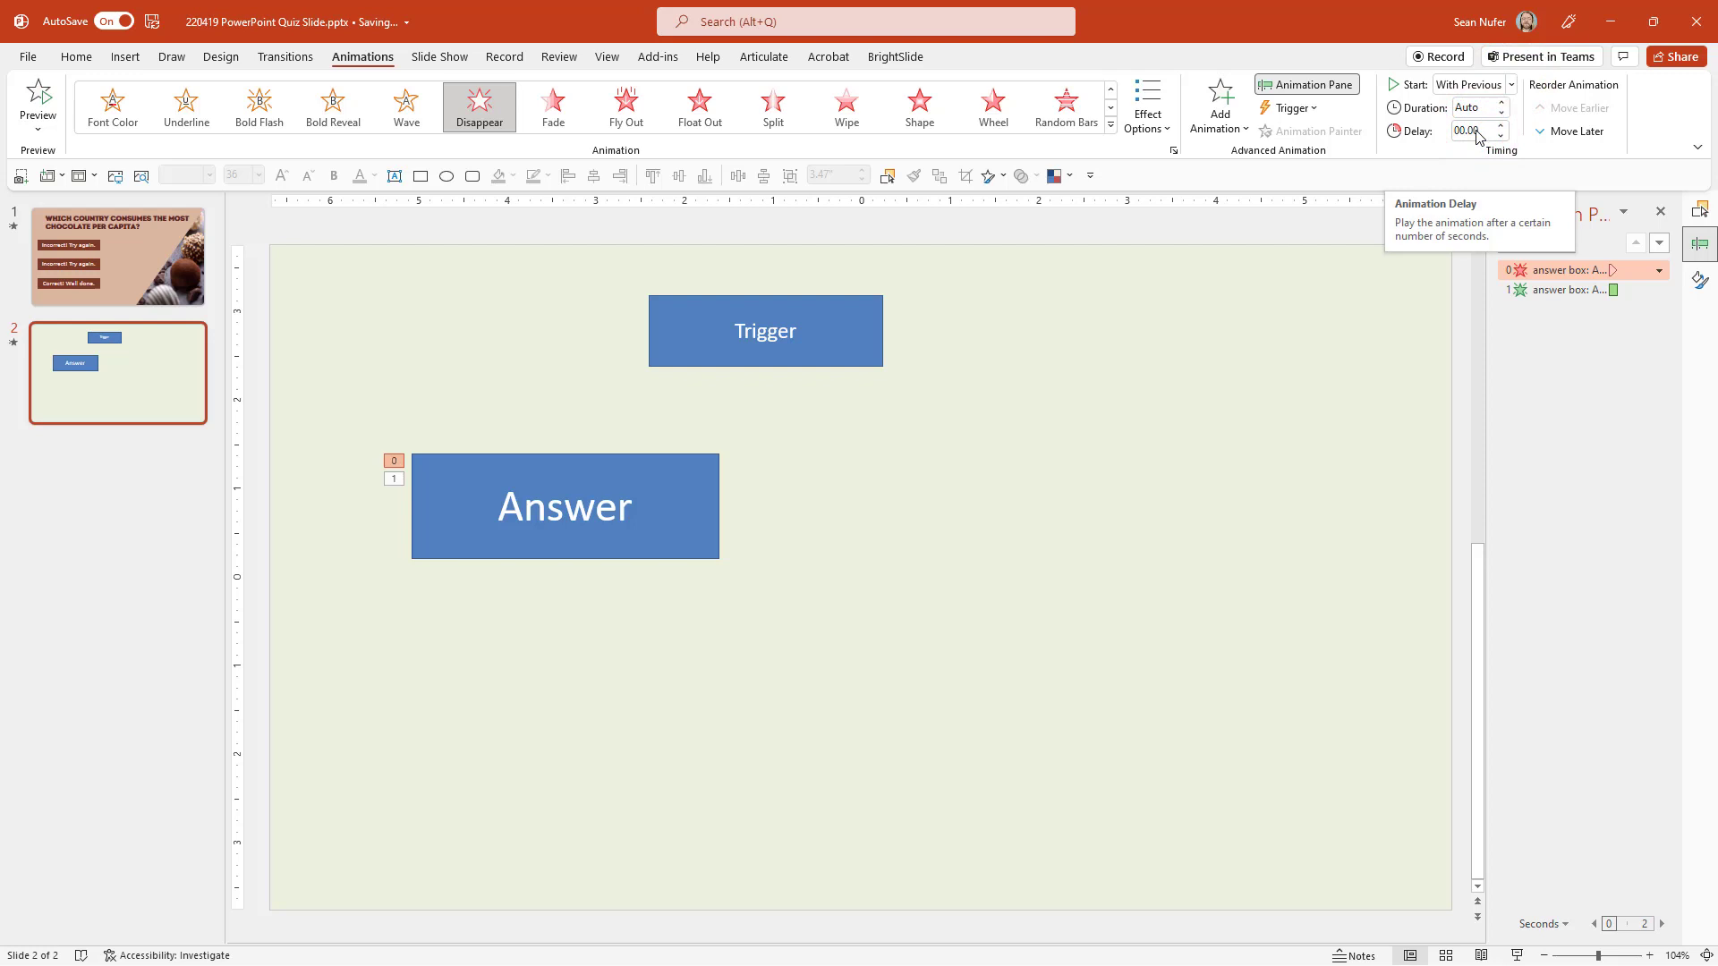
- Make the answer box's Fade entrance play on click of the trigger box, with a duration of 0.75 seconds
{"action": "left_click", "coordinate": [1583, 289]}
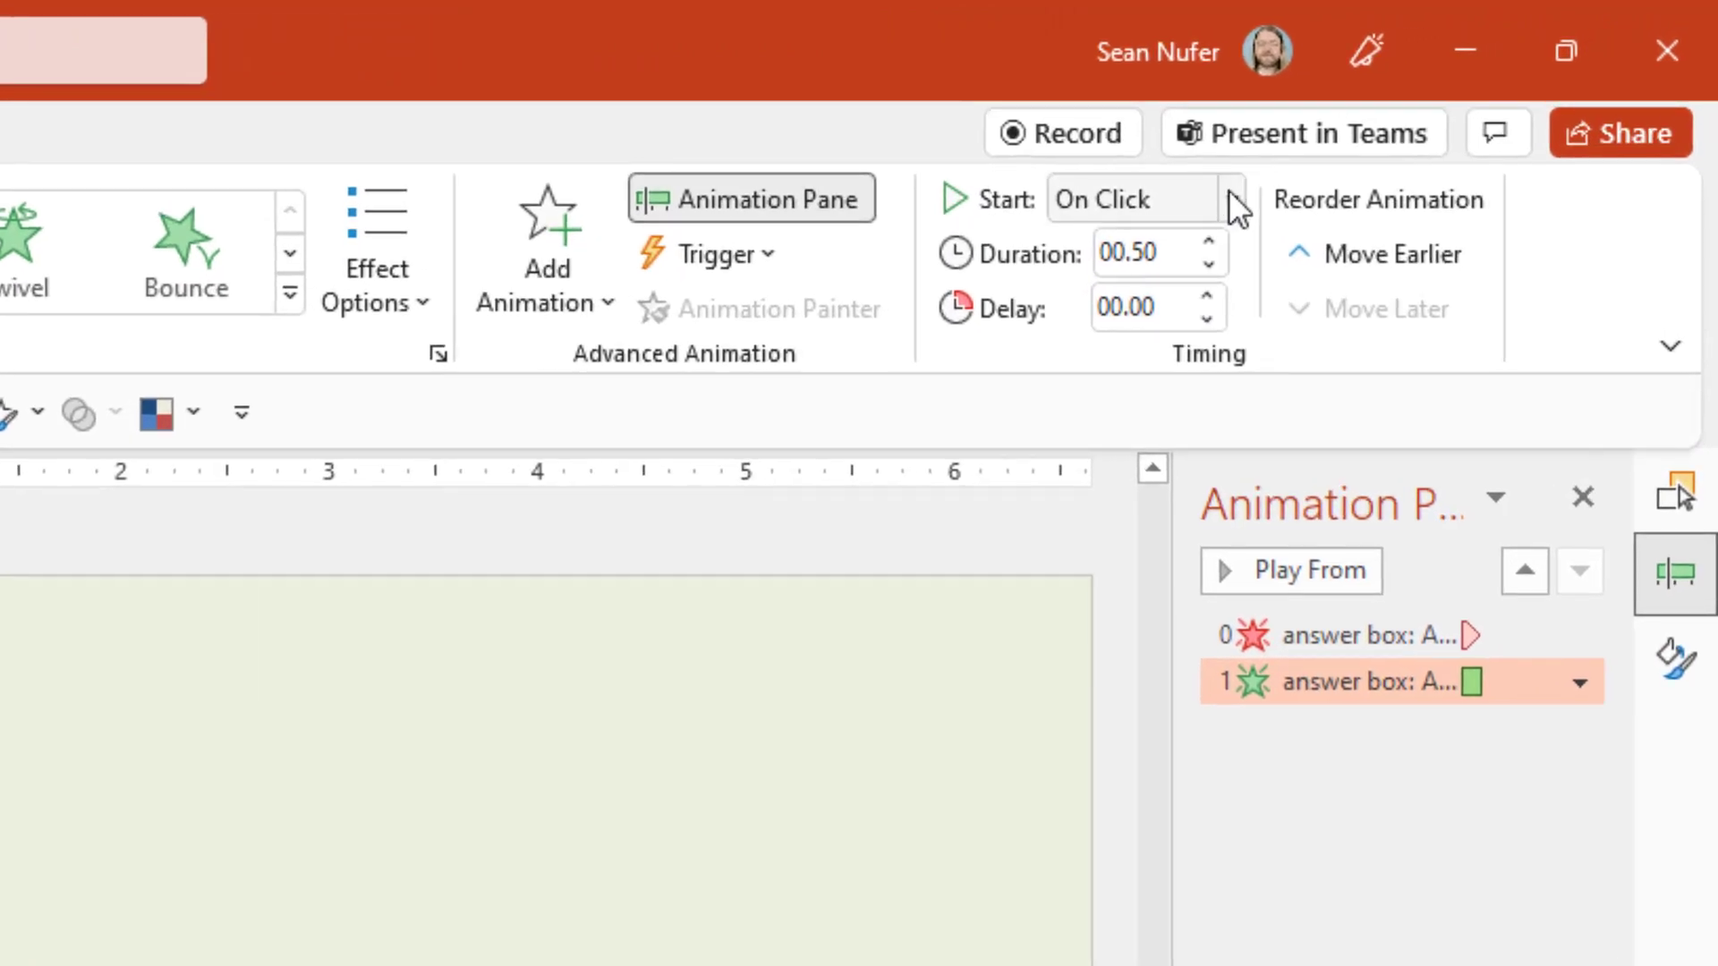
{"action": "left_click", "coordinate": [766, 257]}
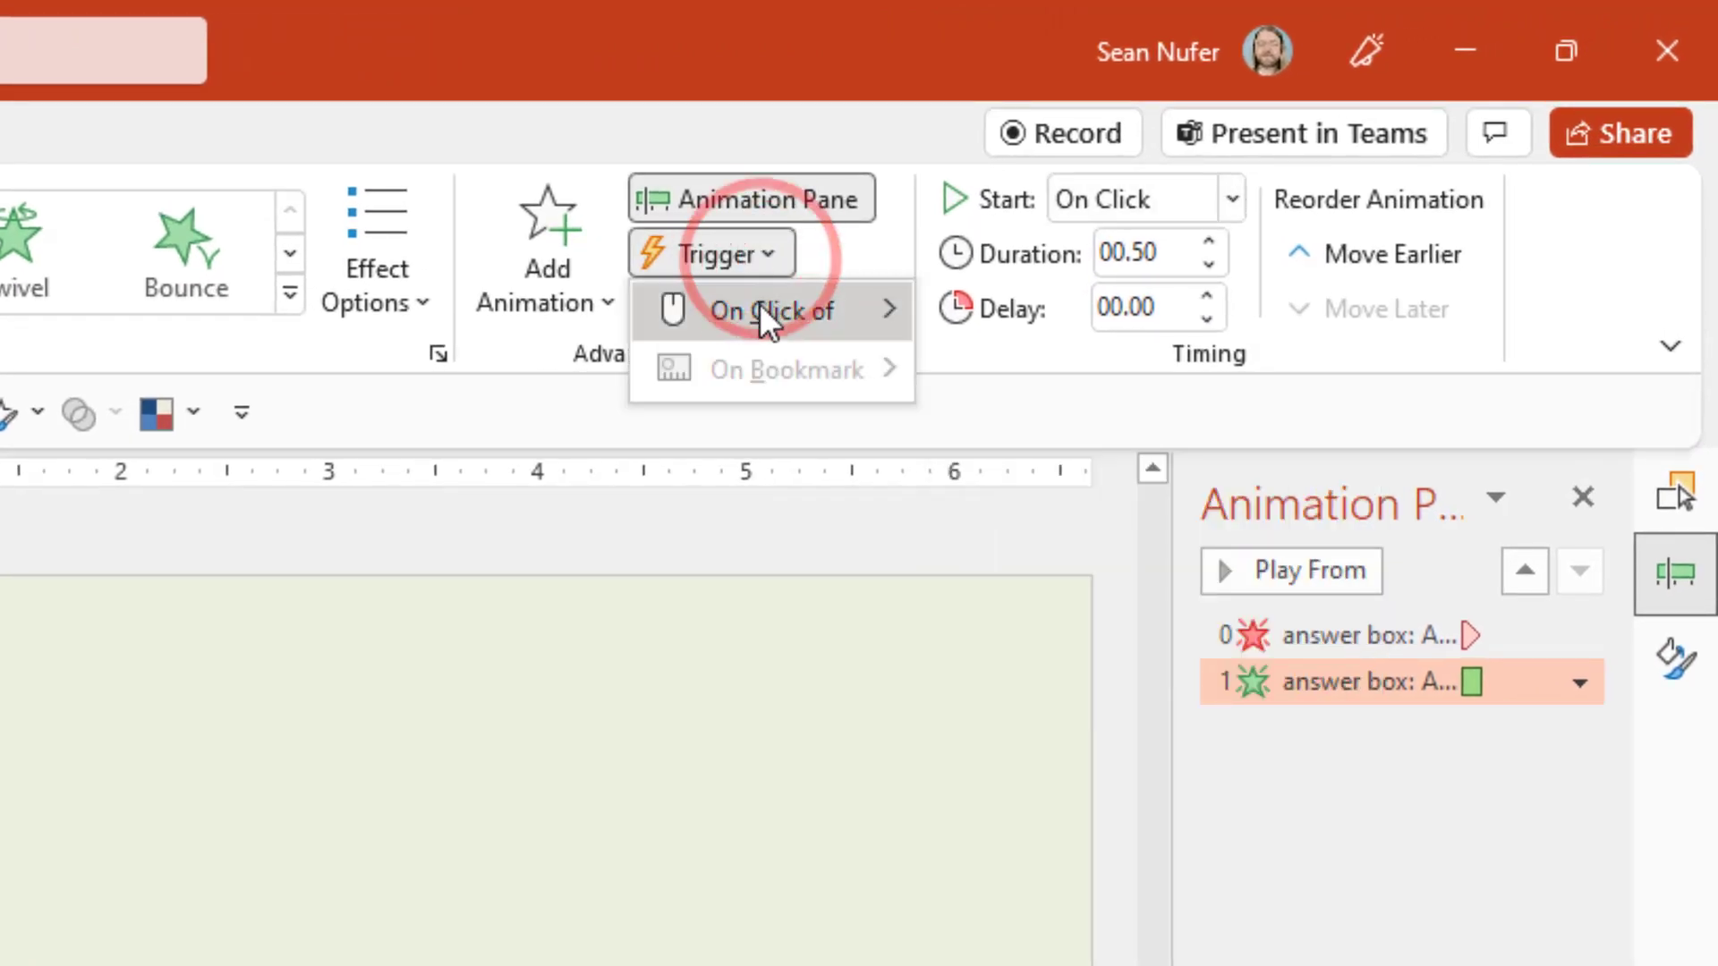
{"action": "mouse_move", "coordinate": [759, 308]}
{"action": "left_click", "coordinate": [1045, 383]}
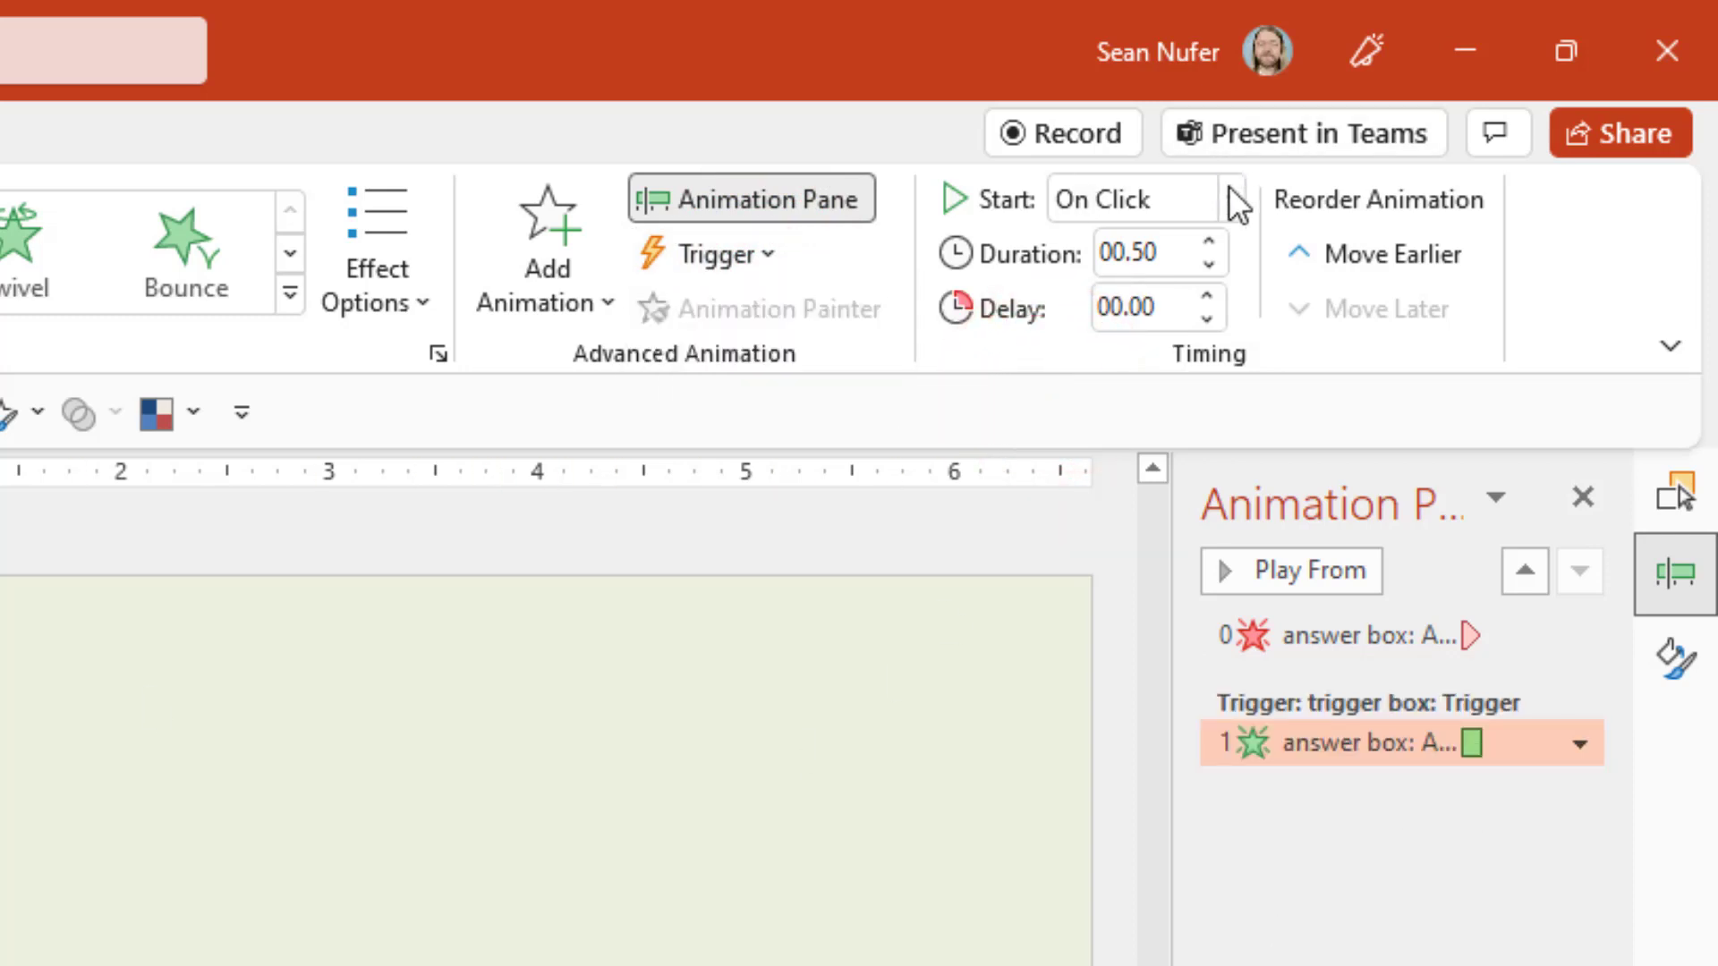
{"action": "left_click", "coordinate": [1209, 242]}
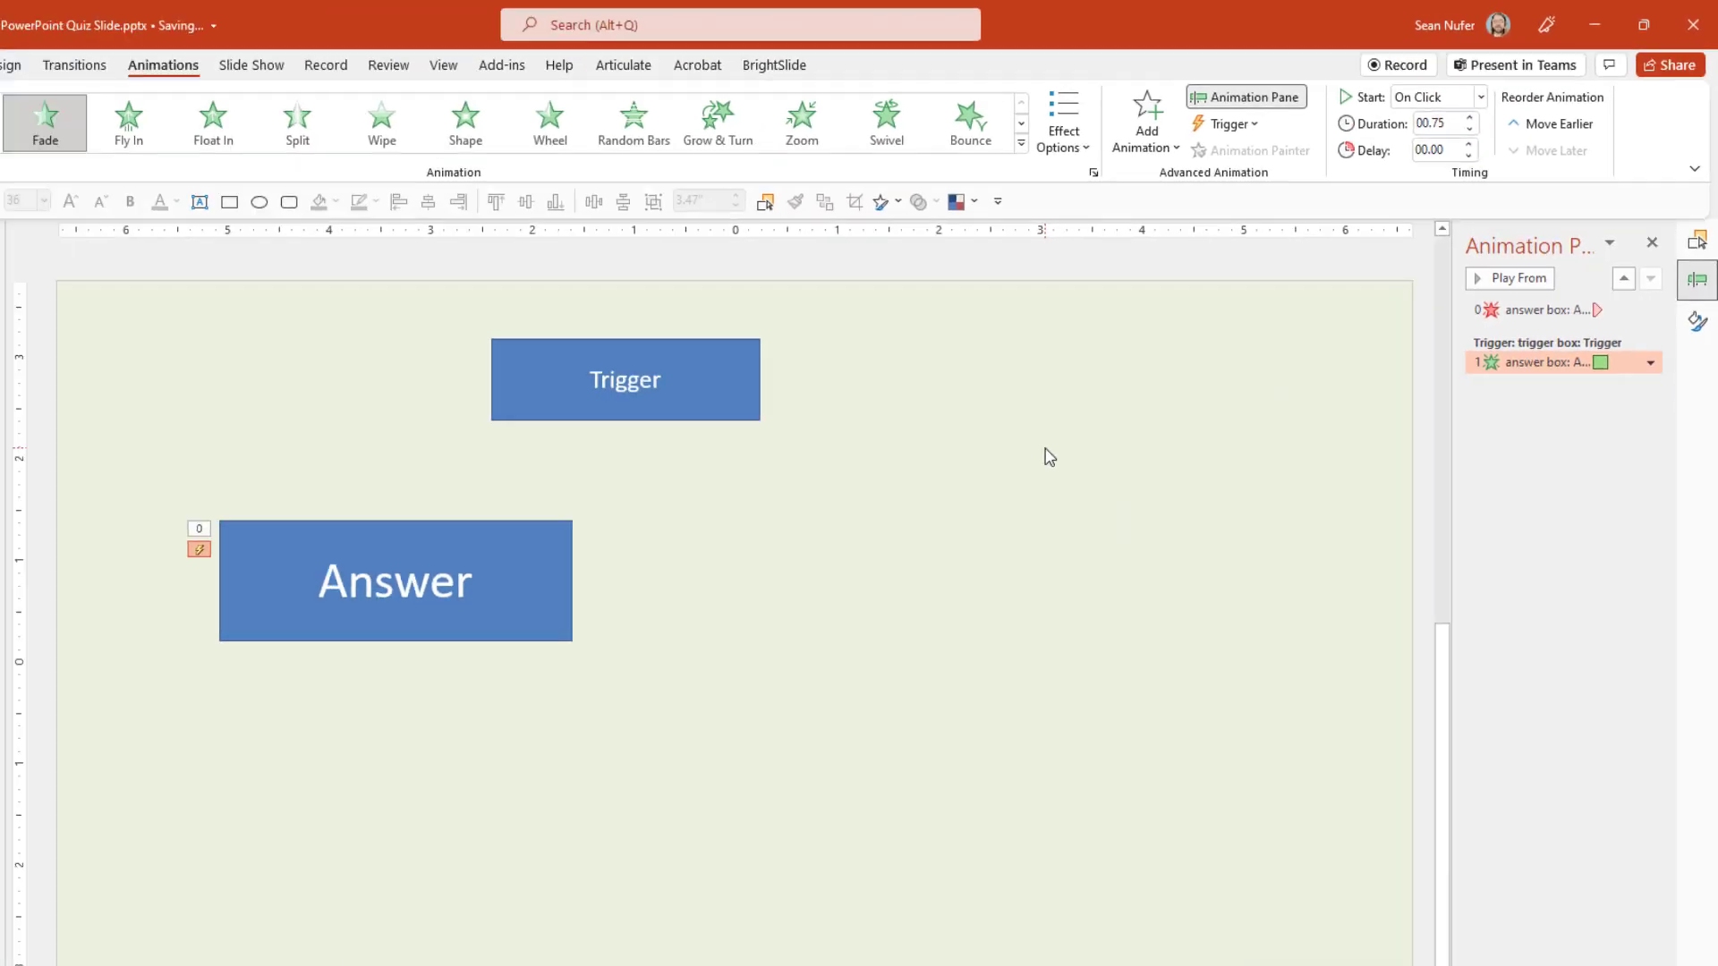
- Run the slide show from the practice slide and activate the "Trigger" rectangle to test the answer box's entrance
{"action": "left_click", "coordinate": [340, 918]}
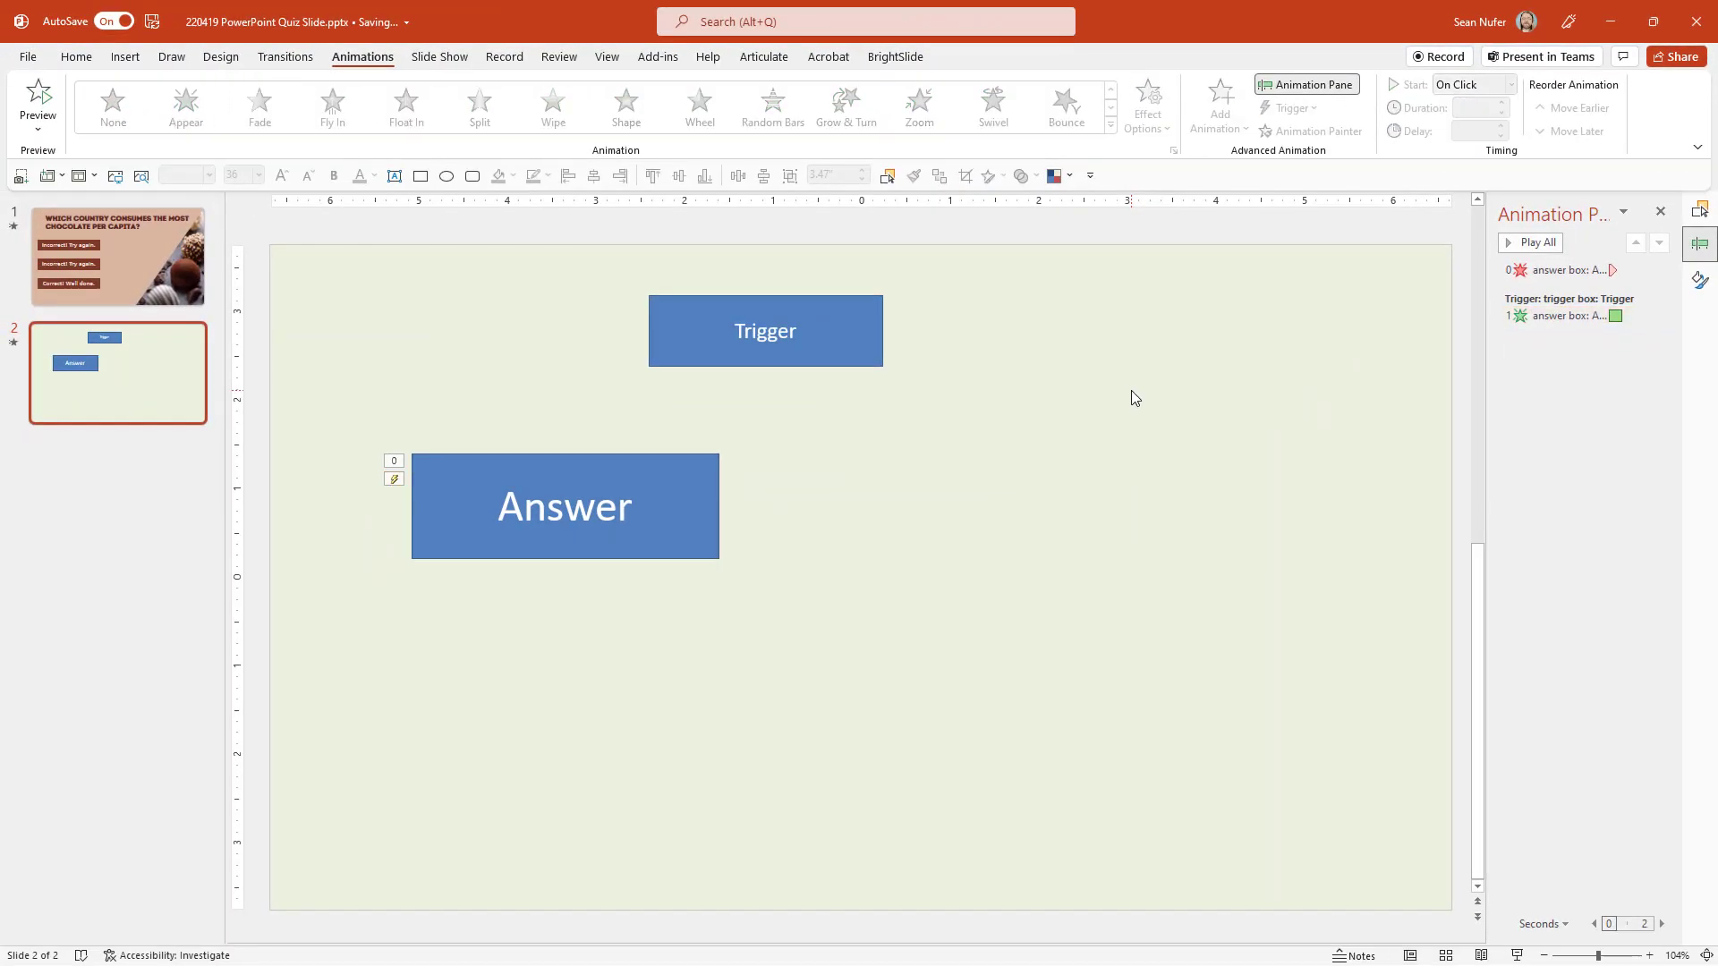
{"action": "key", "text": "shift+F5"}
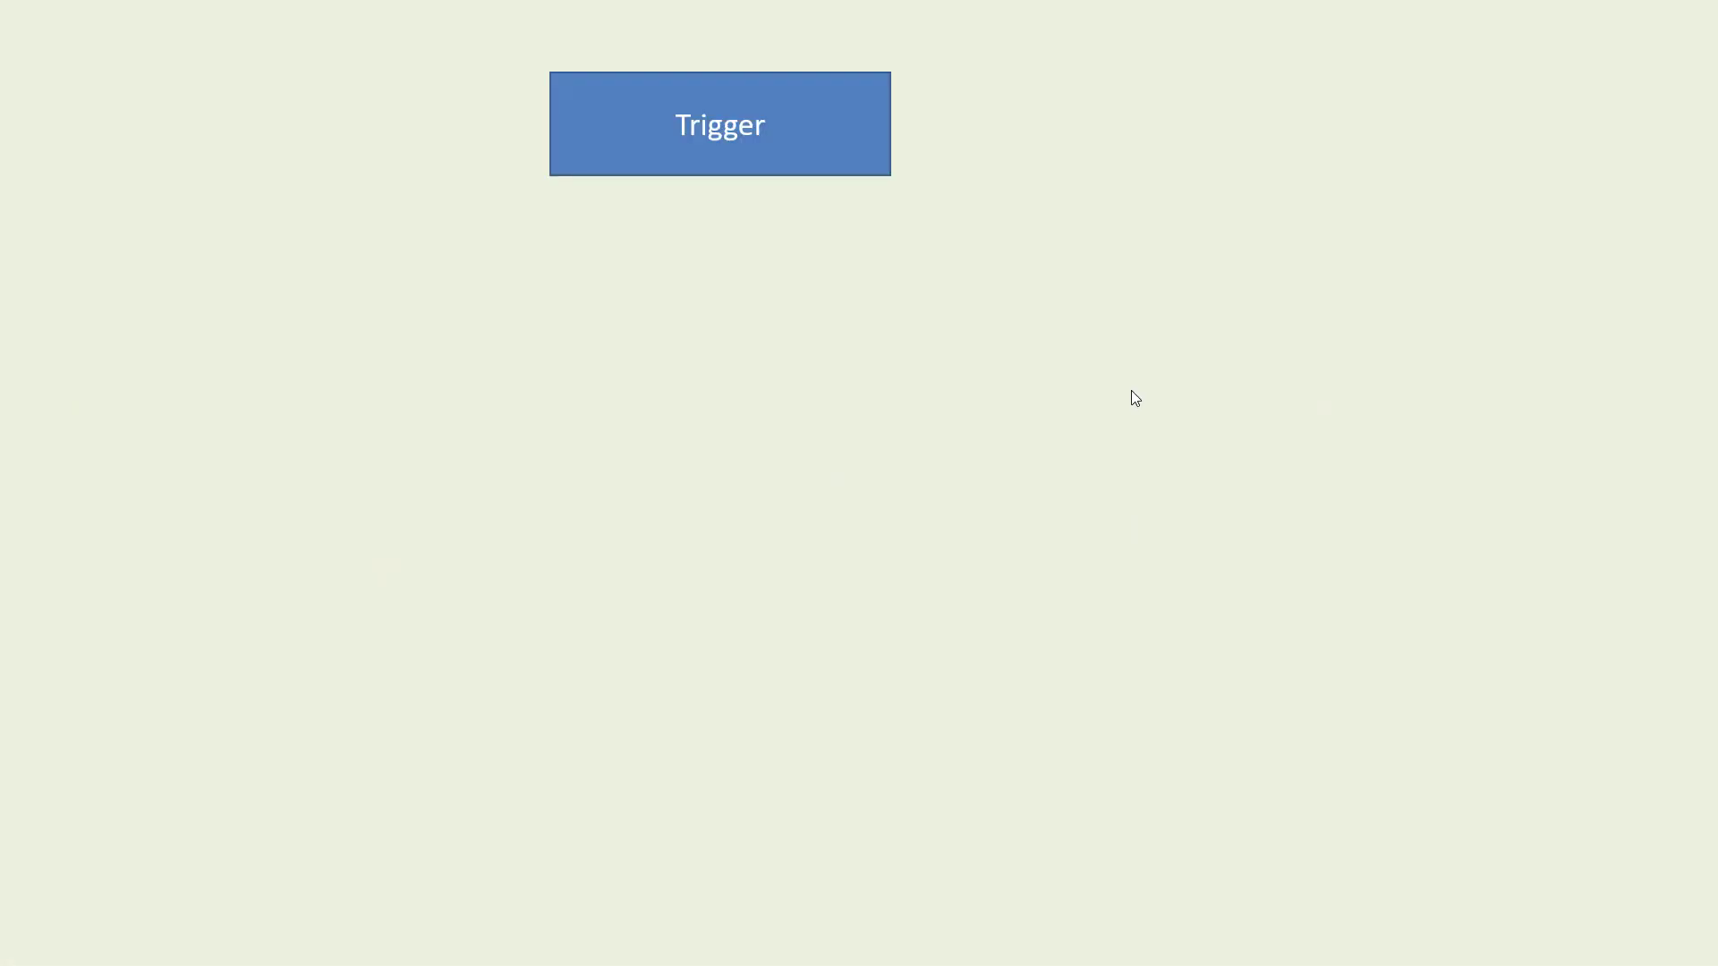
{"action": "left_click", "coordinate": [813, 116]}
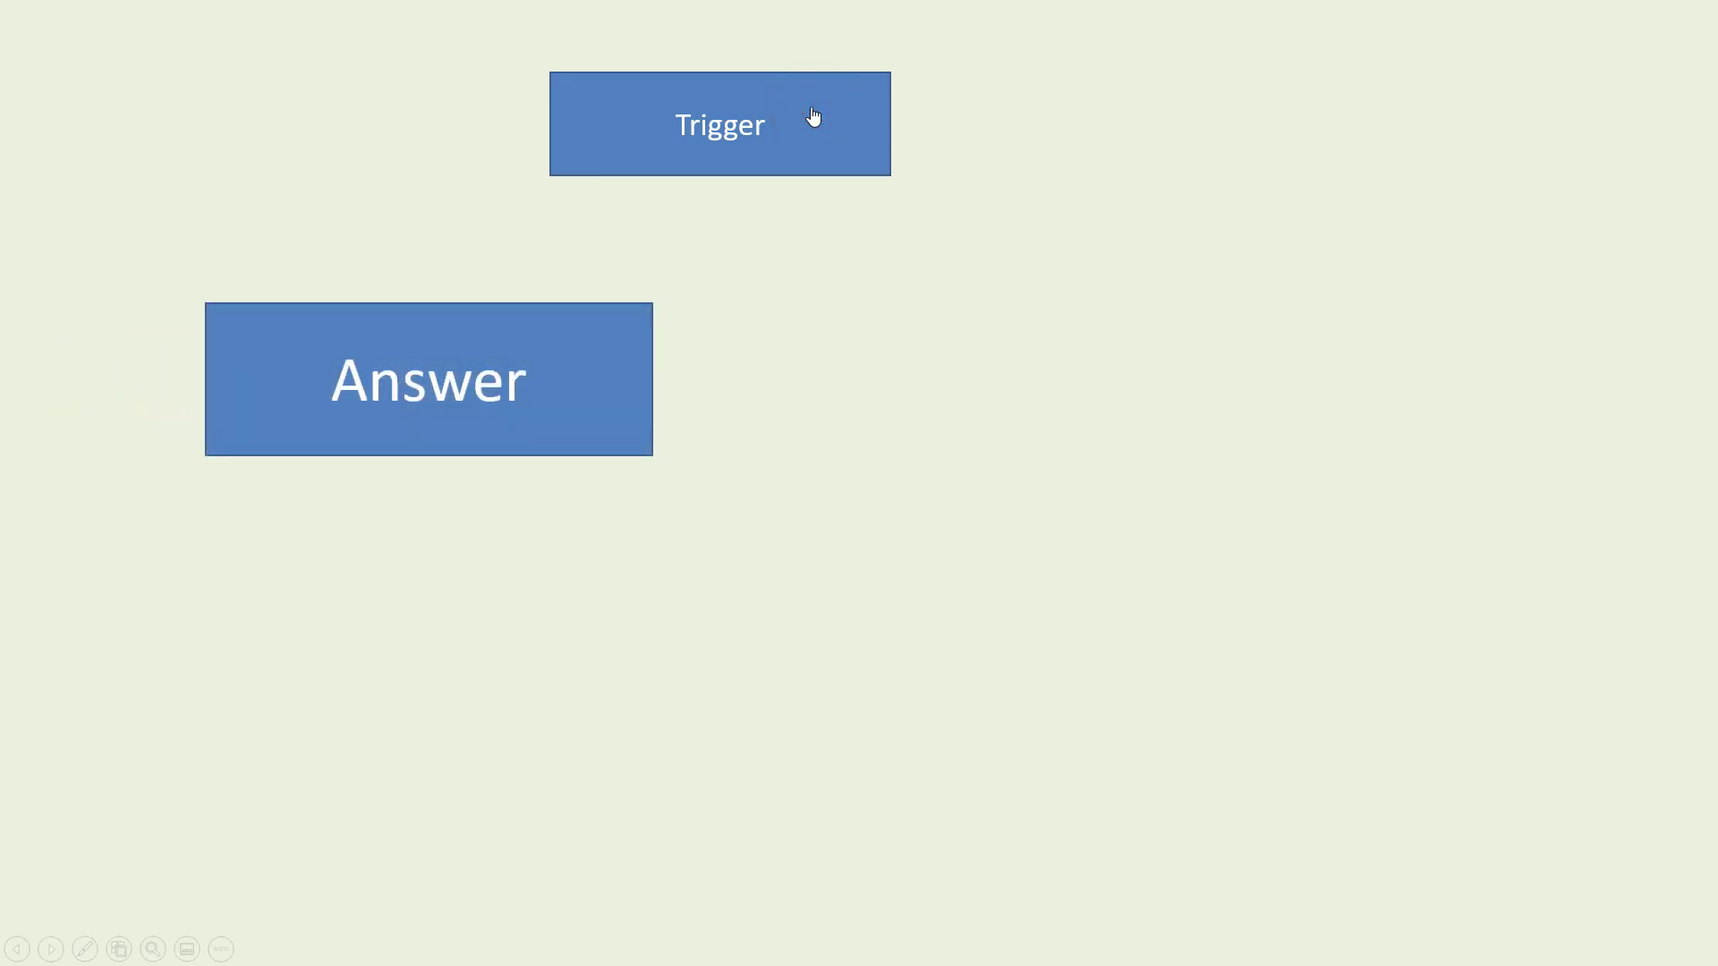
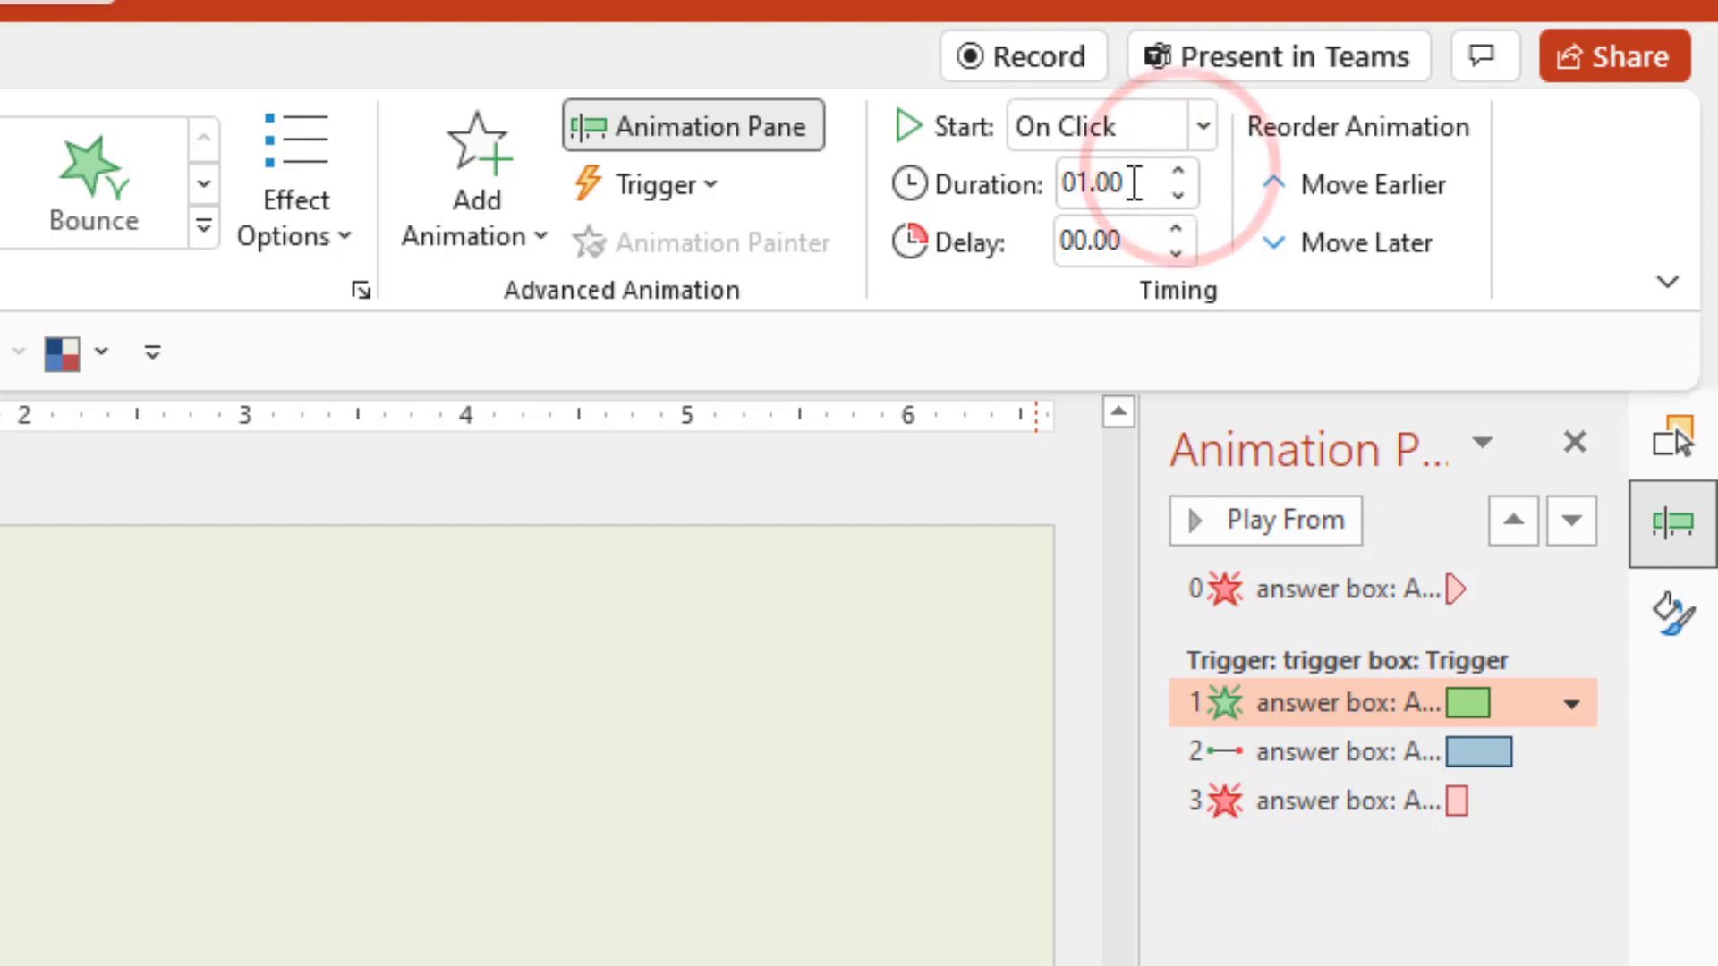
- Set the answer box's triggered Fade exit to start After Previous with a delay of 1.50 seconds
{"action": "left_click", "coordinate": [1344, 802]}
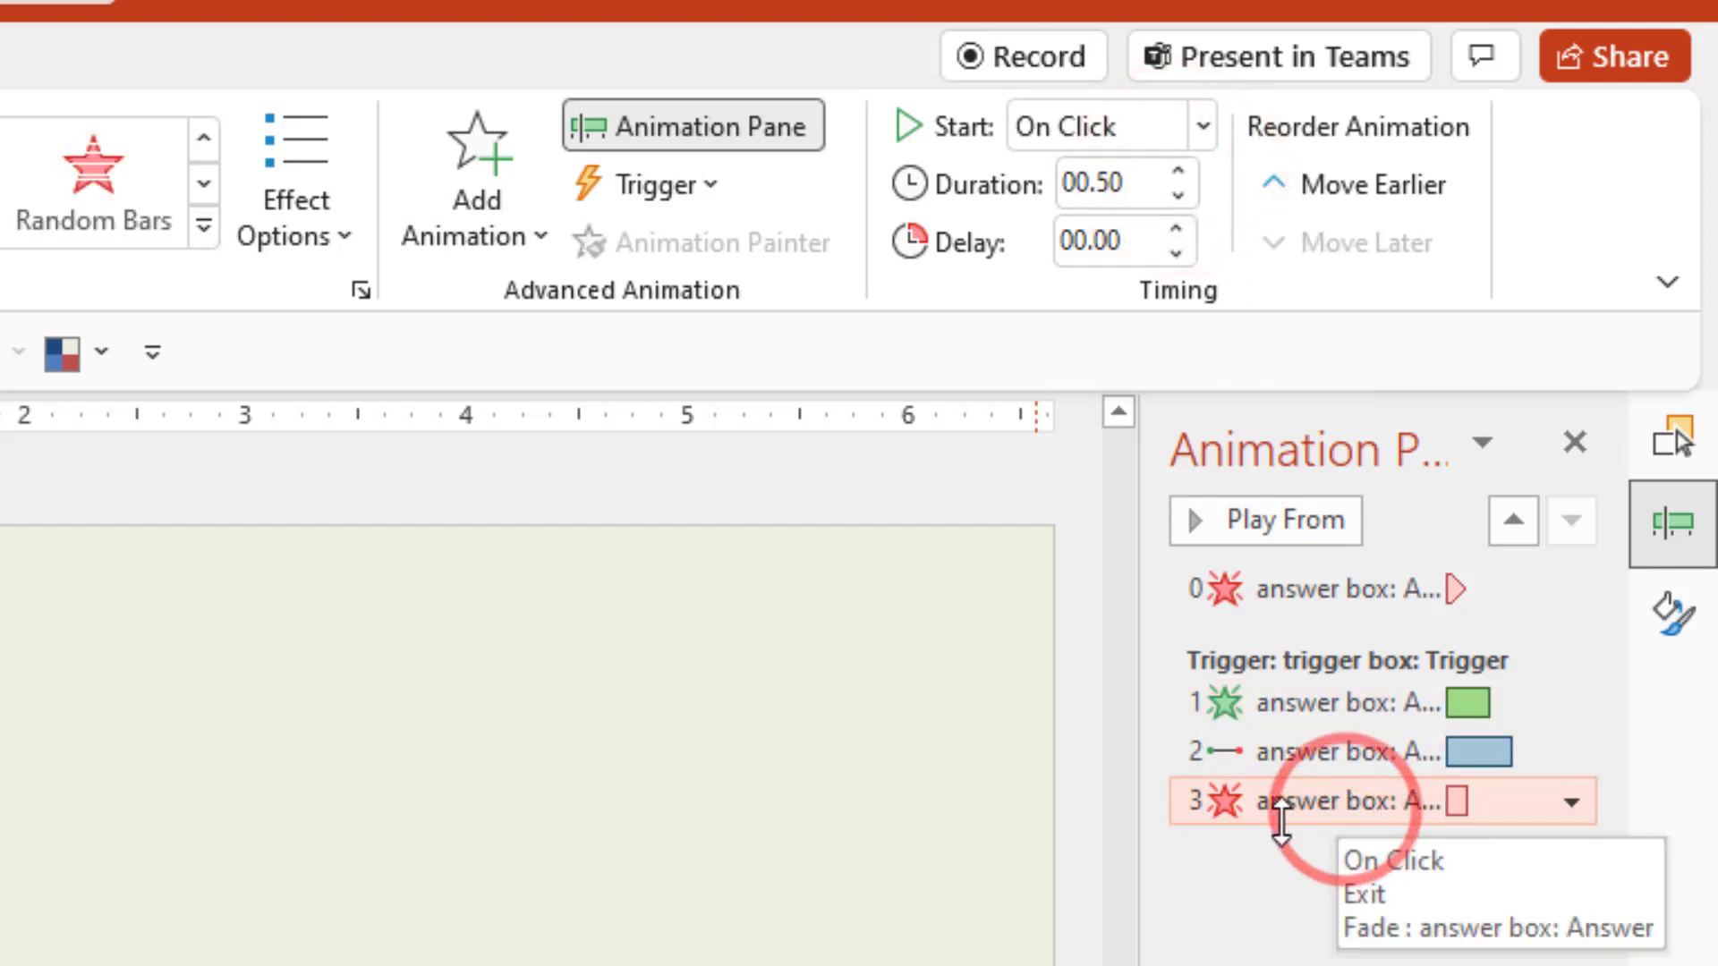
{"action": "left_click", "coordinate": [1571, 802]}
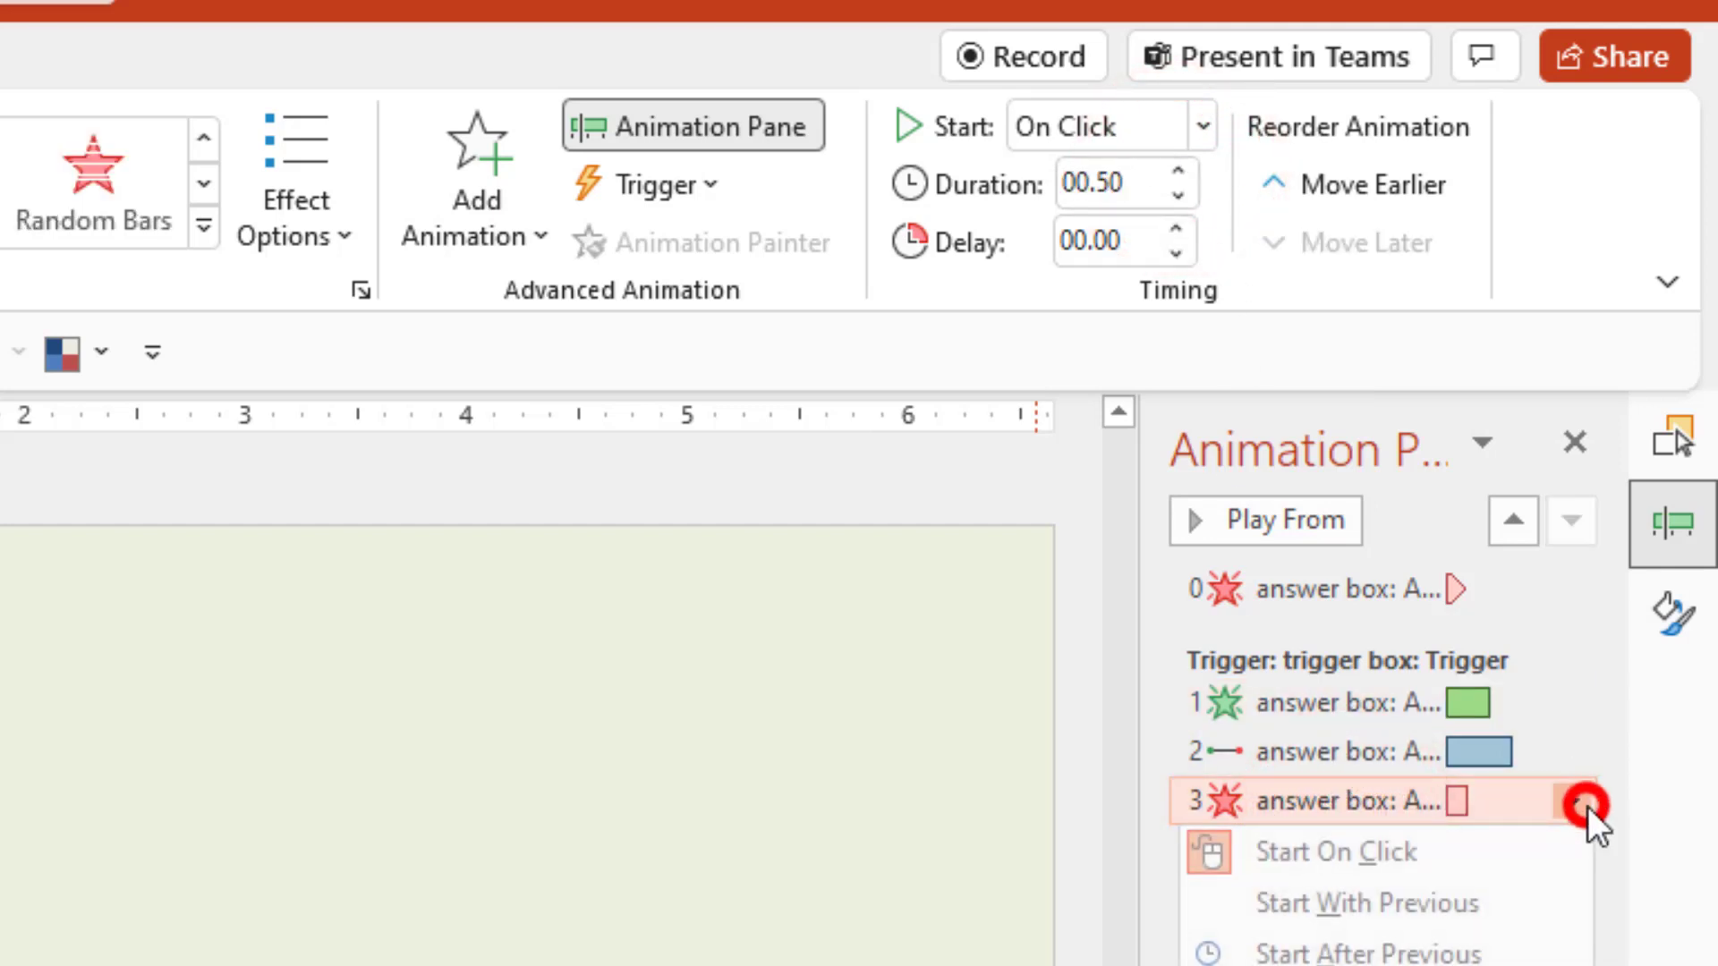
{"action": "left_click", "coordinate": [1369, 953]}
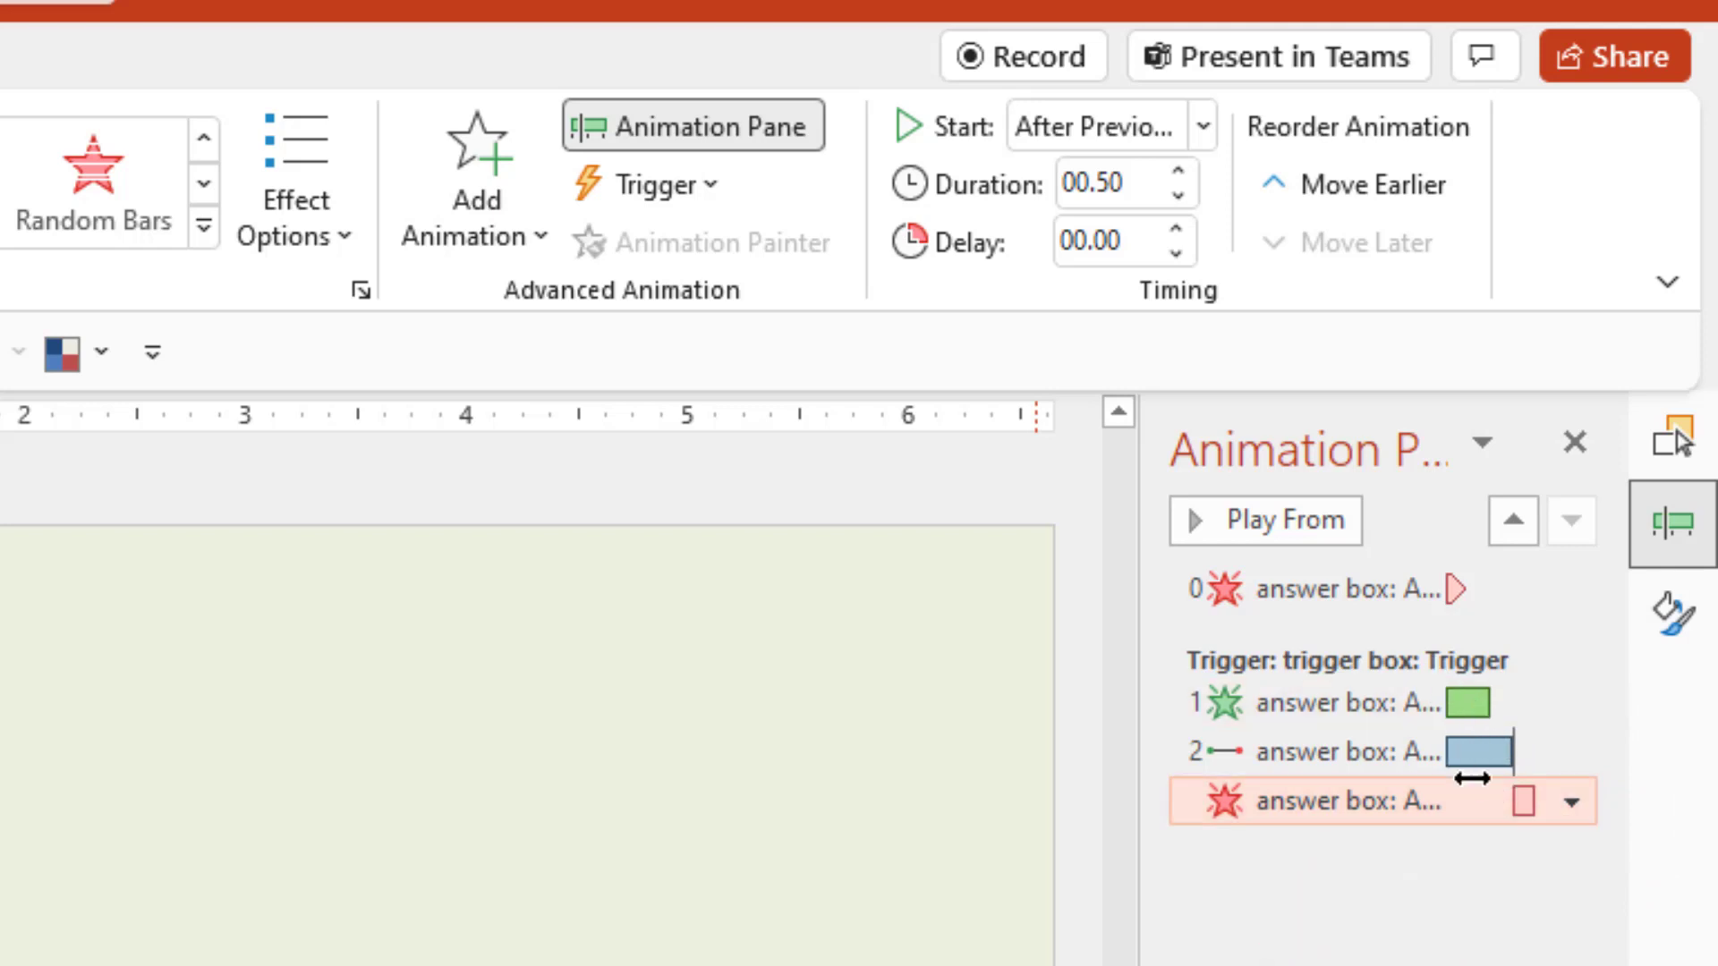
{"action": "left_click", "coordinate": [1178, 229]}
{"action": "left_click", "coordinate": [1177, 229]}
{"action": "left_click", "coordinate": [1179, 229]}
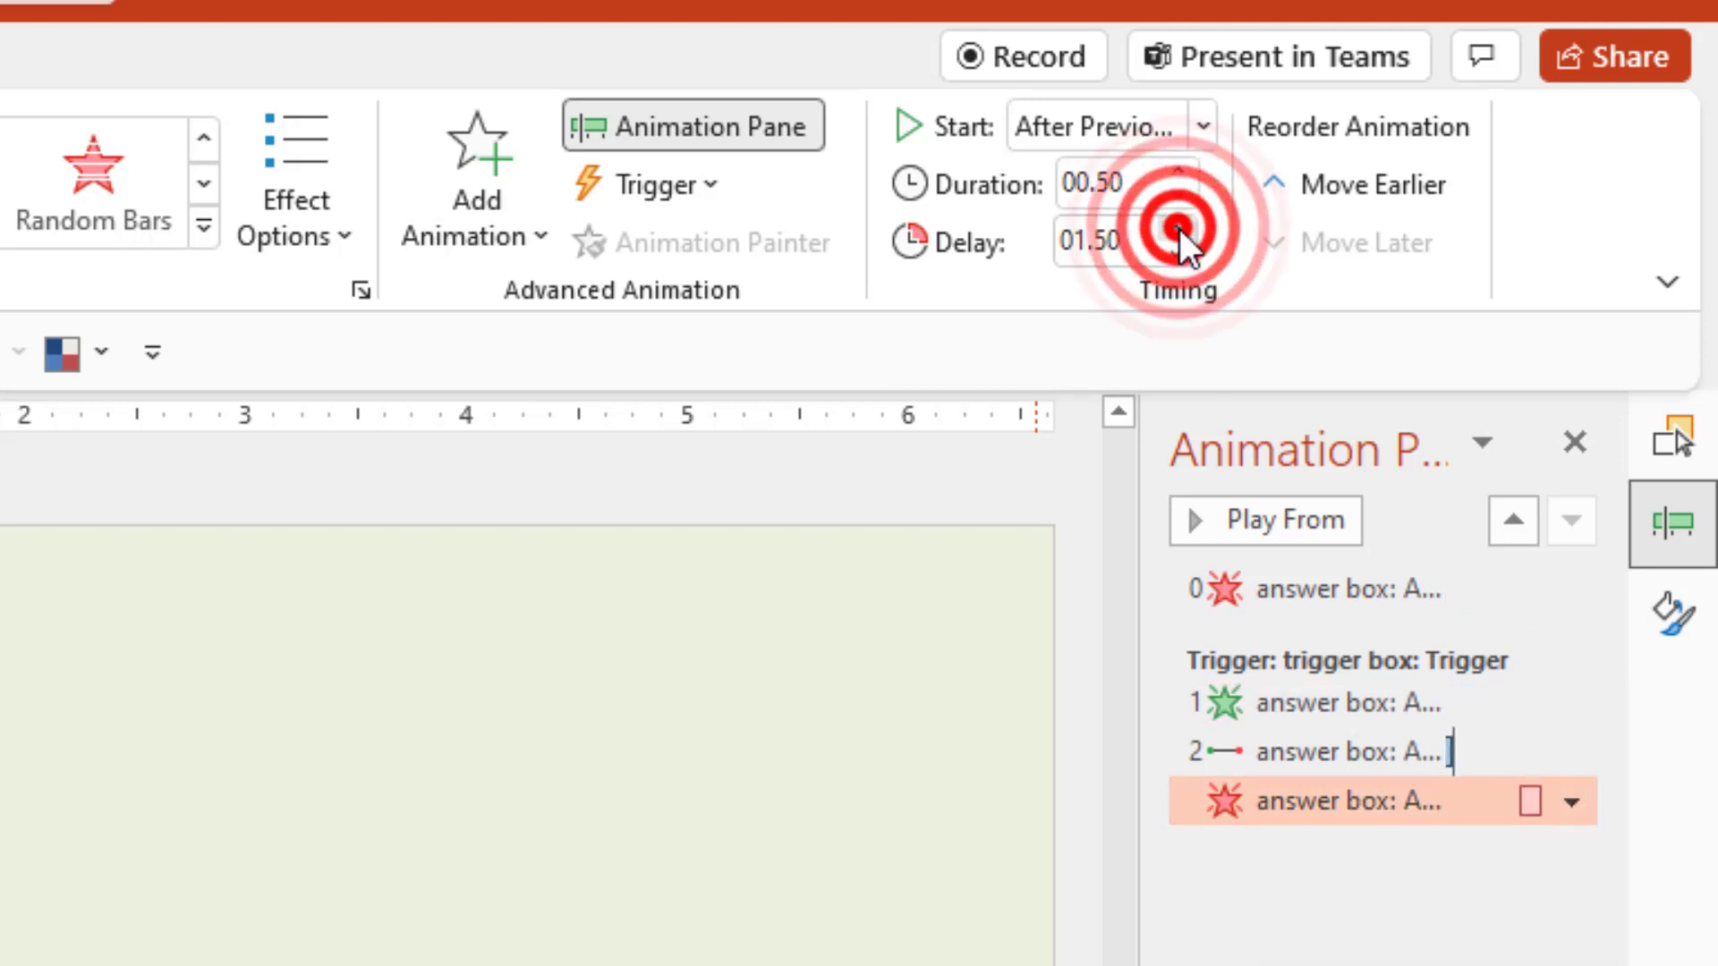
{"action": "left_click", "coordinate": [1572, 836]}
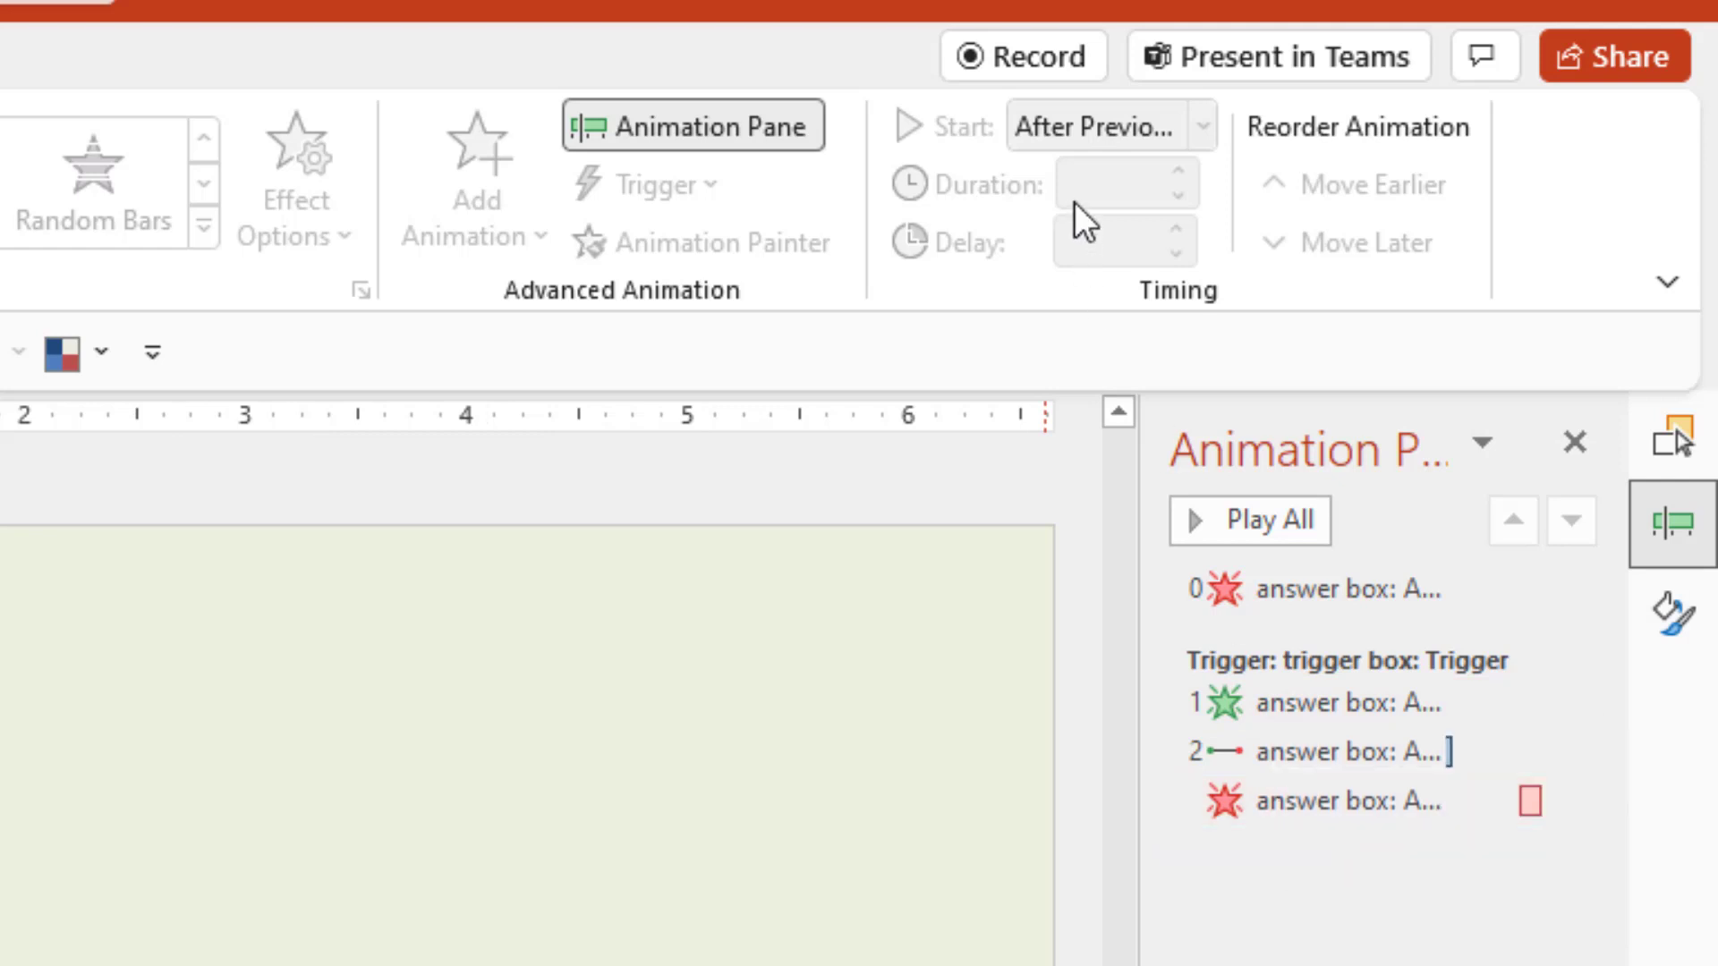
{"action": "left_click", "coordinate": [1359, 802]}
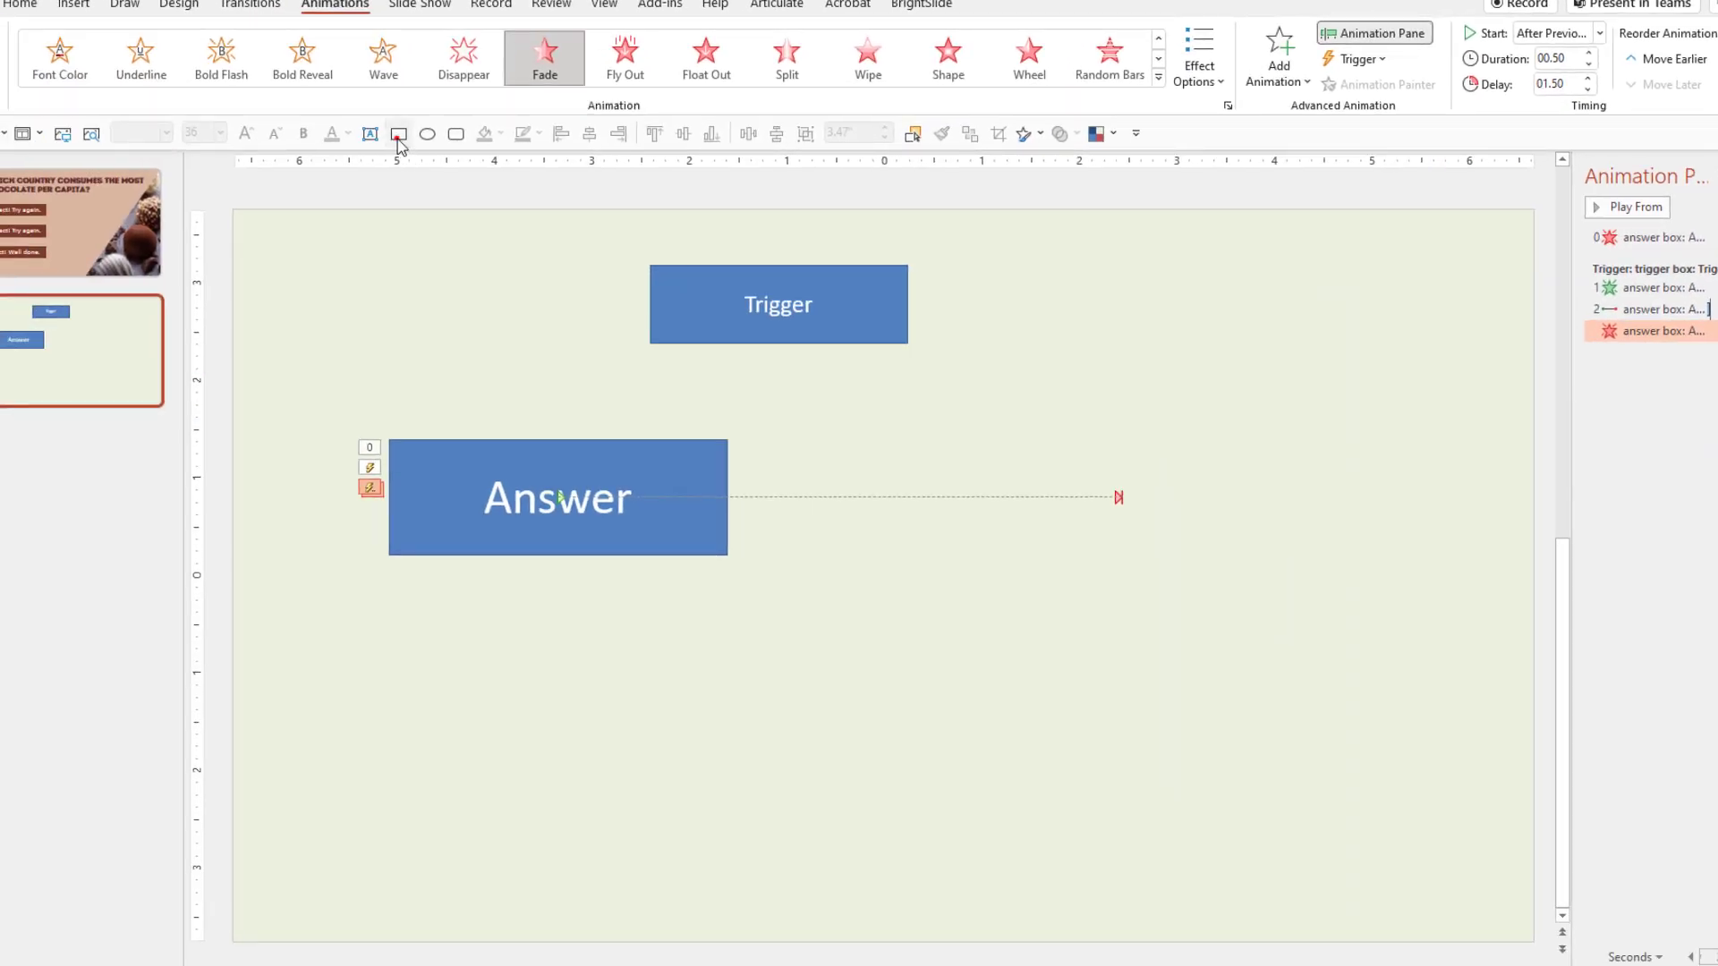
- Draw a rectangle about 5.03 by 1.76 inches over the "Answer" rectangle, with a light green fill matching the slide background and no visible outline
{"action": "left_click", "coordinate": [399, 135]}
{"action": "left_click_drag", "start_coordinate": [345, 412], "coordinate": [835, 583]}
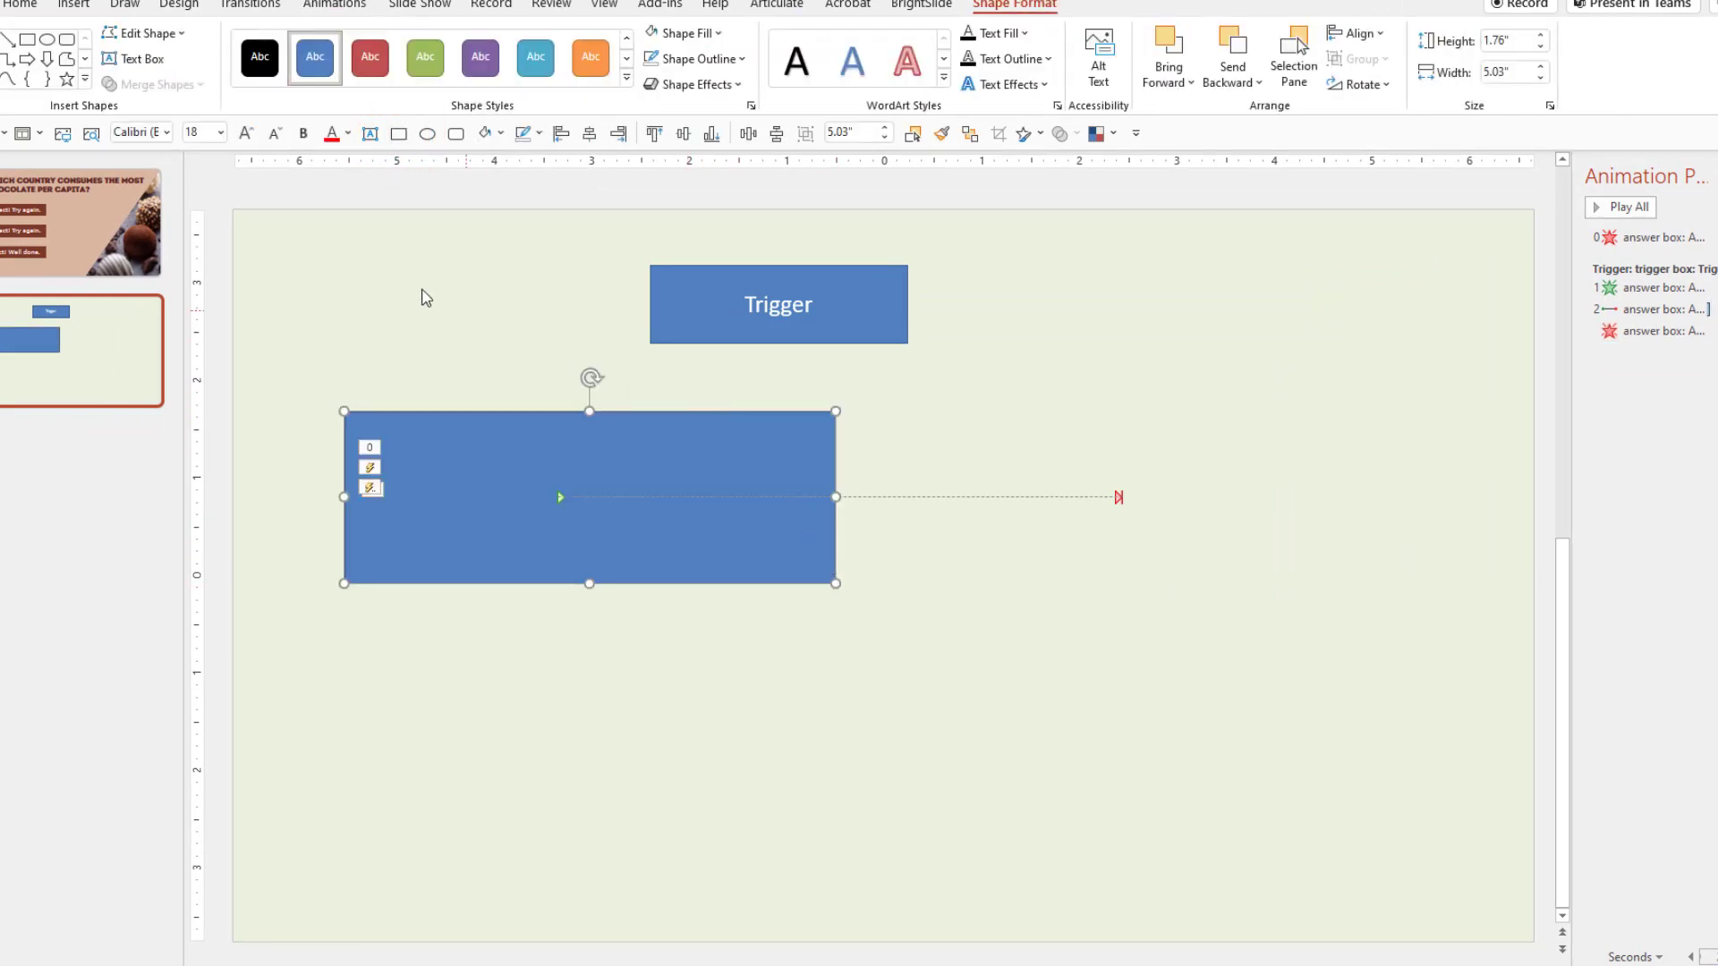
{"action": "left_click", "coordinate": [694, 33]}
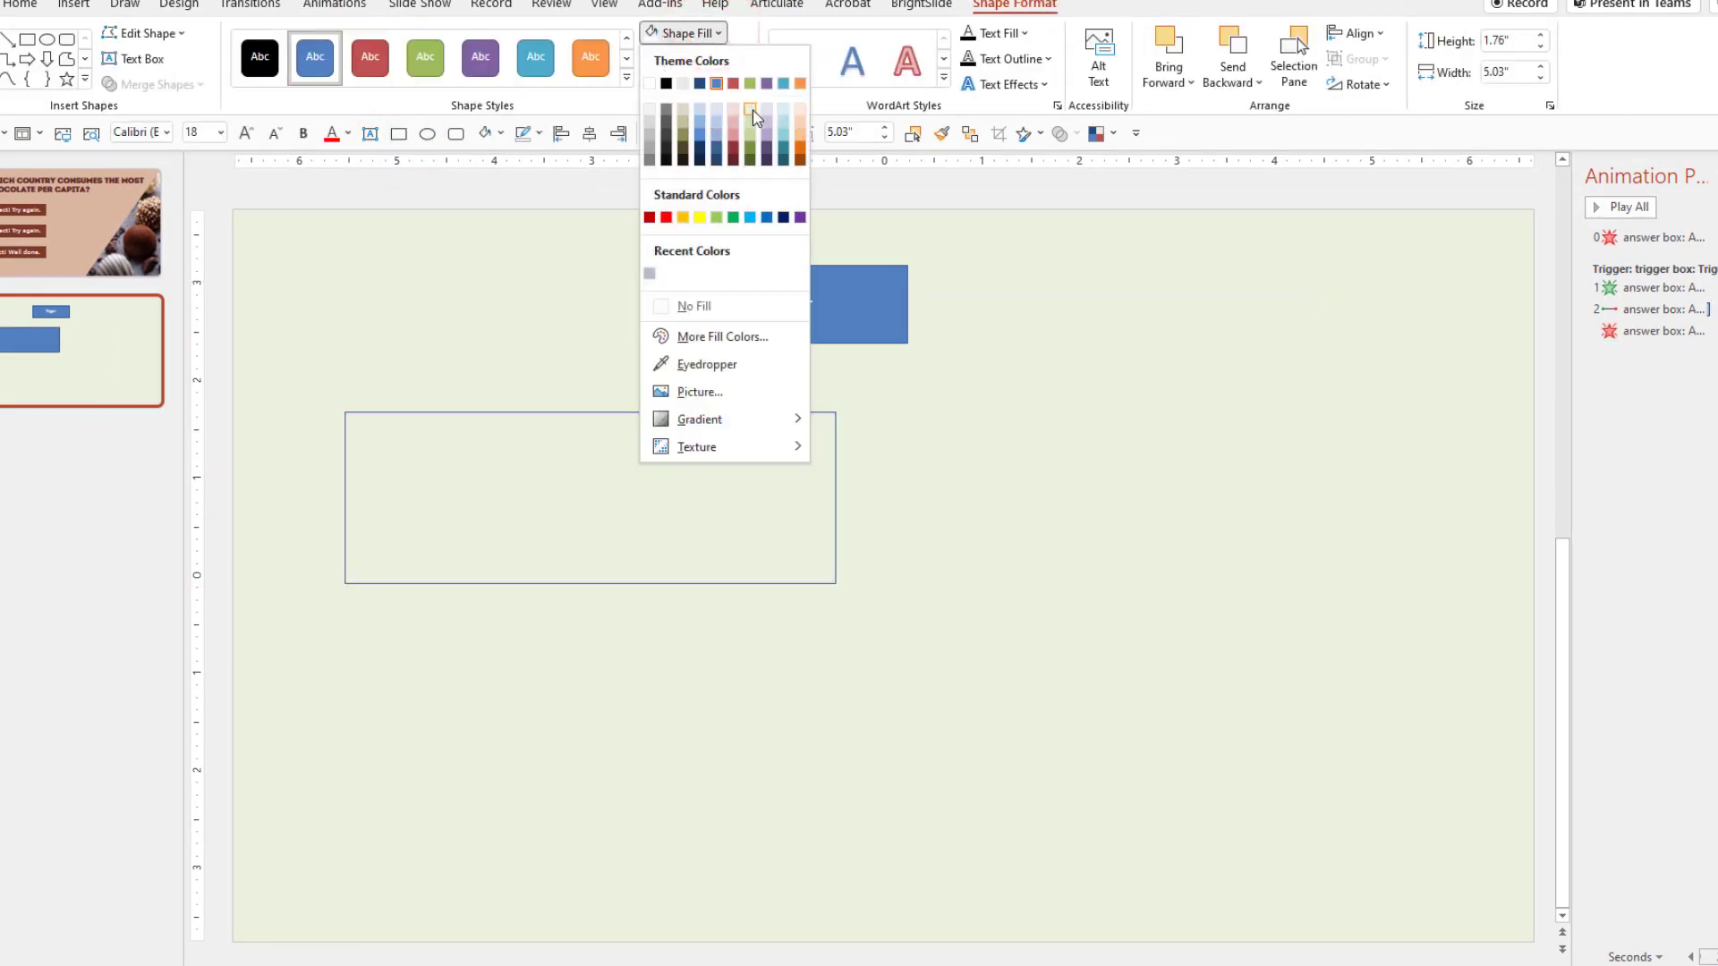
{"action": "left_click", "coordinate": [695, 306]}
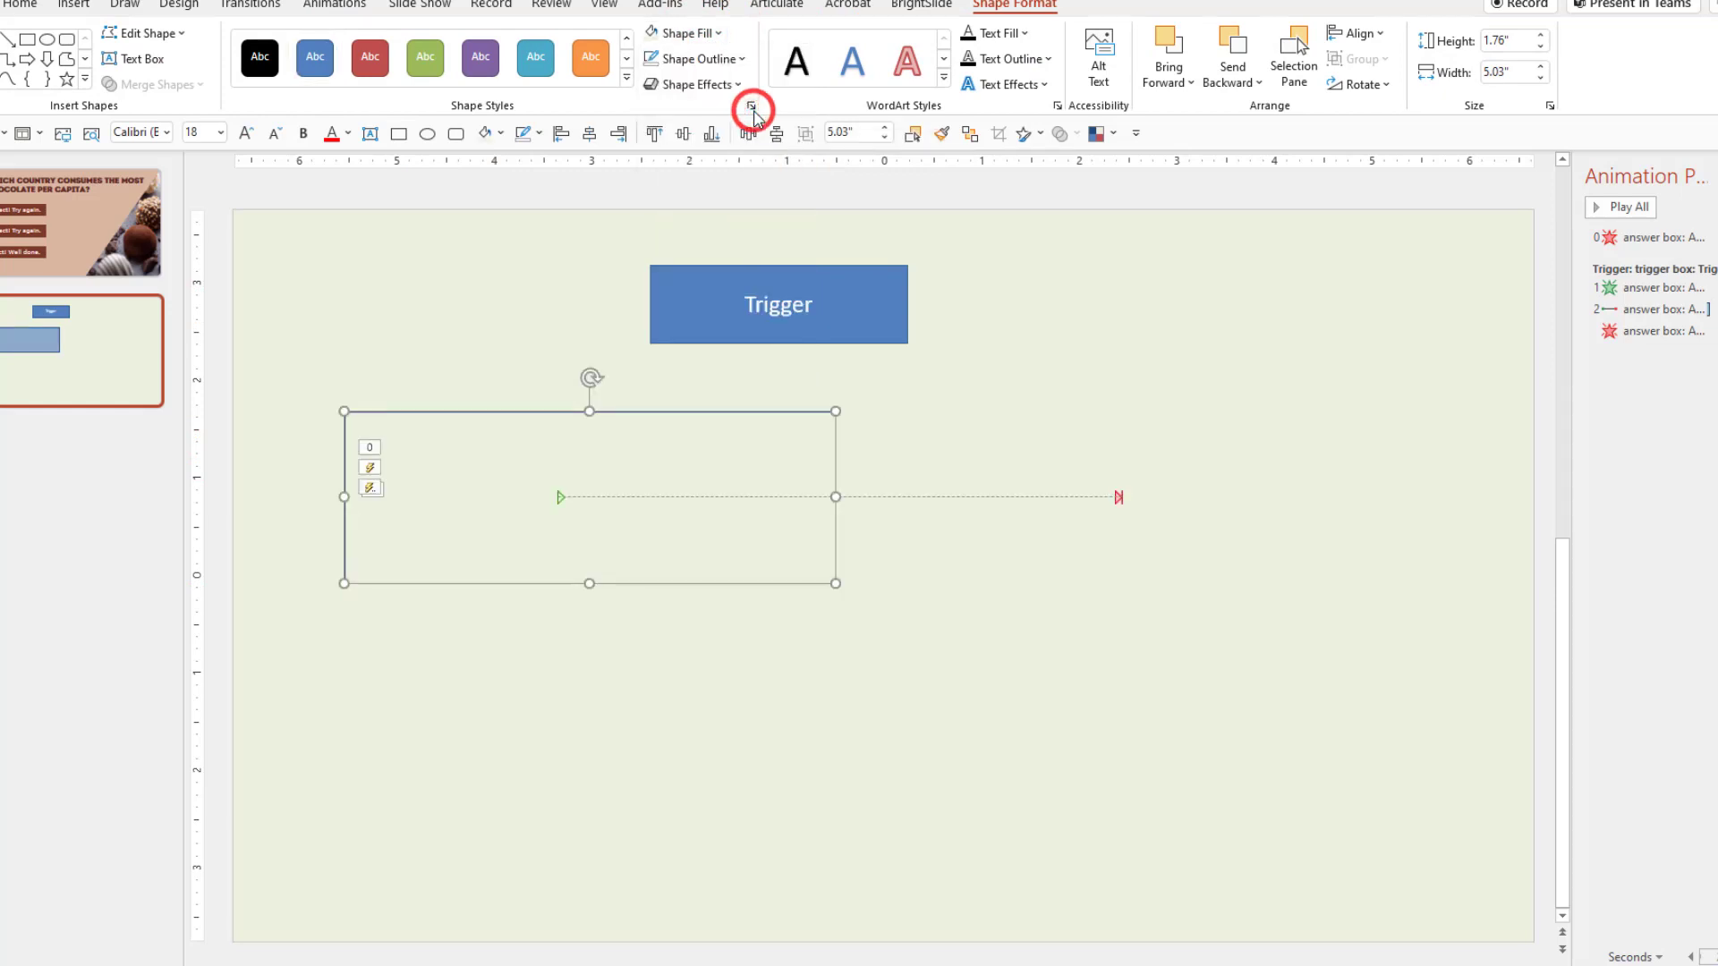
{"action": "left_click", "coordinate": [739, 61]}
{"action": "left_click", "coordinate": [701, 330]}
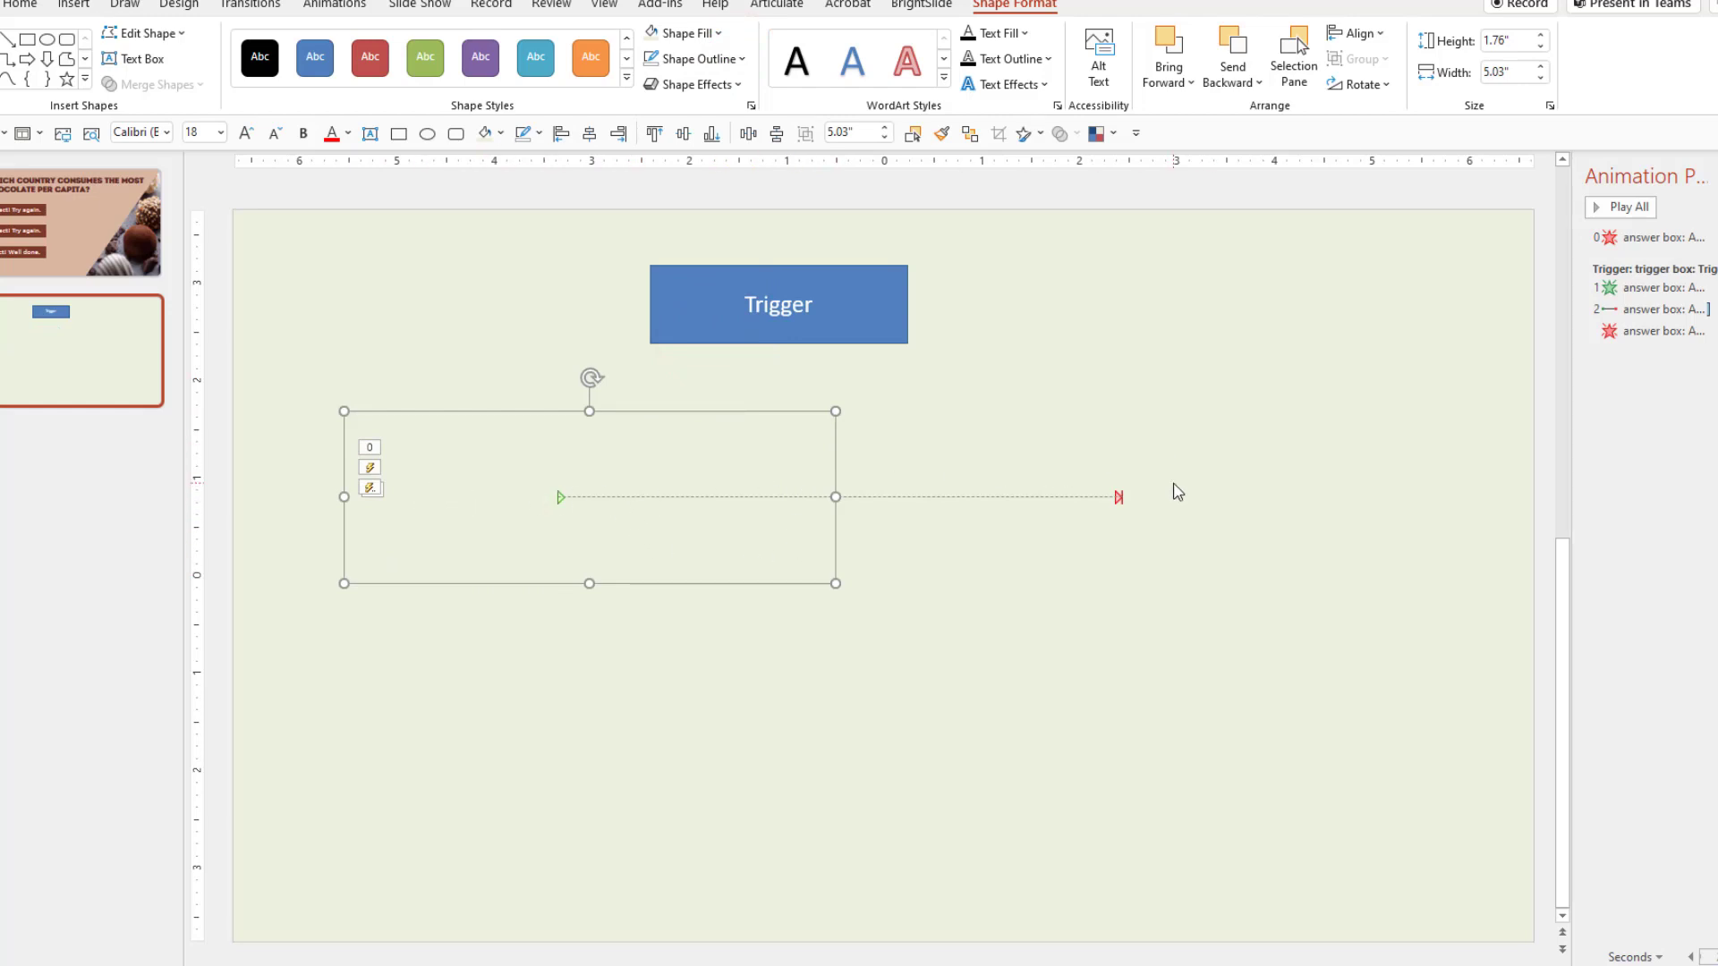
- Test the practice slide's triggered animations in a slide show, and delete the practice slide
{"action": "key", "text": "shift+F5"}
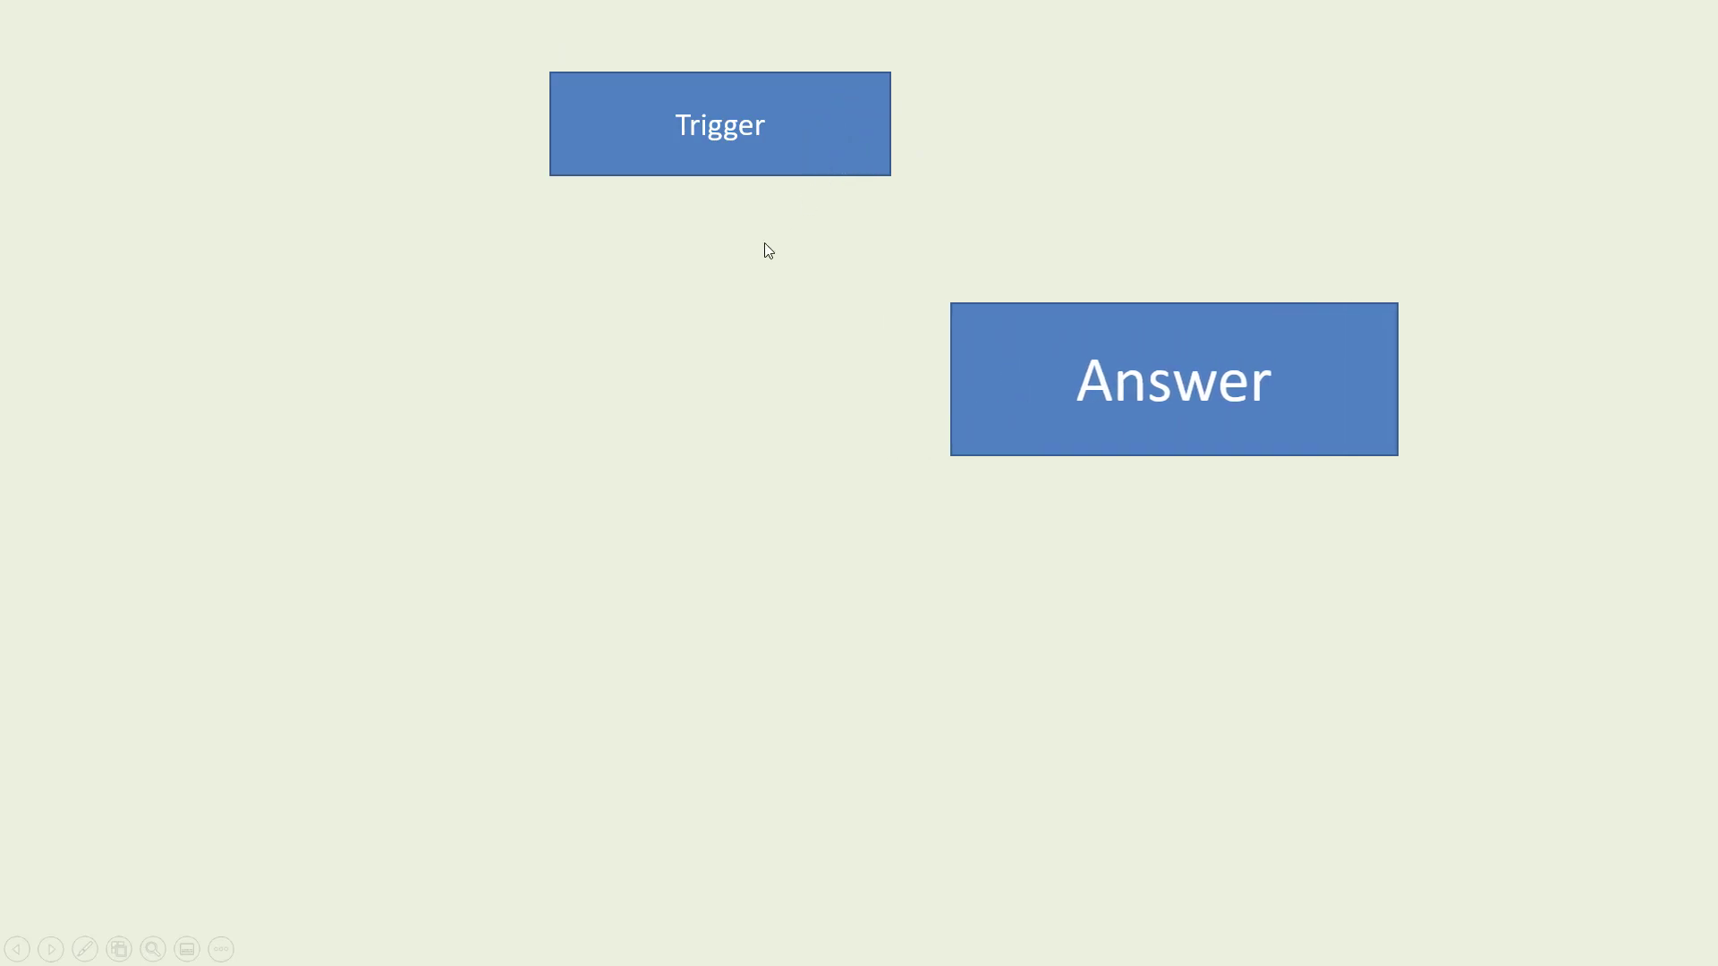
{"action": "key", "text": "Escape"}
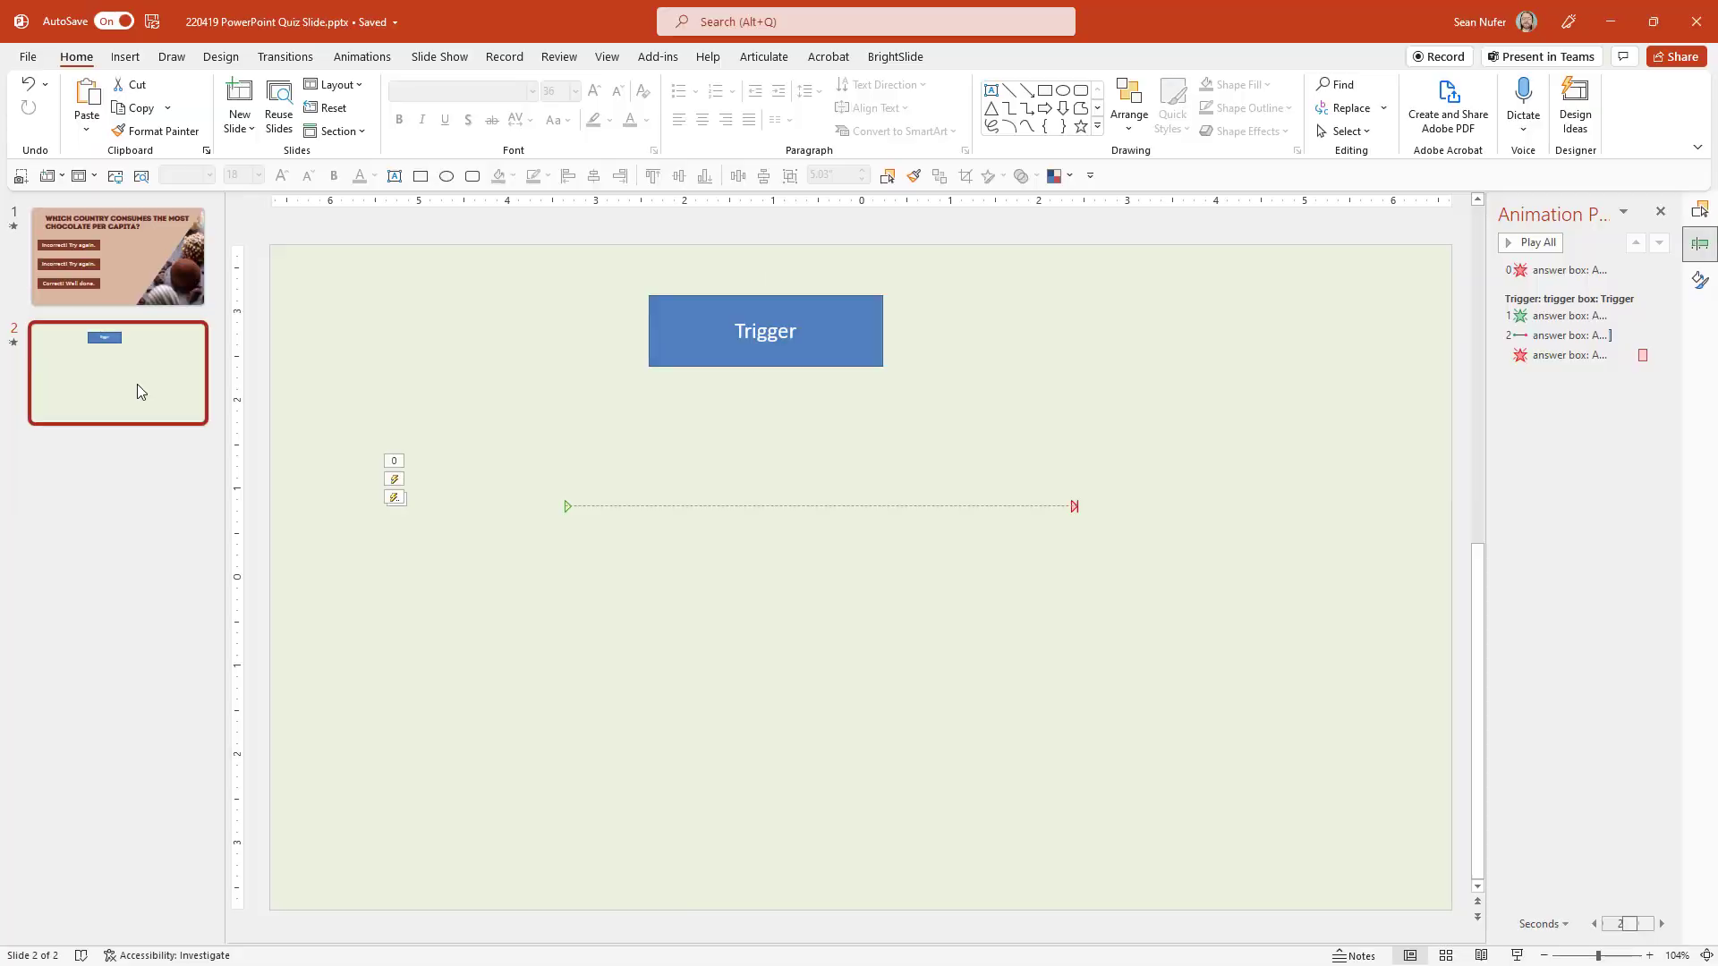
{"action": "key", "text": "Delete"}
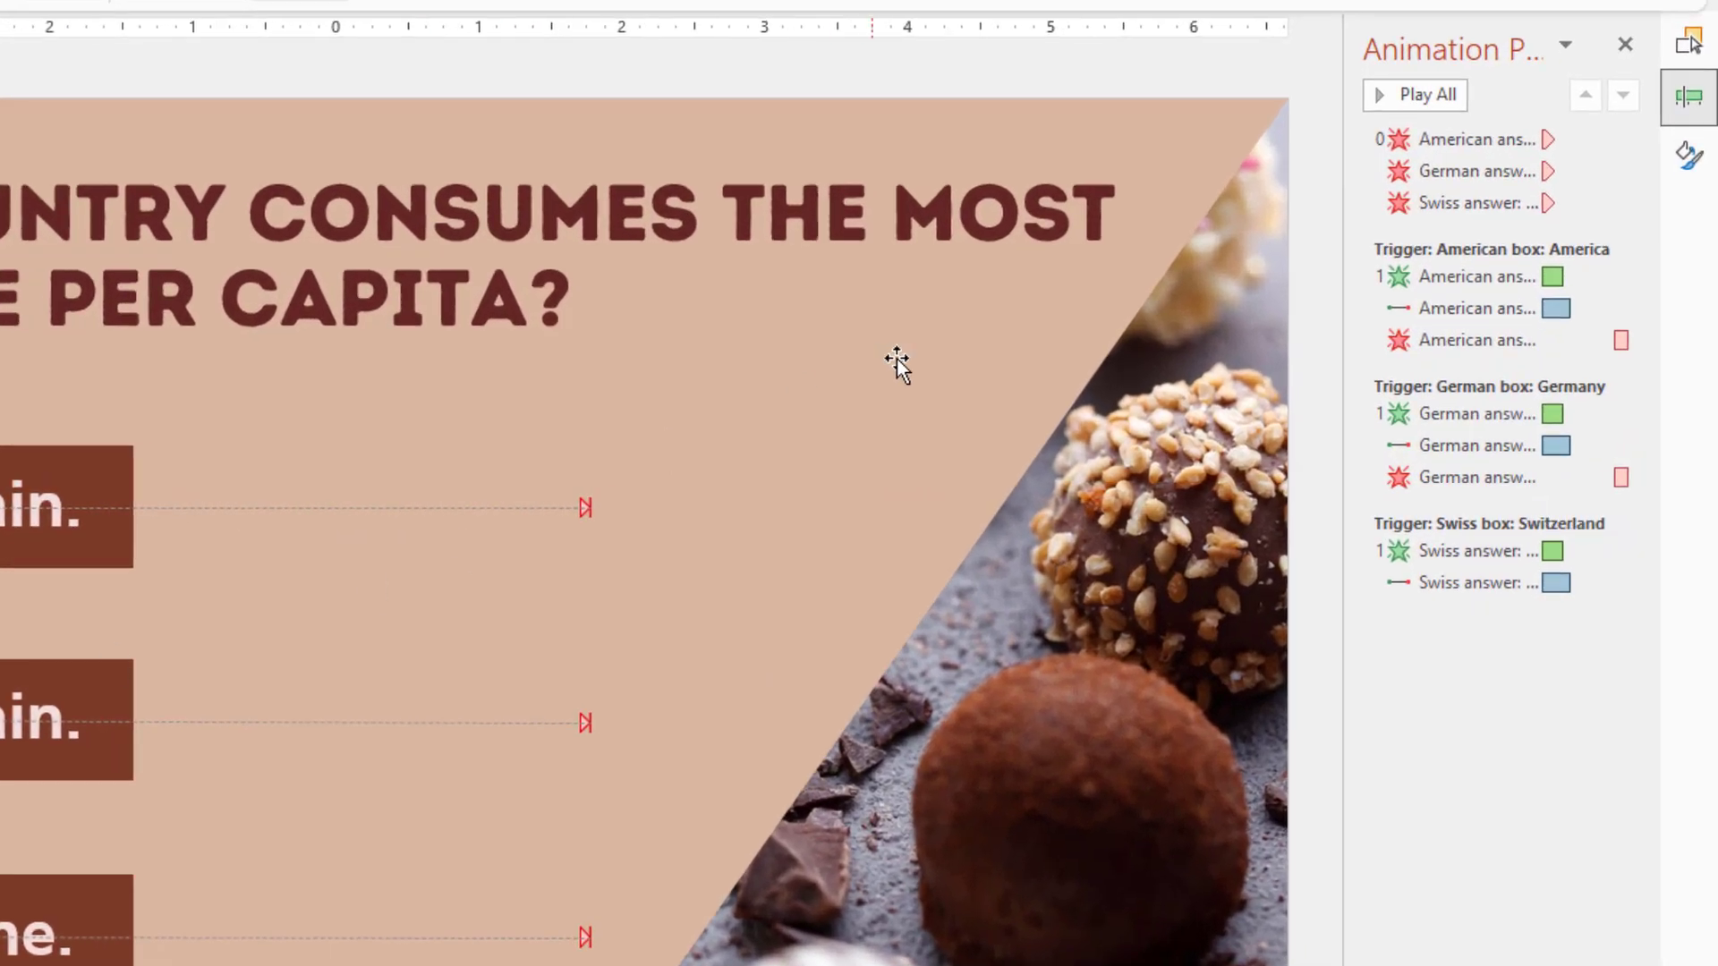
- Review the untriggered exit animations of the American, German and Swiss answers on the chocolate quiz slide
{"action": "left_click", "coordinate": [1428, 138]}
{"action": "left_click", "coordinate": [1445, 170]}
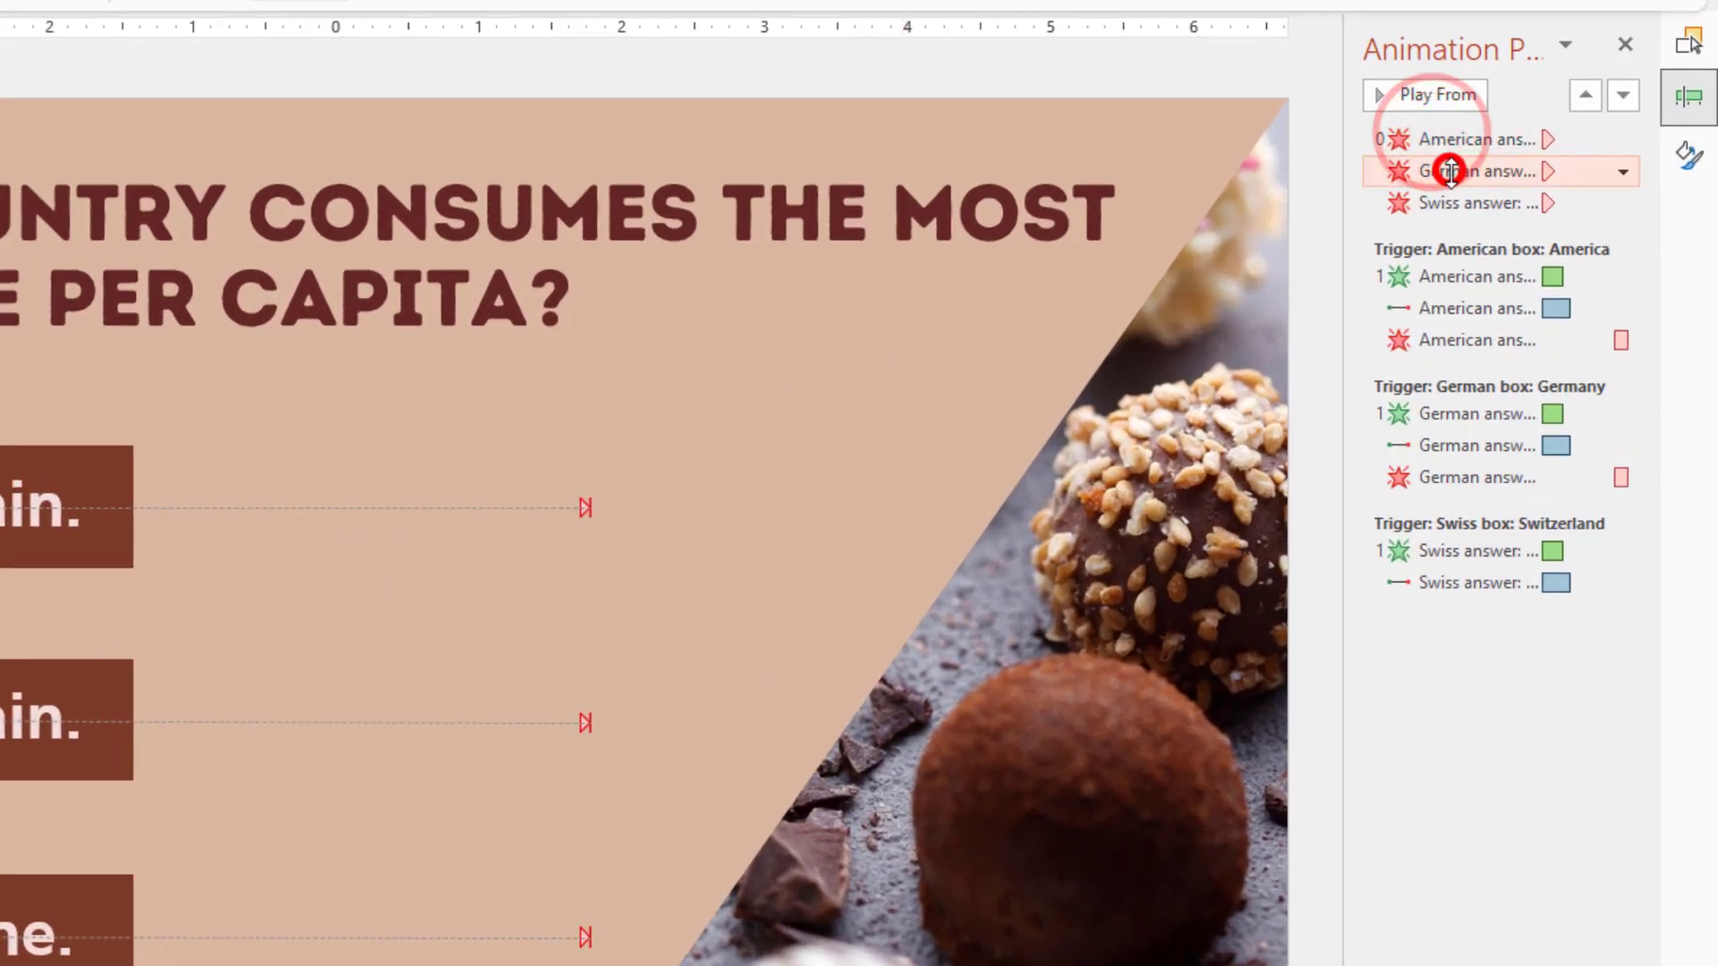
{"action": "left_click", "coordinate": [1454, 203]}
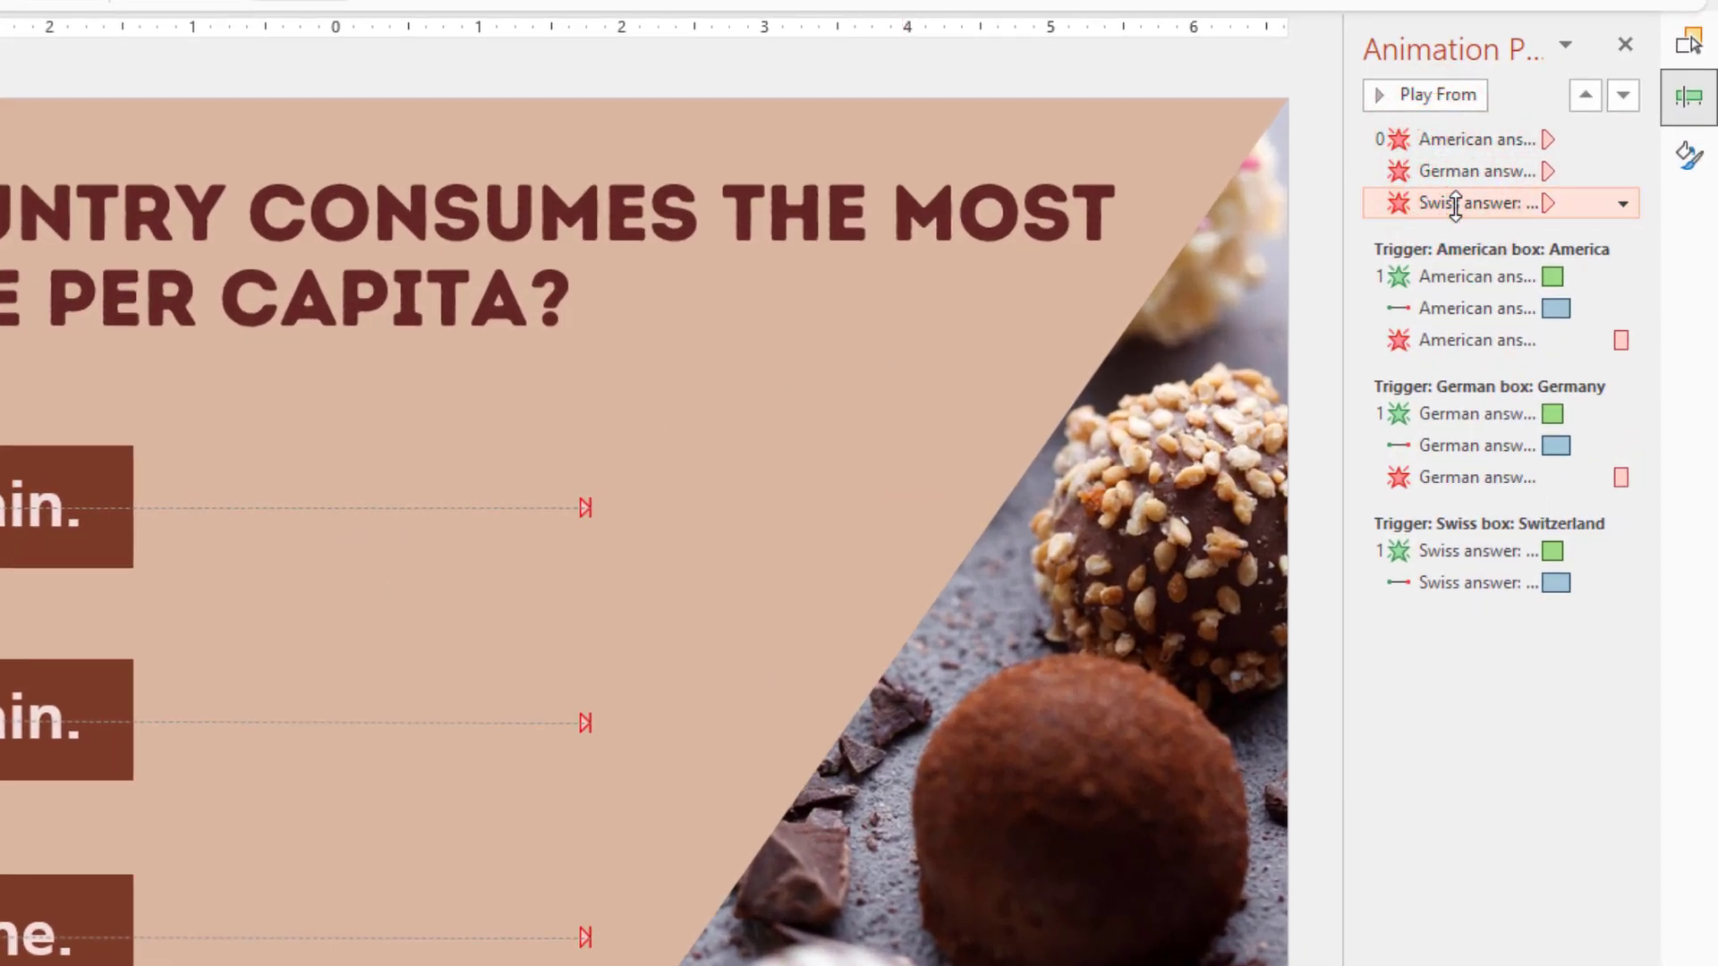